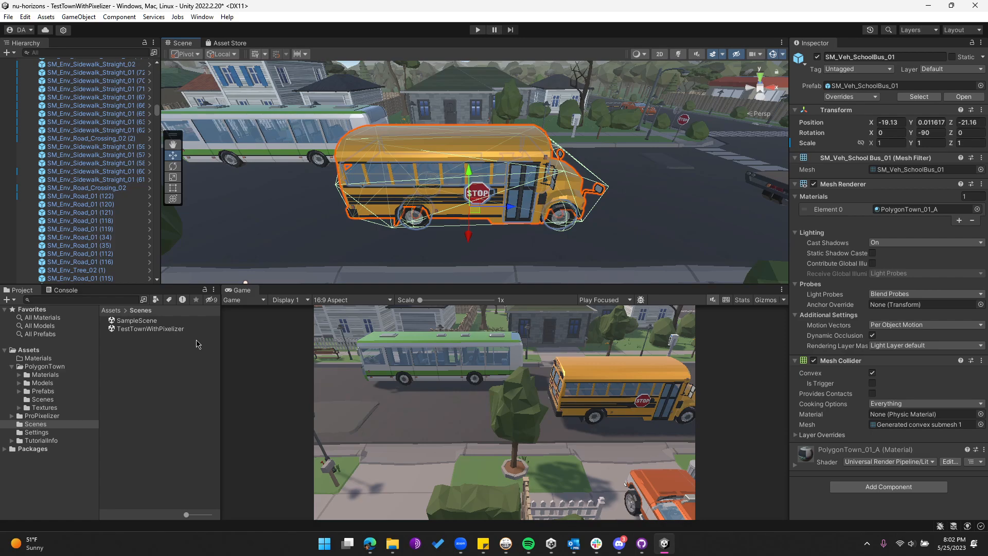
# Step: Look over the TestTownWithPixelizer scene asset and the PolygonTown folder, collapse that folder, and return to the Scenes folder
pyautogui.click(156, 330)
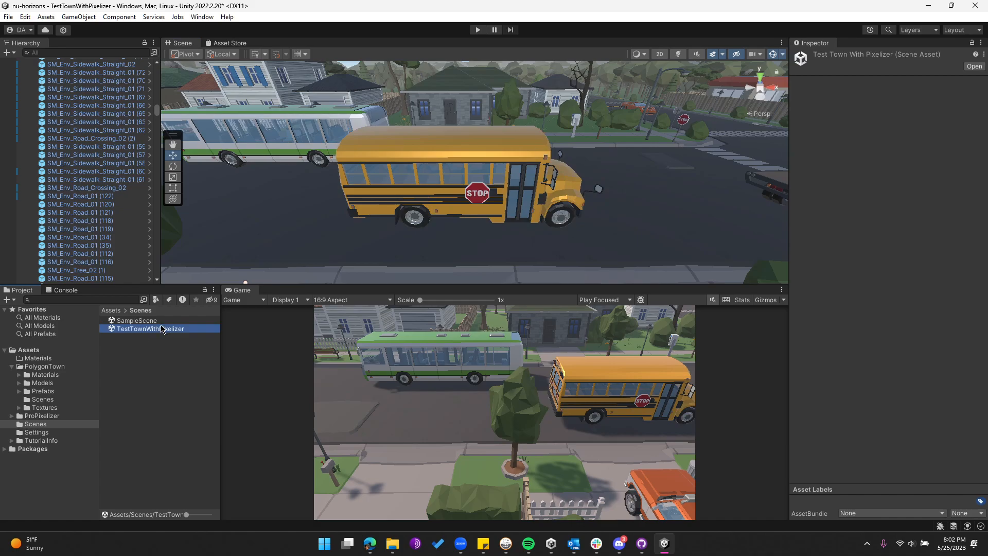
pyautogui.click(45, 367)
pyautogui.click(11, 367)
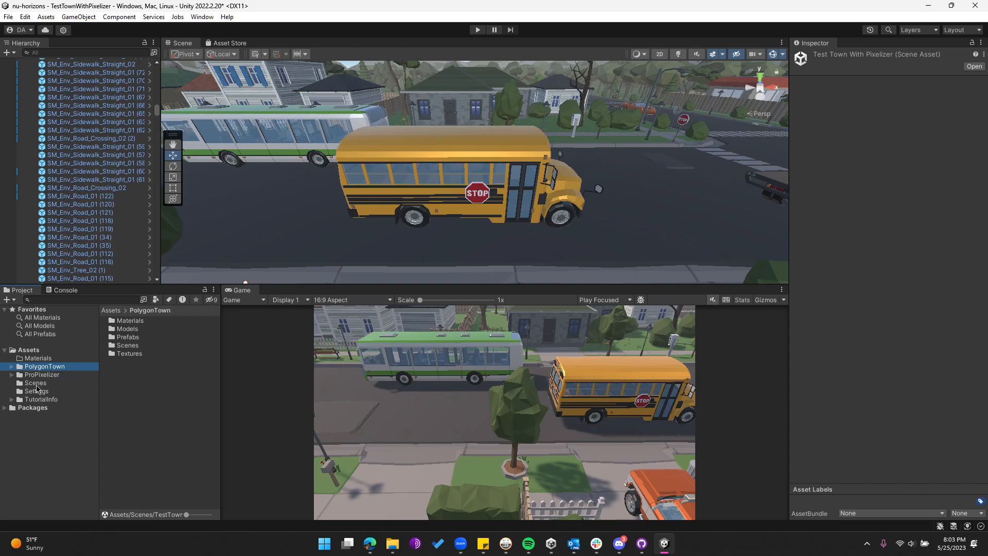
pyautogui.click(36, 383)
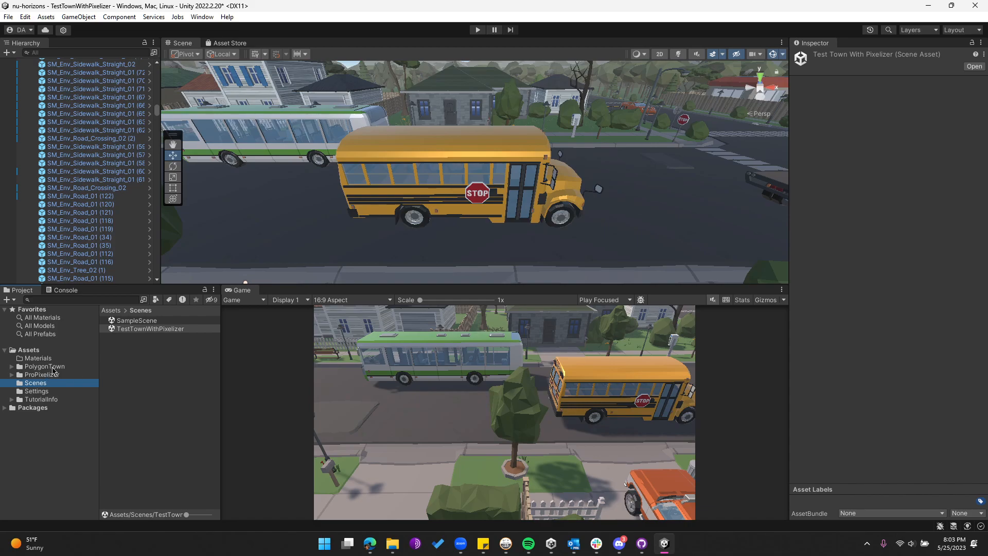
pyautogui.click(645, 387)
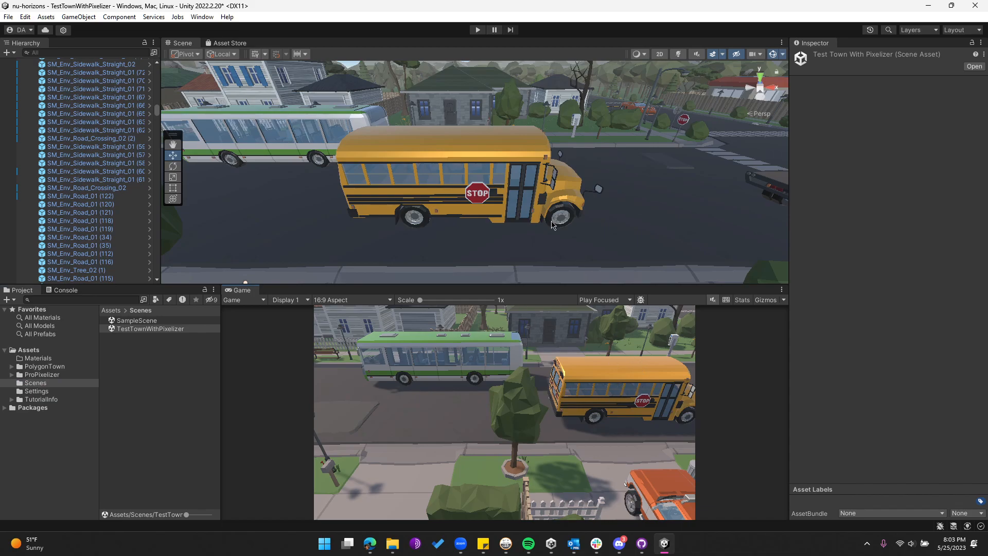
# Step: Duplicate the school bus and move the copy along the road behind the original, to about X -9.15
pyautogui.click(471, 154)
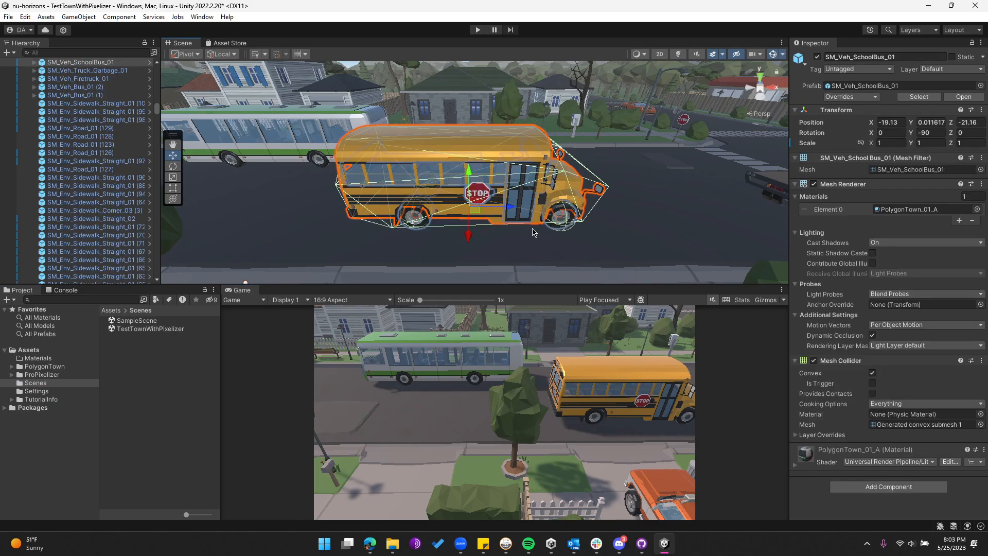
pyautogui.scroll(3, 83, 154)
pyautogui.click(95, 95)
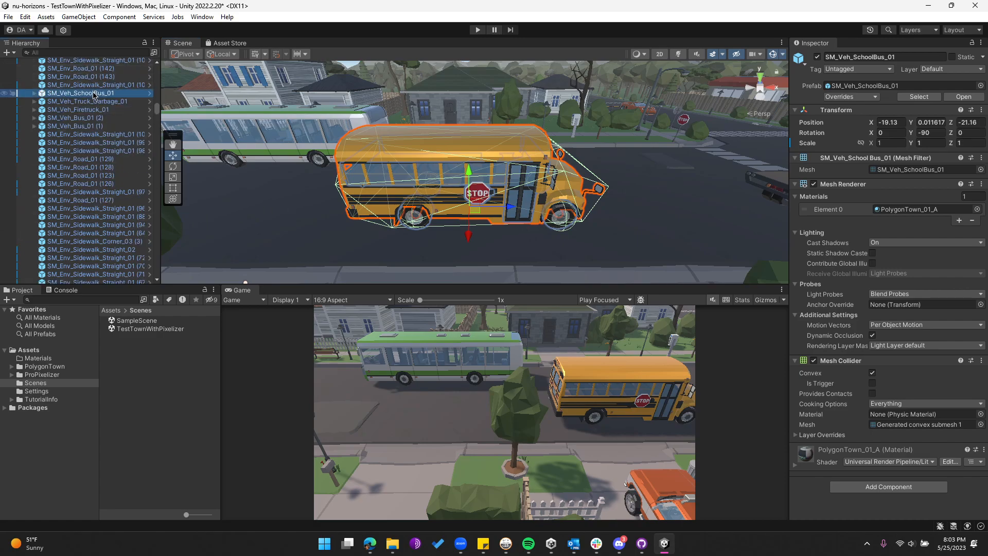
pyautogui.scroll(1, 414, 221)
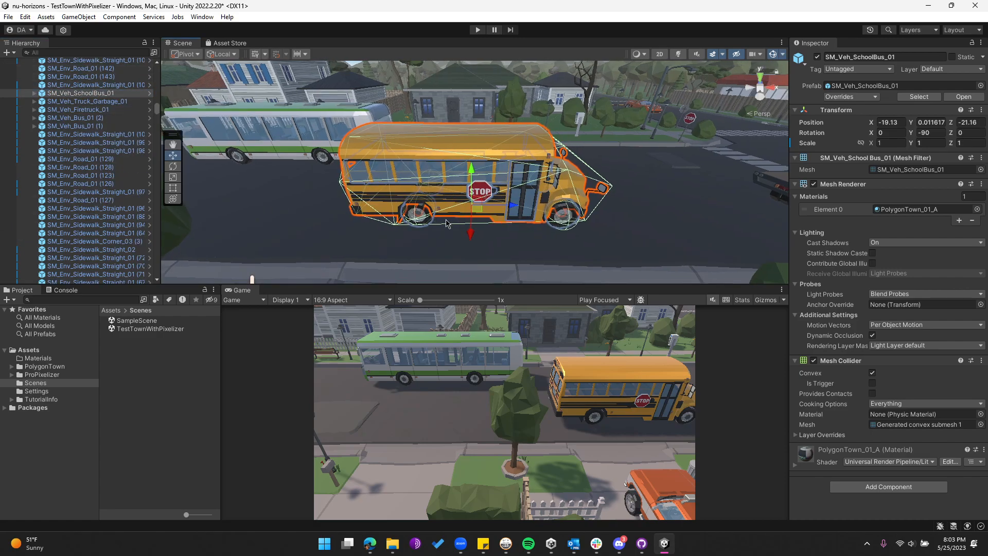
pyautogui.hotkey('ctrl', 'd')
pyautogui.moveTo(502, 209); pyautogui.dragTo(397, 250)
pyautogui.moveTo(397, 249); pyautogui.dragTo(499, 239, button='middle')
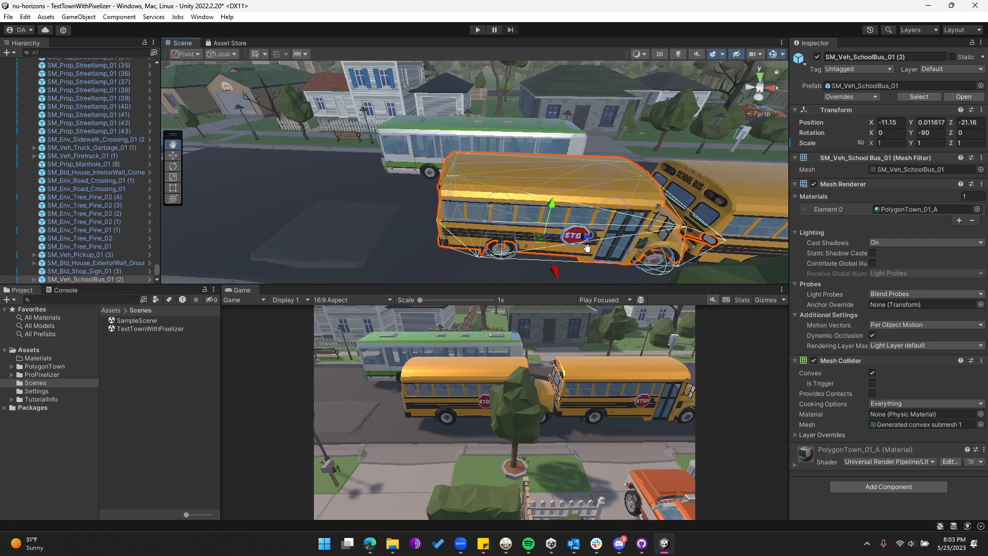
pyautogui.moveTo(508, 230); pyautogui.dragTo(465, 233)
pyautogui.moveTo(506, 242); pyautogui.dragTo(531, 249, button='right')
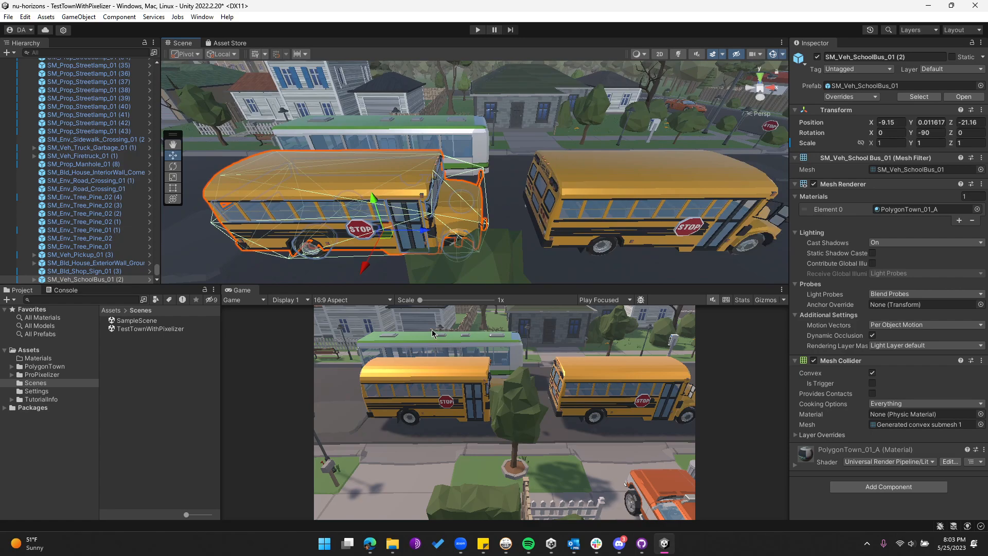
# Step: Locate the original school bus's PolygonTown_01_A material in the project and show its material settings
pyautogui.click(634, 209)
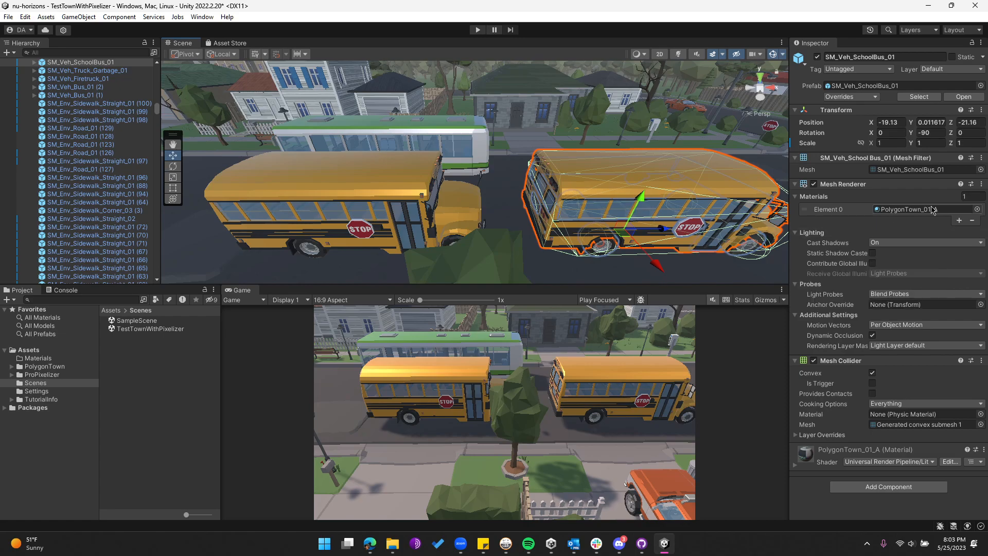
pyautogui.click(915, 210)
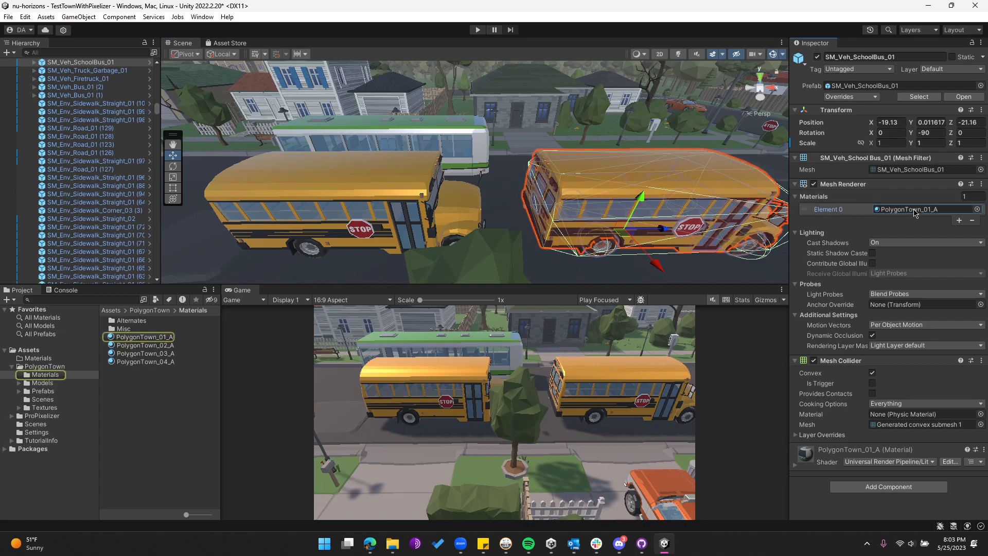
pyautogui.click(796, 197)
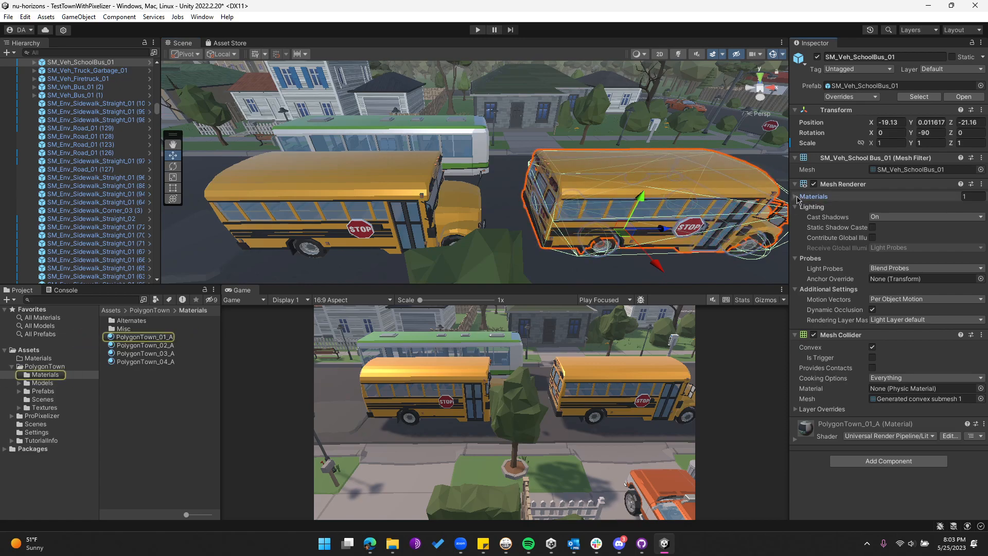
pyautogui.click(797, 198)
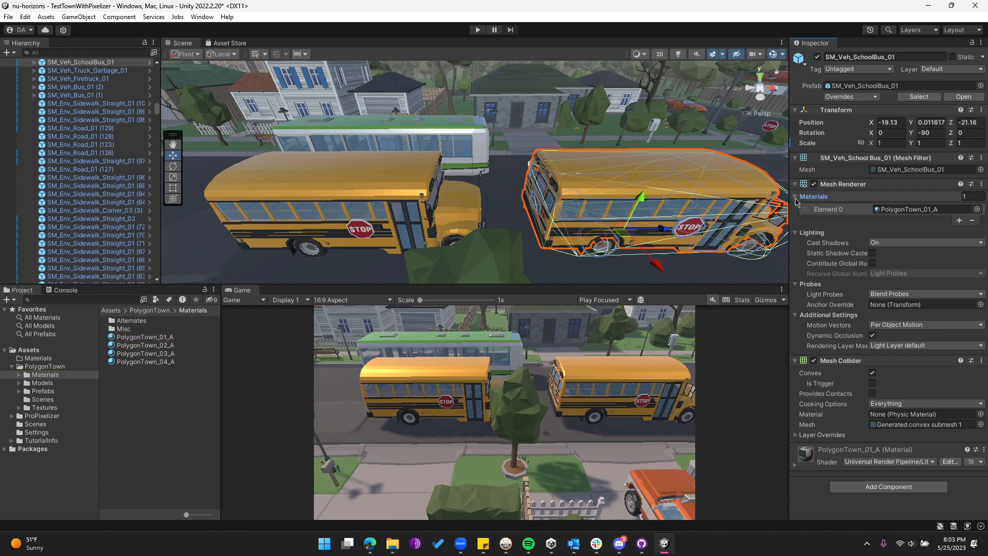
pyautogui.click(906, 209)
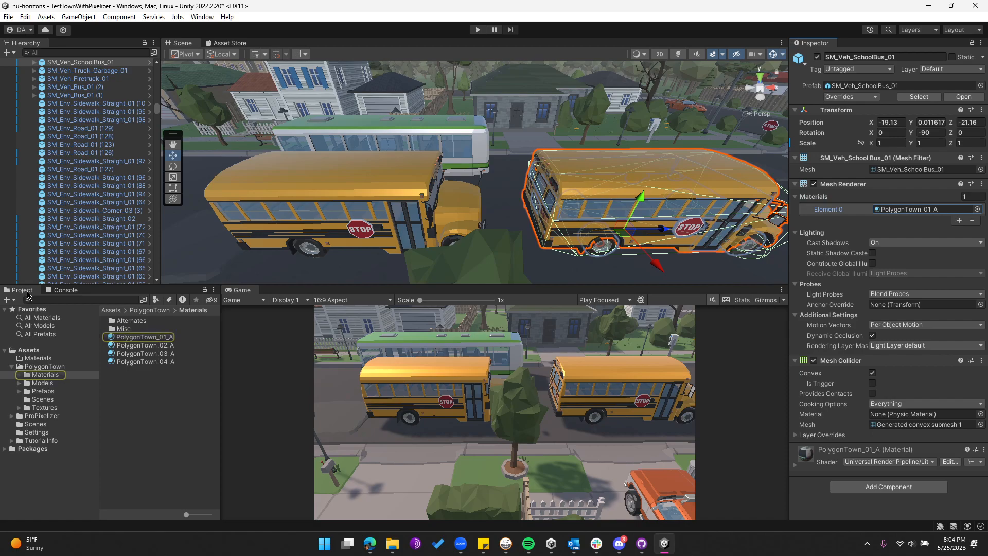
pyautogui.click(925, 210)
pyautogui.click(157, 339)
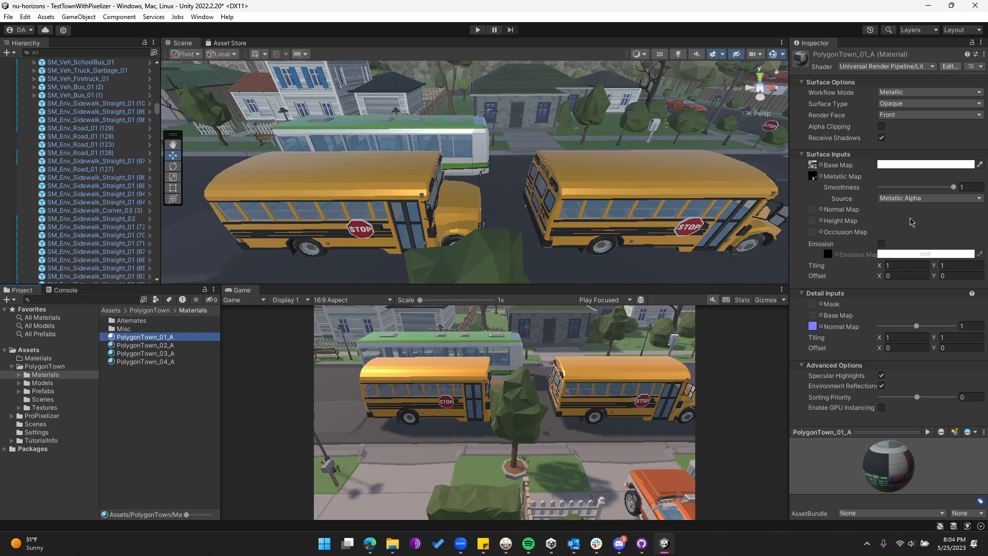
# Step: Add a second Inspector and dock it beside the Game view
pyautogui.click(606, 207)
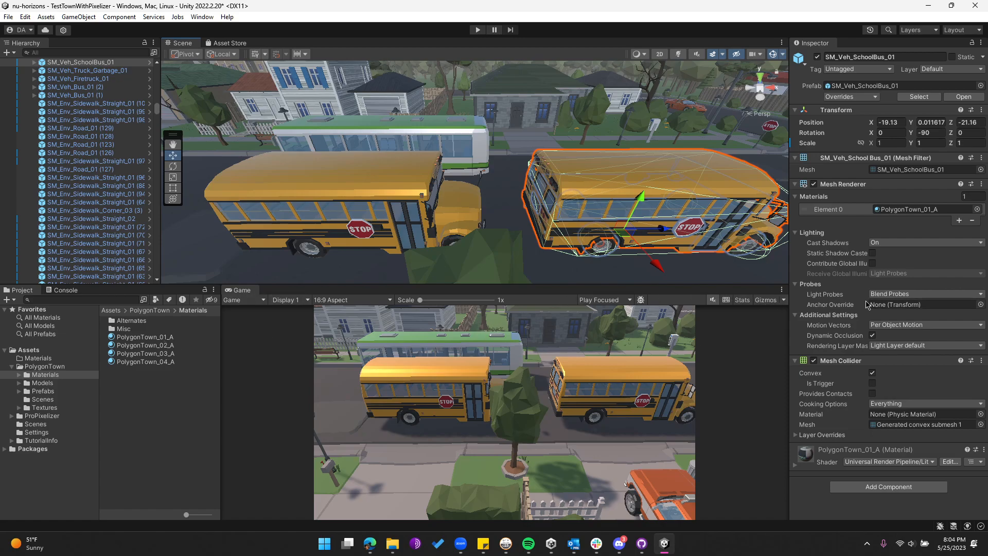
pyautogui.click(782, 290)
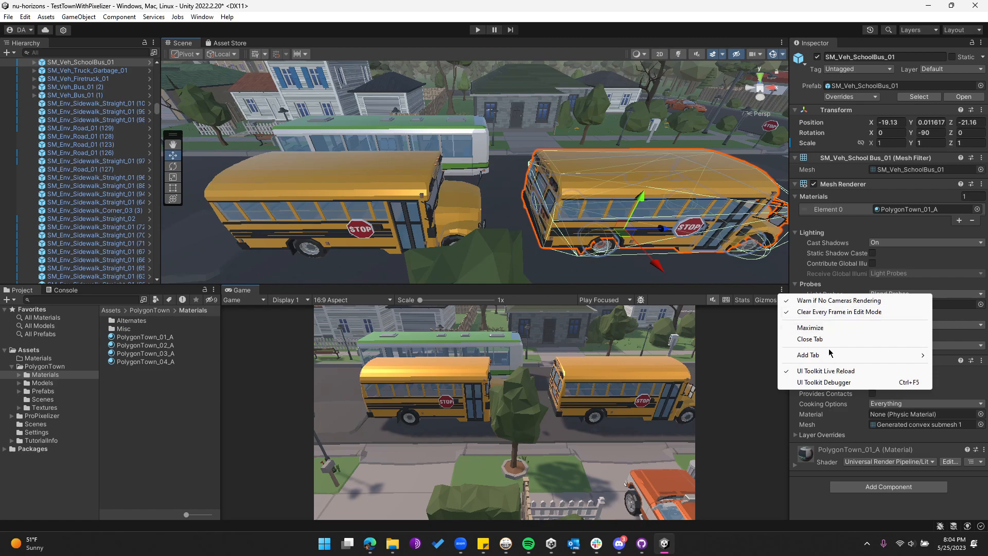
pyautogui.moveTo(827, 360)
pyautogui.click(736, 378)
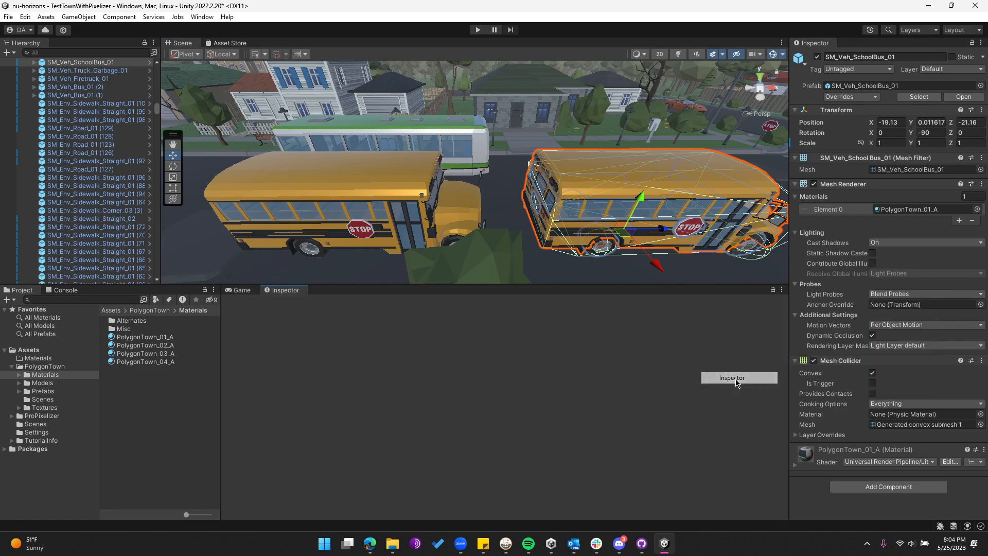
pyautogui.moveTo(282, 296); pyautogui.dragTo(676, 389)
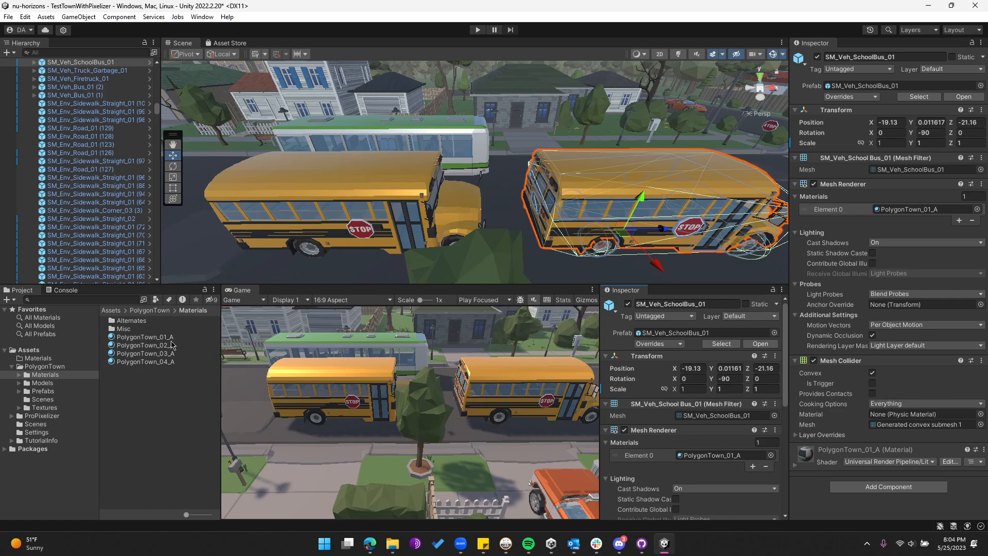
# Step: Show the PolygonTown_01_A material in the second Inspector and lock it there while selecting the buses in the scene
pyautogui.click(149, 337)
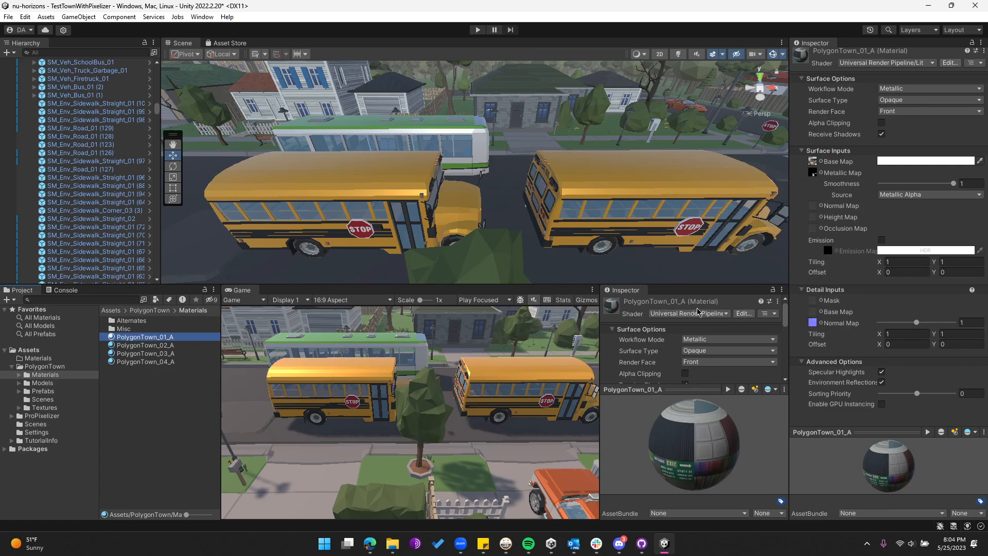
pyautogui.click(773, 289)
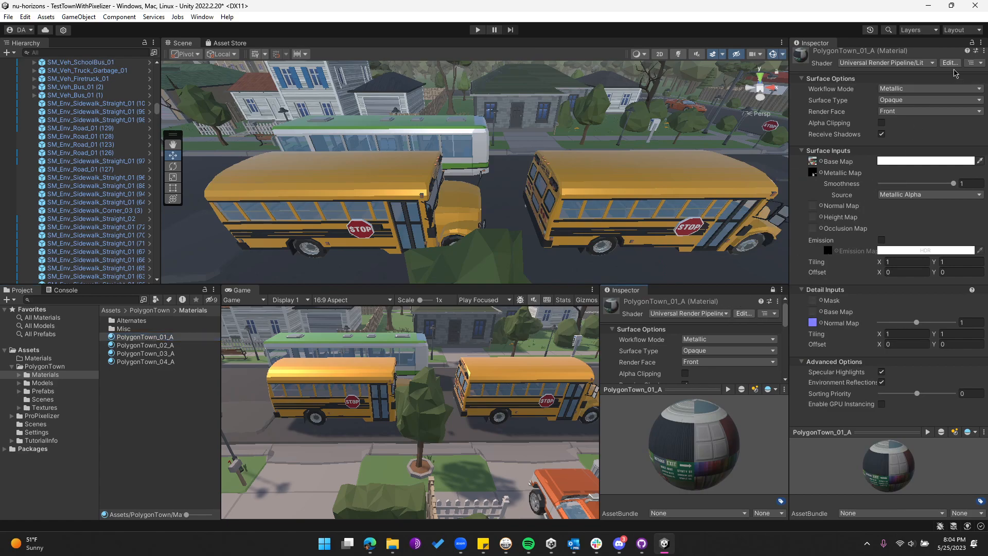
pyautogui.click(647, 175)
pyautogui.click(449, 187)
pyautogui.click(607, 190)
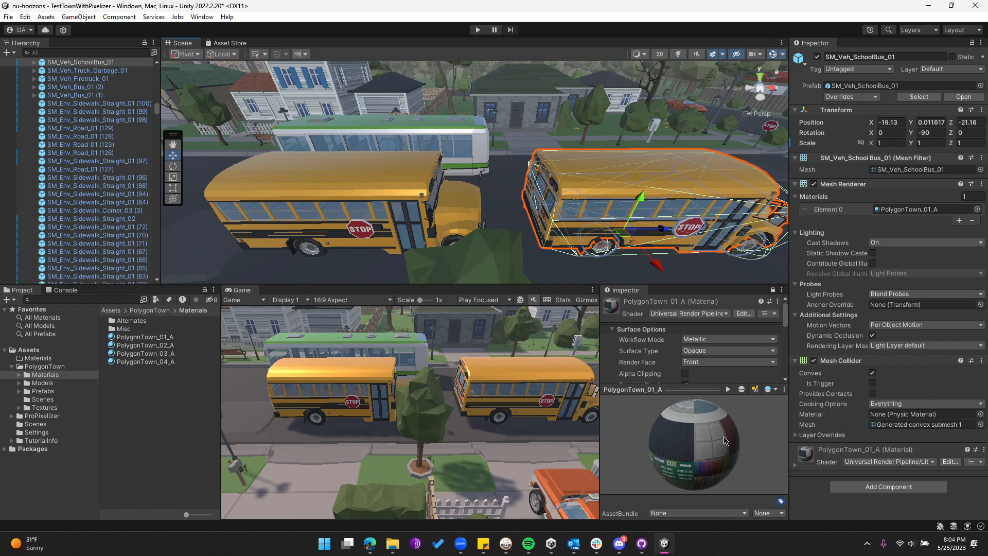
pyautogui.scroll(-3, 705, 377)
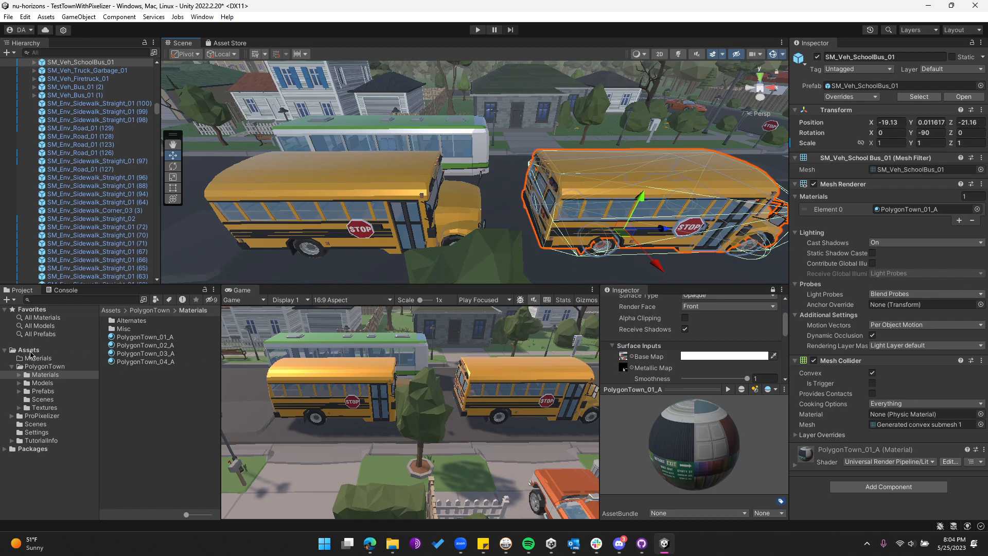
# Step: Create a new material named Town0_1_A_Pixel in the Materials folder directly under Assets
pyautogui.click(31, 351)
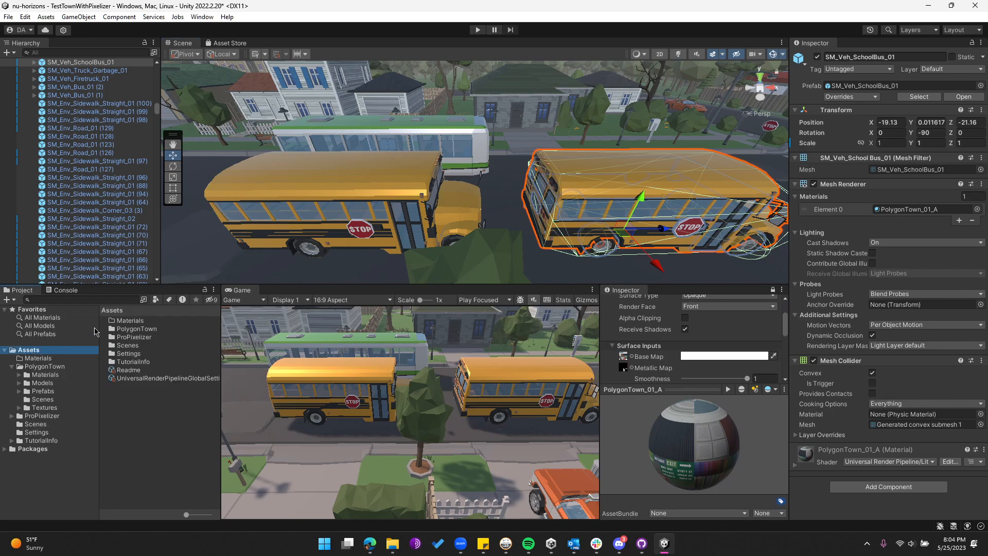
pyautogui.click(135, 321)
pyautogui.doubleClick(138, 323)
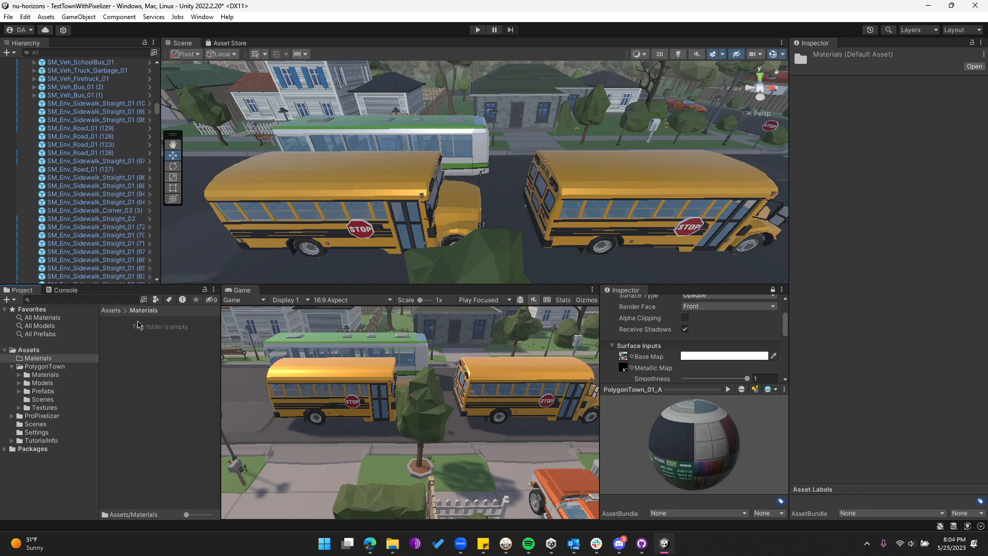
pyautogui.scroll(3, 700, 355)
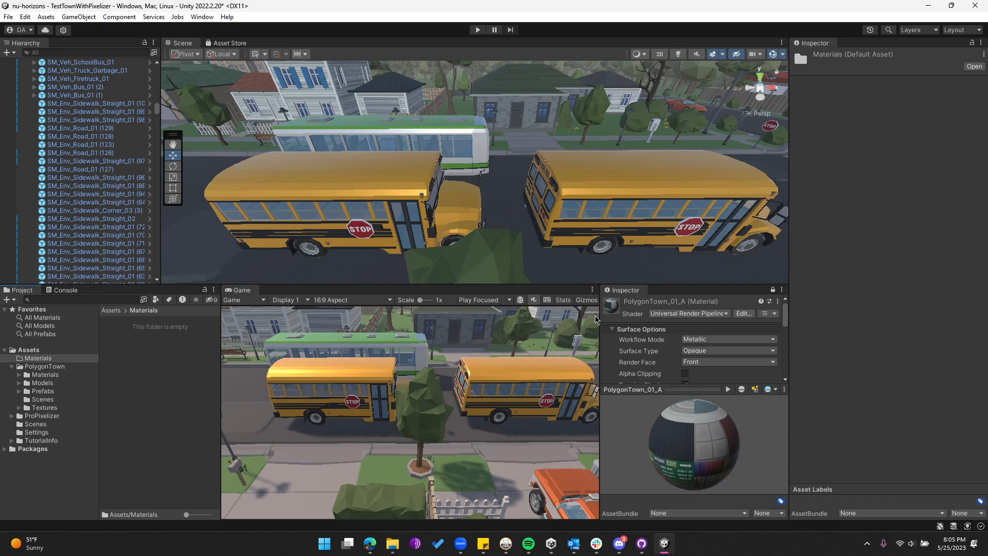
pyautogui.rightClick(158, 385)
pyautogui.moveTo(214, 96)
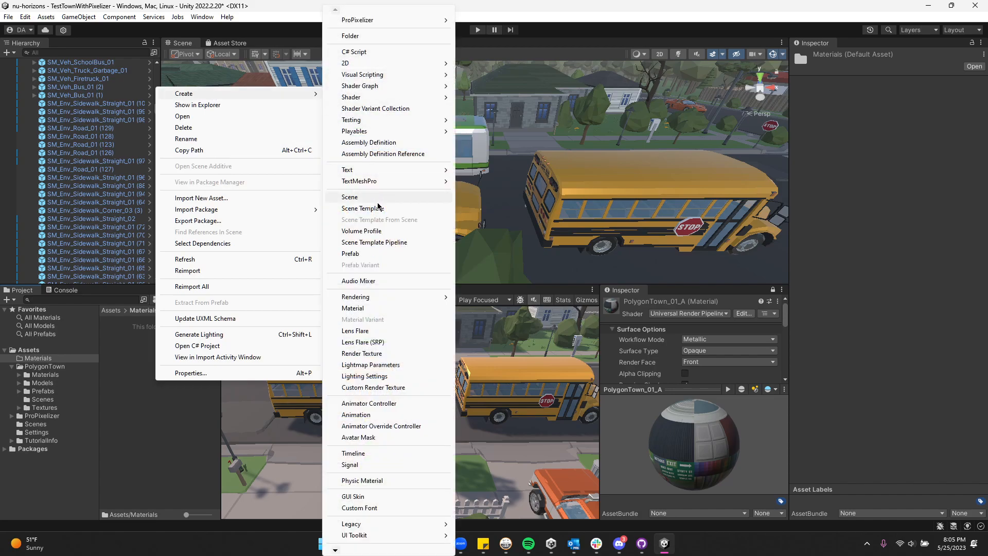
pyautogui.click(369, 308)
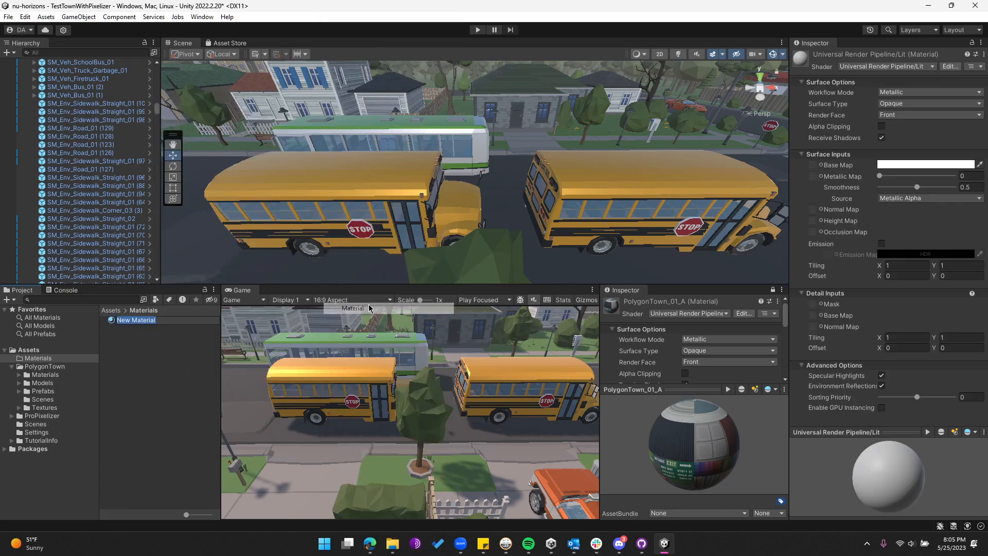
pyautogui.write('Pixel')
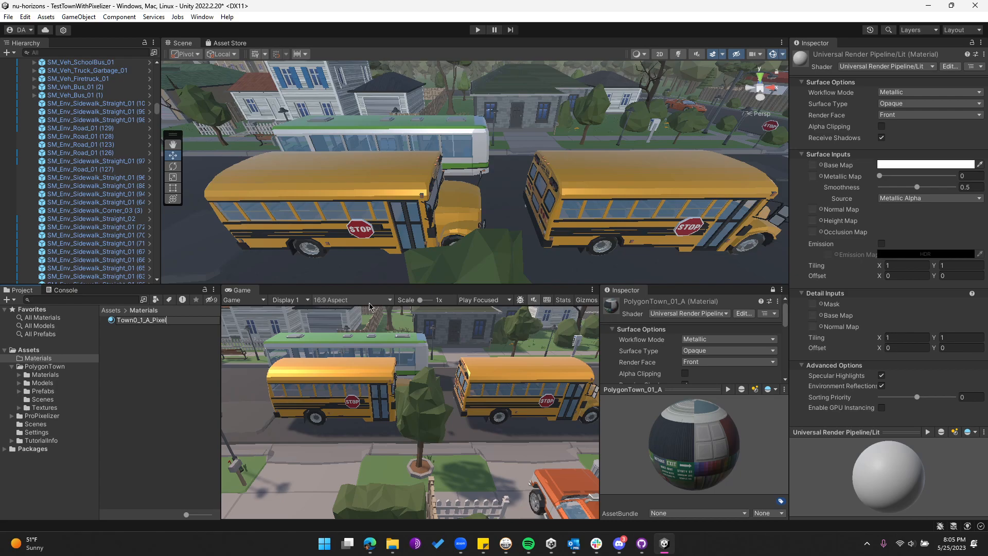
pyautogui.press('Return')
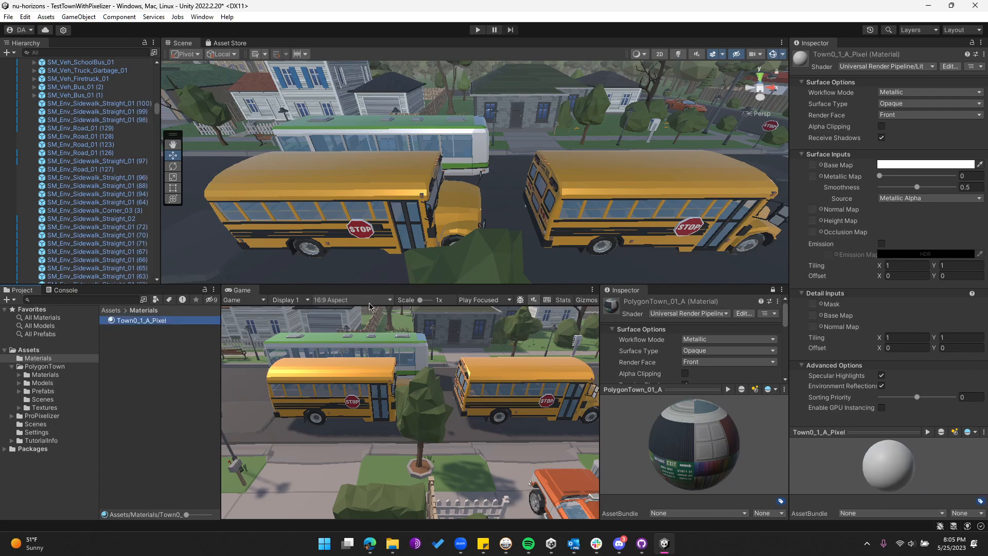
# Step: Rename the new material to Town01A_Pixel and apply it to the duplicated school bus
pyautogui.click(144, 327)
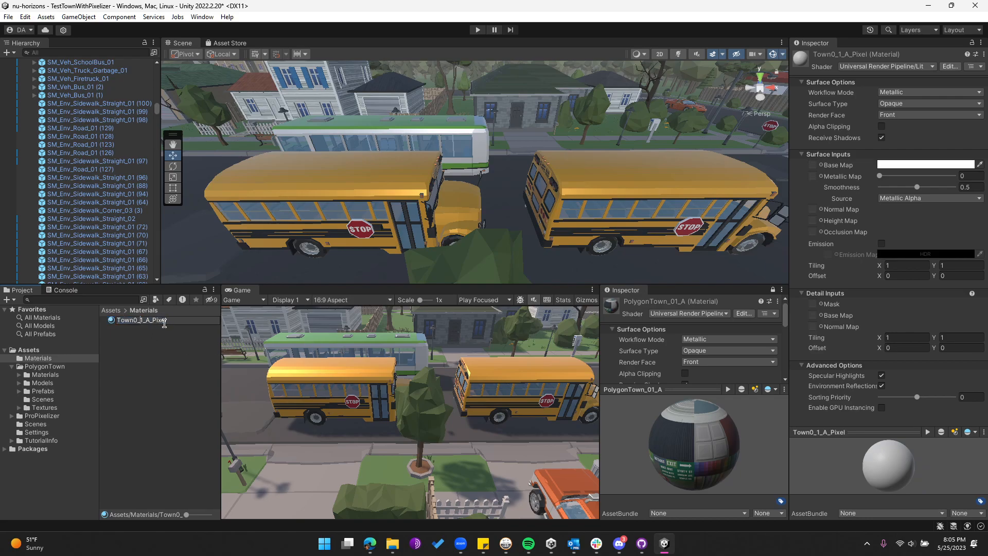
pyautogui.click(146, 321)
pyautogui.press('BackSpace')
pyautogui.click(170, 354)
pyautogui.click(168, 354)
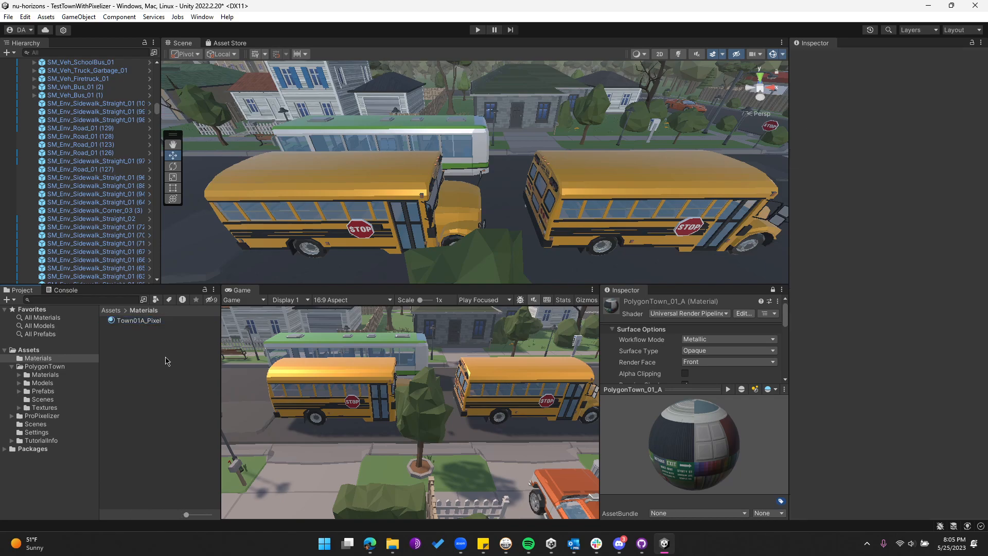
pyautogui.click(150, 323)
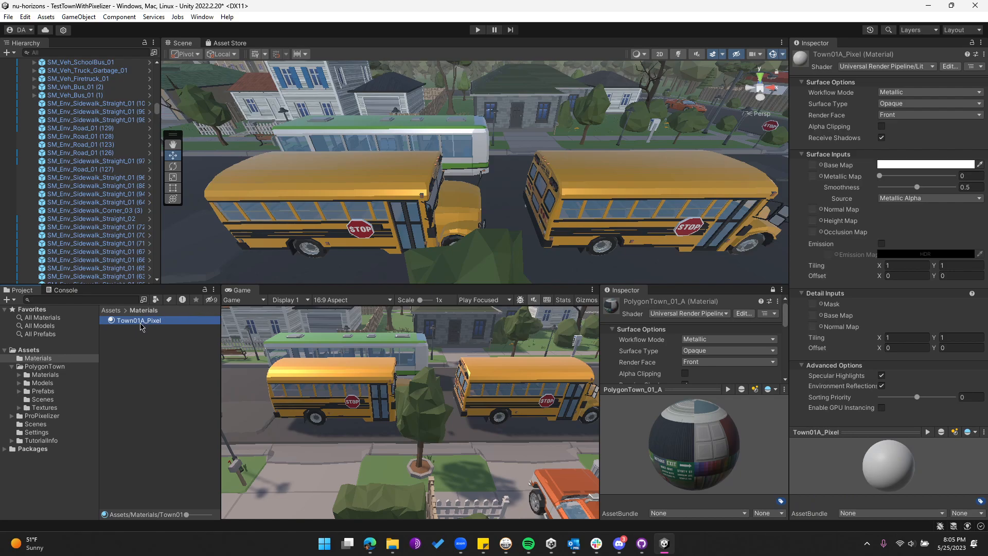
pyautogui.moveTo(142, 327); pyautogui.dragTo(295, 190)
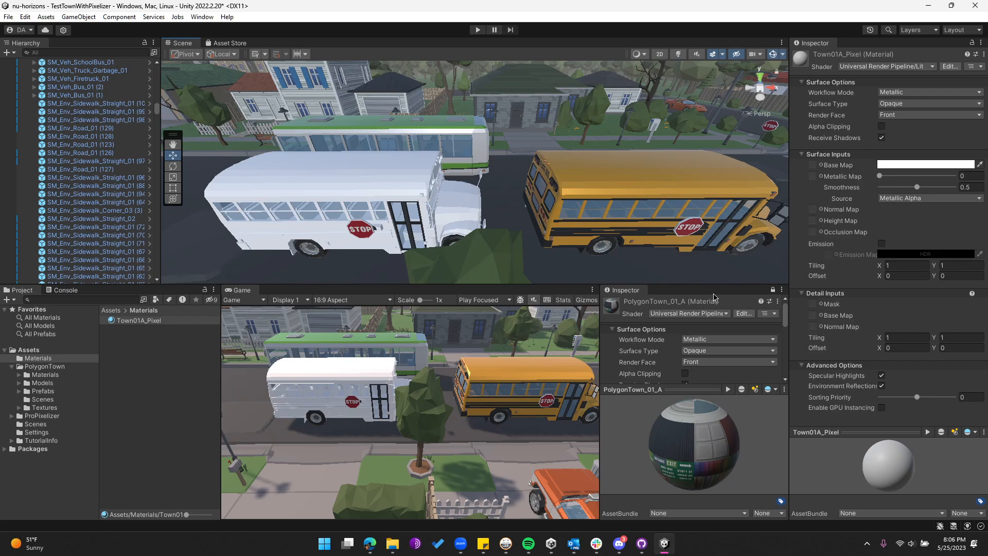
# Step: Change the shader of Town01A_Pixel to ProPixelizer/SRP/PixelizedWithOutline
pyautogui.click(904, 67)
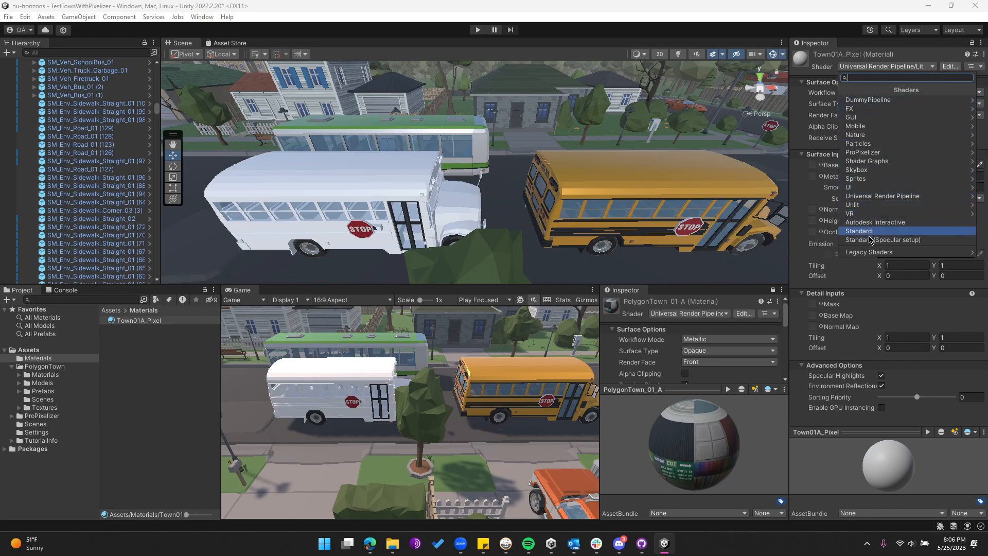
pyautogui.click(868, 154)
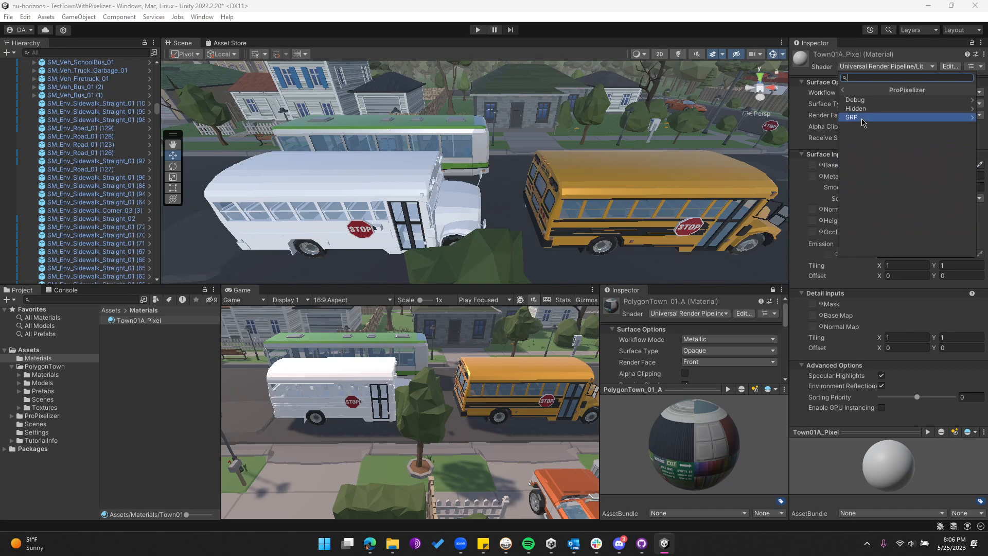
pyautogui.click(863, 122)
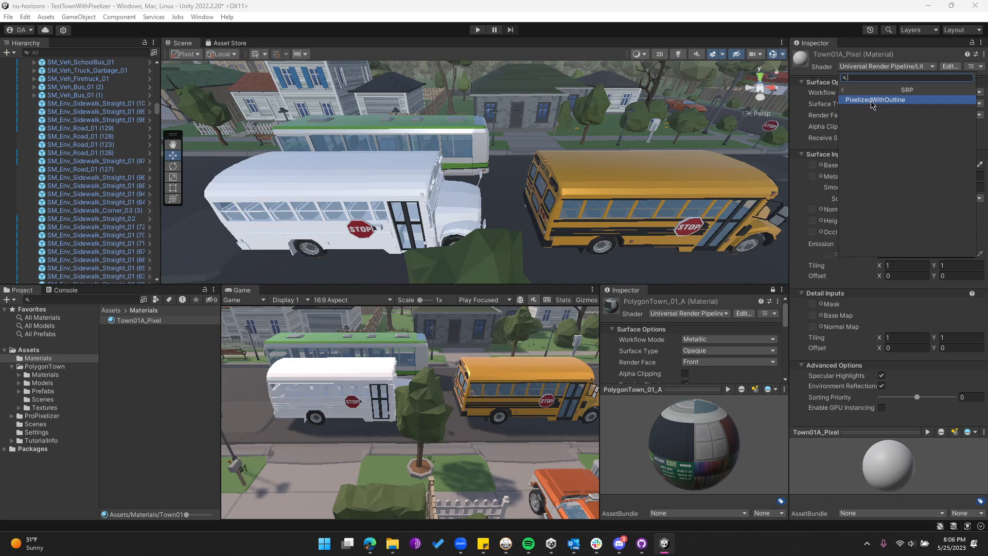
pyautogui.click(872, 100)
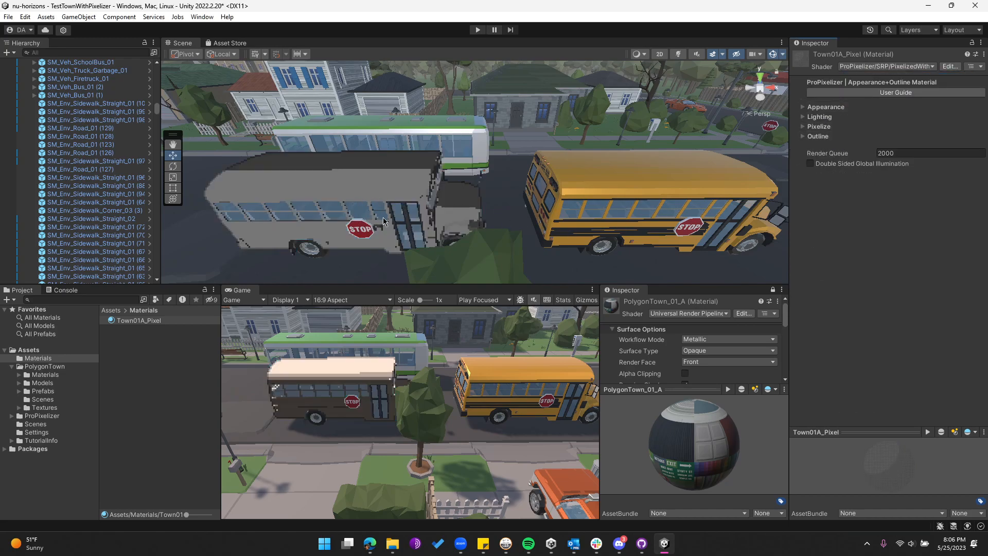
# Step: Assign the original material's base map, PolygonTown_Texture_01_A, as the Albedo texture in the Appearance settings of Town01A_Pixel
pyautogui.click(803, 107)
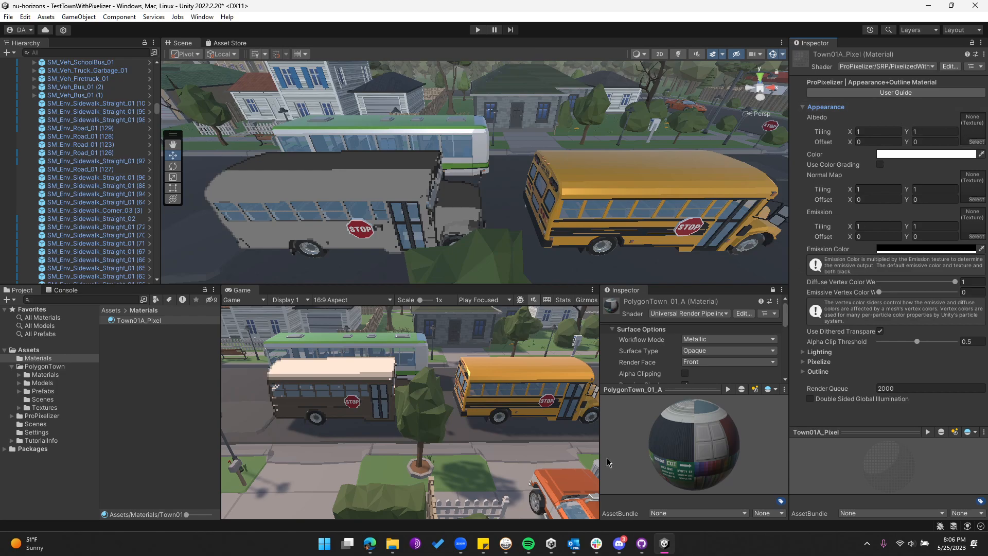
pyautogui.scroll(-3, 691, 349)
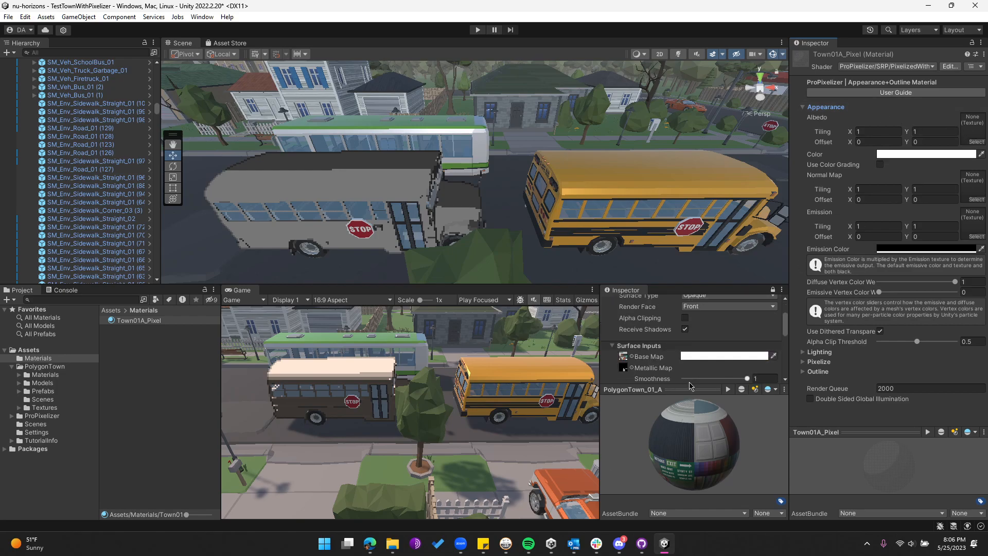
pyautogui.moveTo(687, 385); pyautogui.dragTo(683, 423)
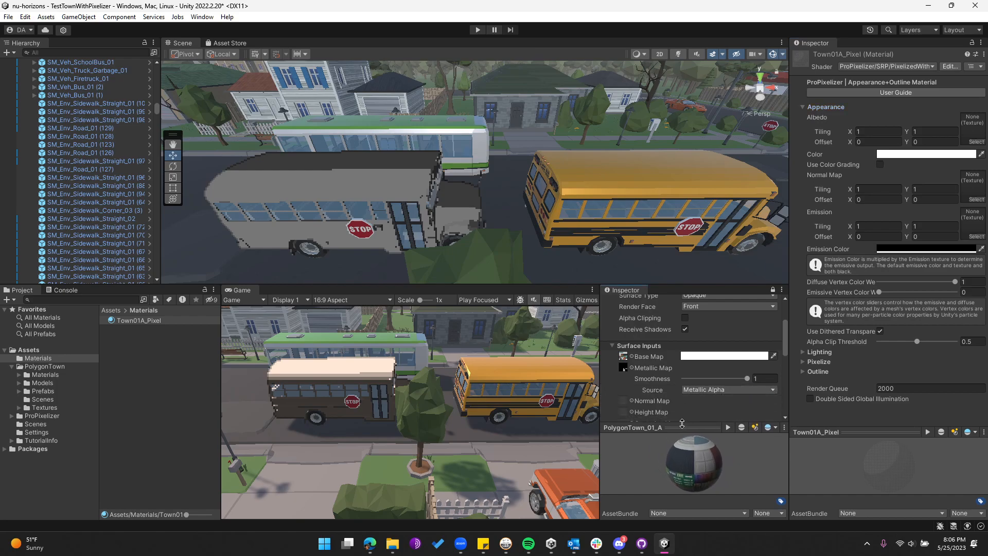
pyautogui.scroll(1, 676, 386)
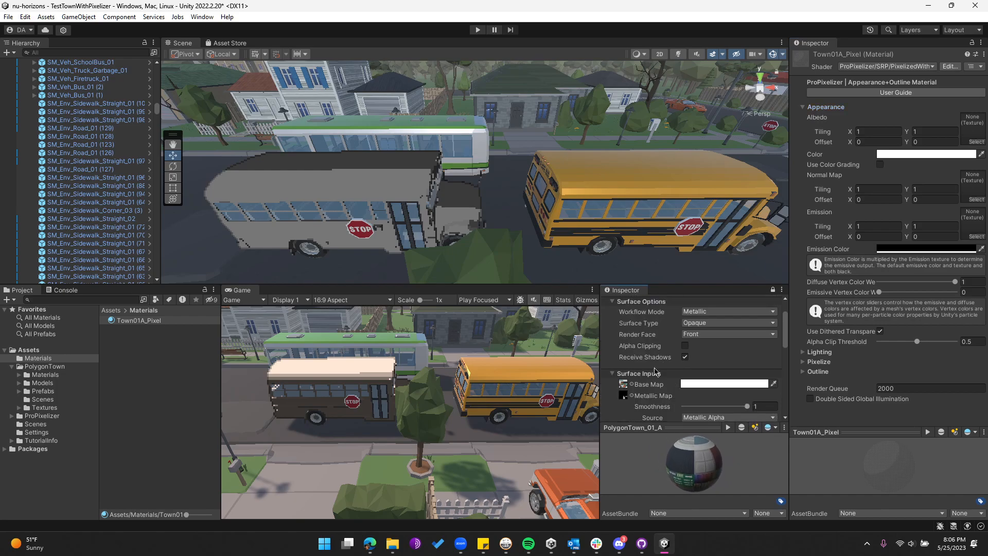
pyautogui.click(624, 387)
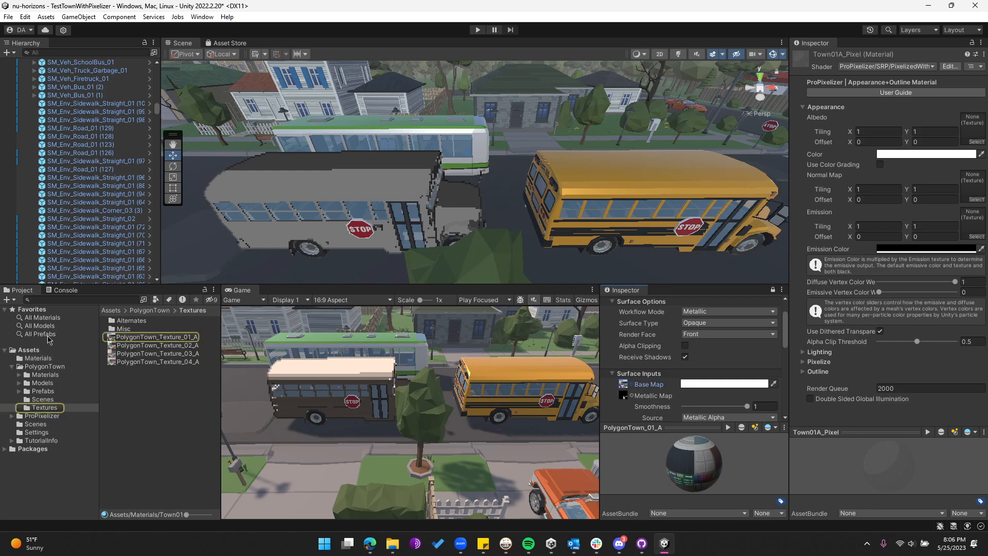
pyautogui.click(623, 385)
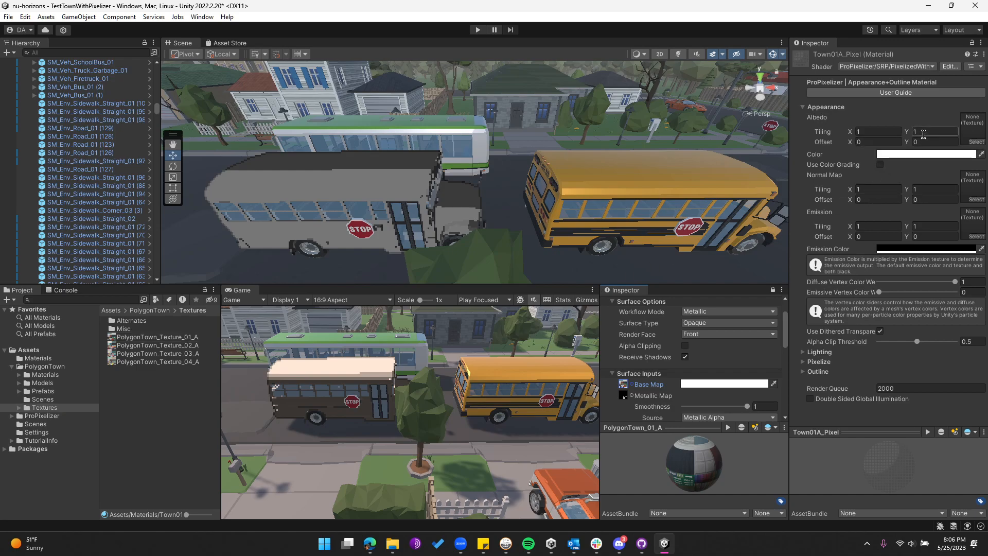
pyautogui.moveTo(145, 339); pyautogui.dragTo(973, 129)
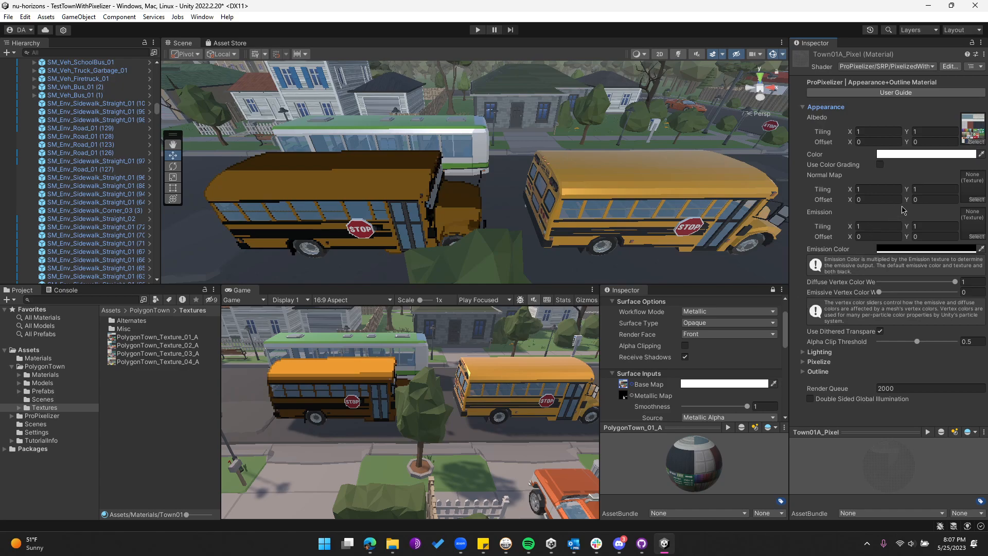
# Step: Locate the normal map used in PolygonTown_01_A's Detail Inputs and assign it as the Normal Map of Town01A_Pixel
pyautogui.scroll(-3, 684, 390)
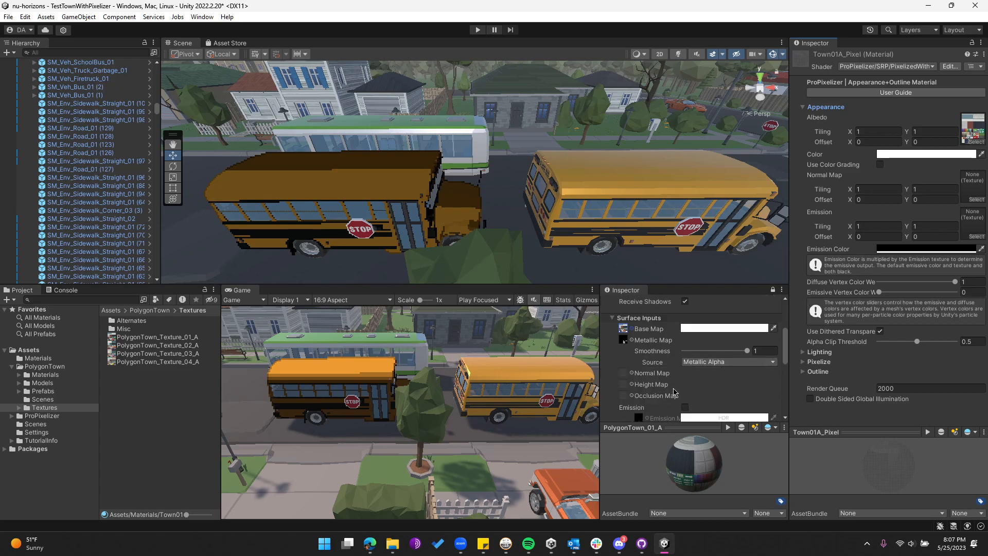
pyautogui.scroll(-6, 641, 383)
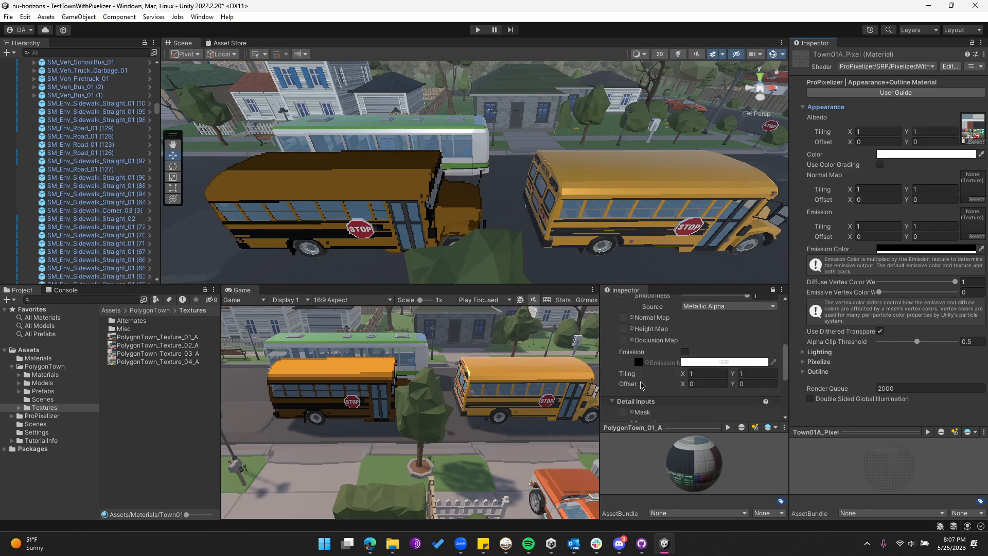
pyautogui.scroll(-2, 735, 348)
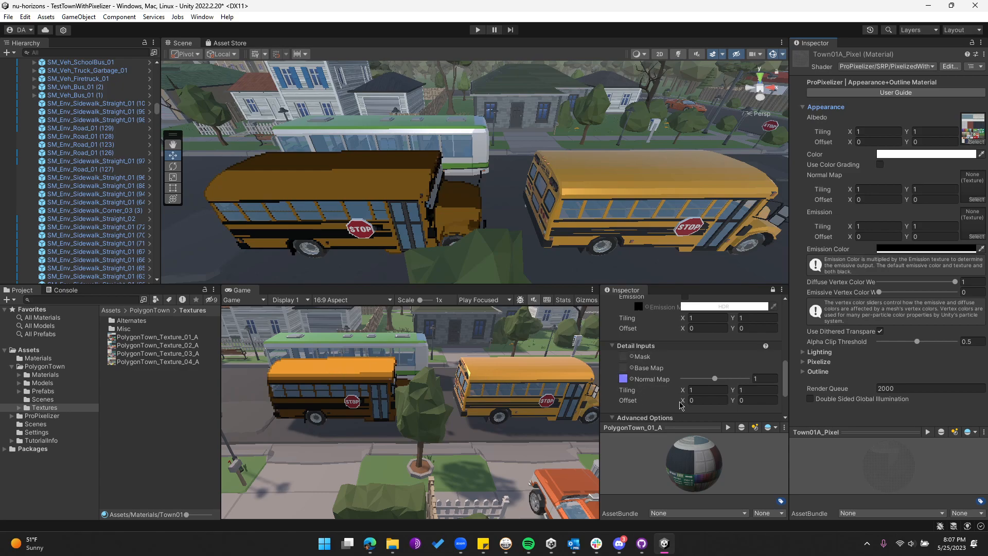
pyautogui.click(624, 378)
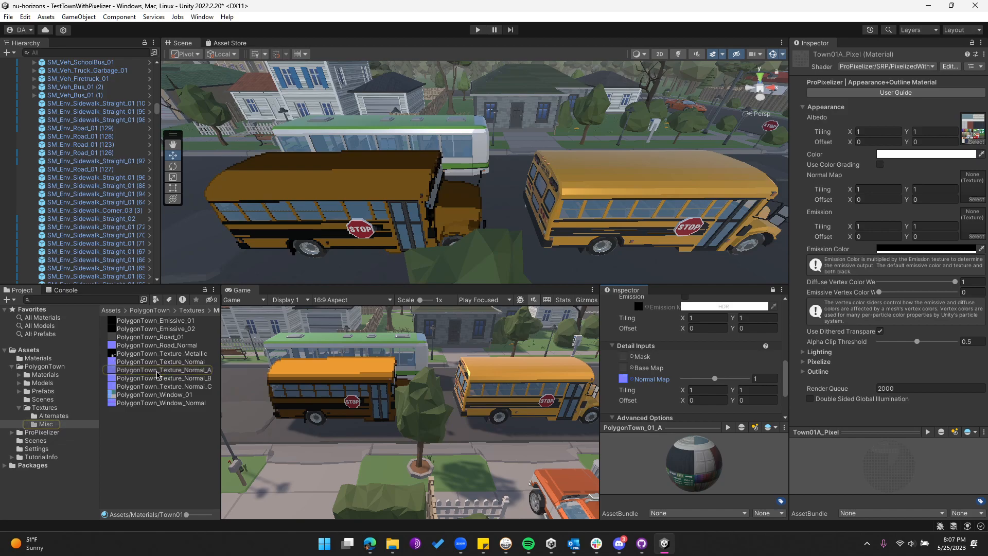
pyautogui.moveTo(638, 276); pyautogui.dragTo(972, 188)
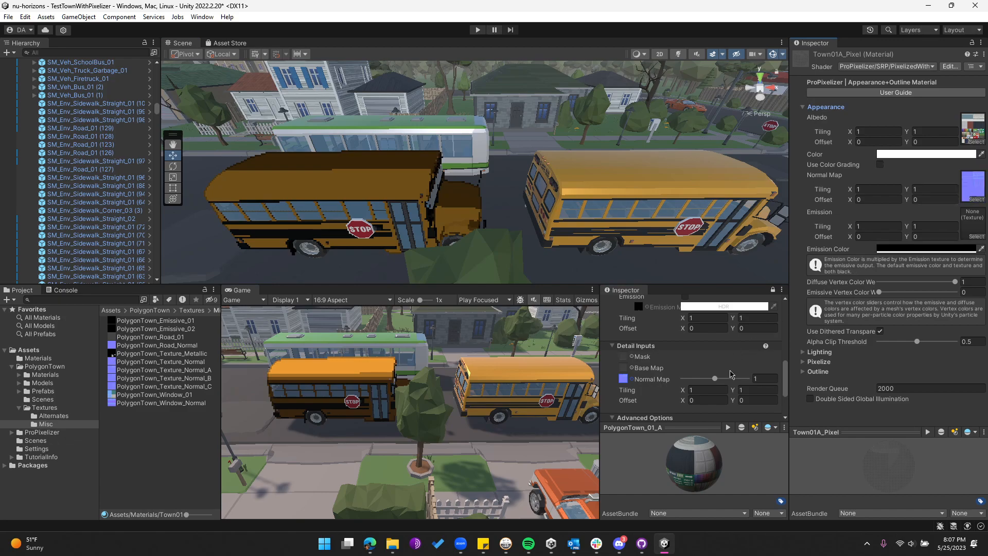
# Step: Check the remaining maps of PolygonTown_01_A and assign its emission map texture to the Emission slot of Town01A_Pixel
pyautogui.scroll(2, 687, 382)
pyautogui.scroll(3, 685, 380)
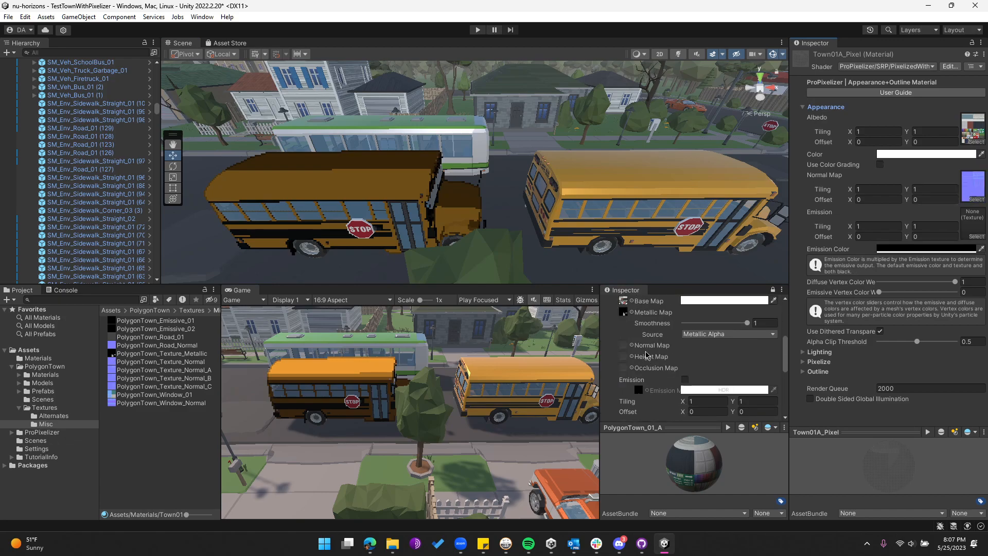
pyautogui.scroll(-4, 646, 351)
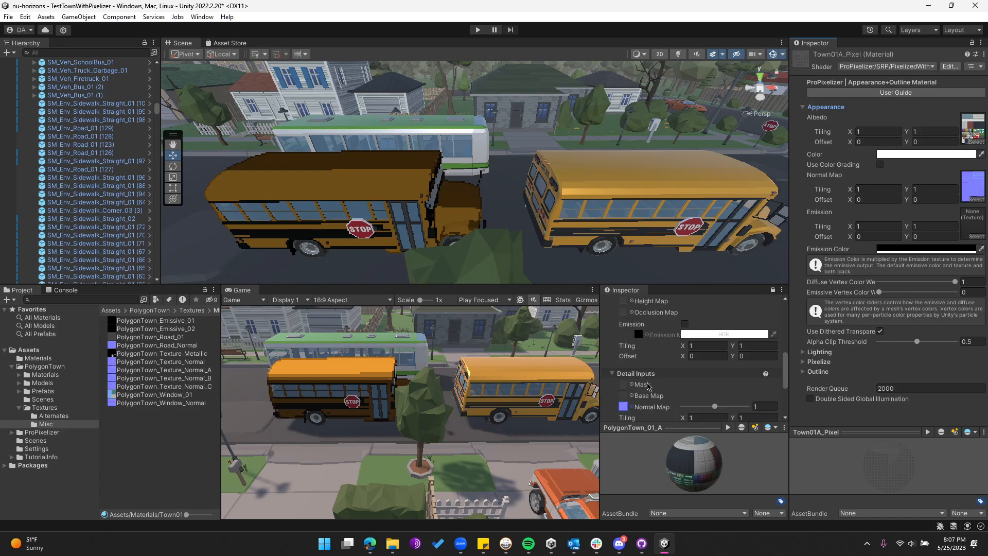
pyautogui.scroll(-1, 651, 405)
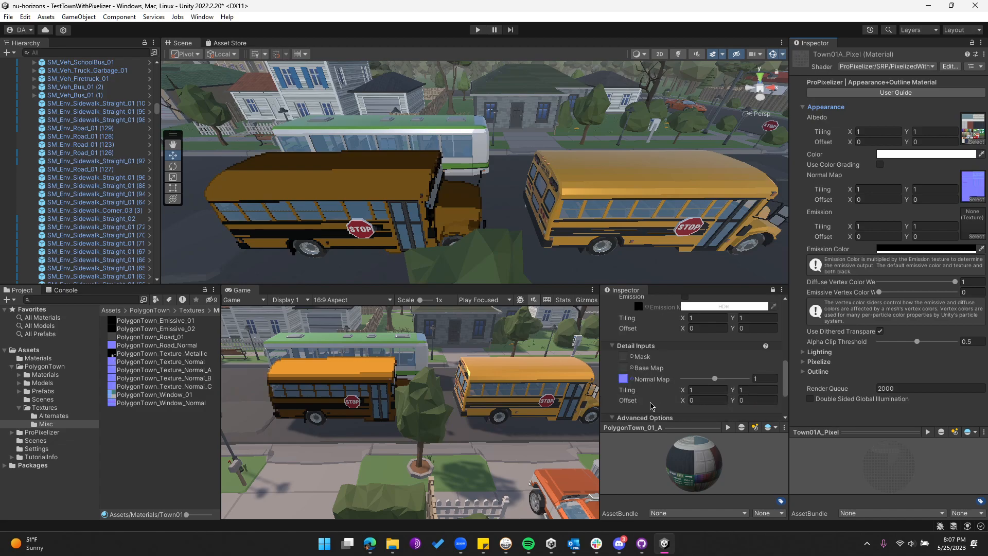
pyautogui.scroll(-2, 653, 387)
pyautogui.scroll(1, 678, 391)
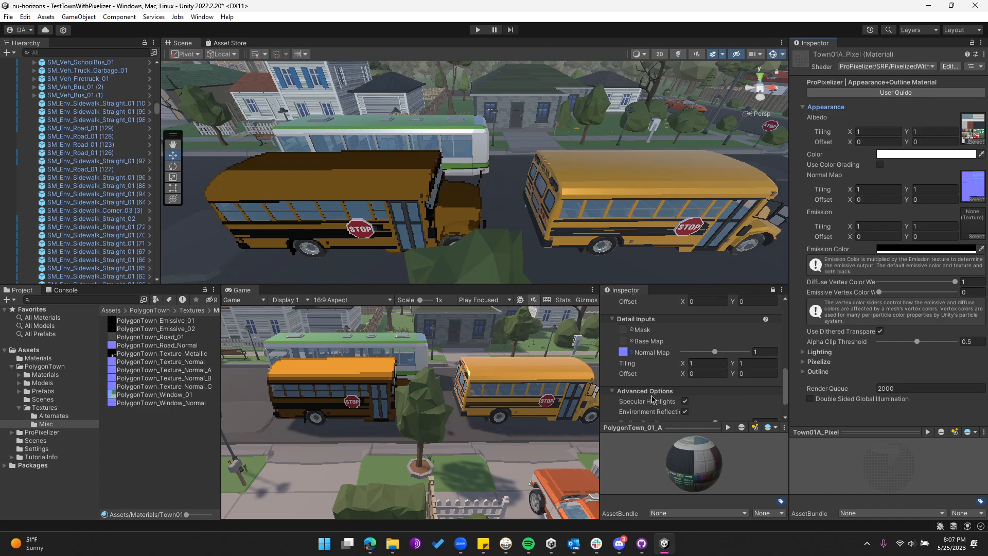
pyautogui.scroll(4, 646, 387)
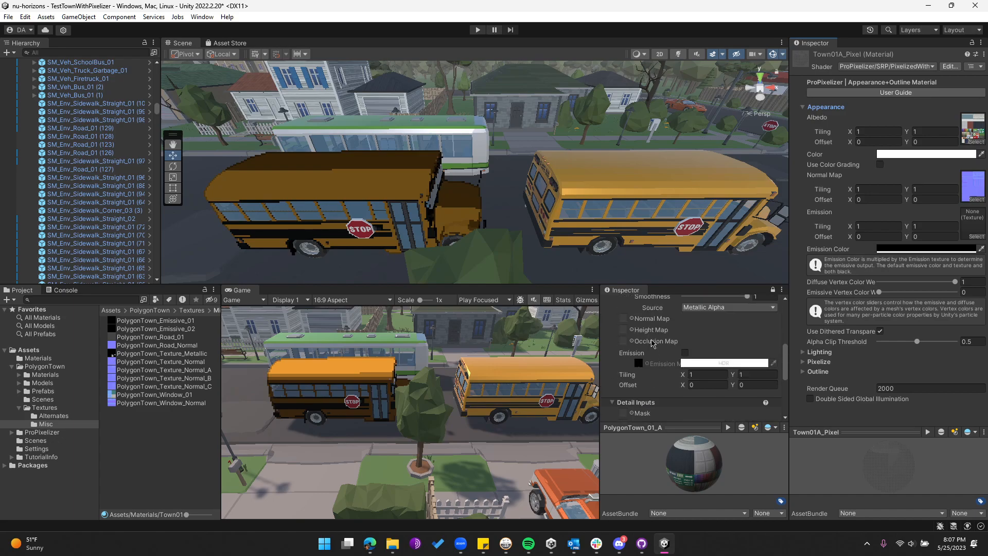
pyautogui.scroll(2, 688, 360)
pyautogui.scroll(-1, 688, 361)
pyautogui.scroll(-1, 688, 362)
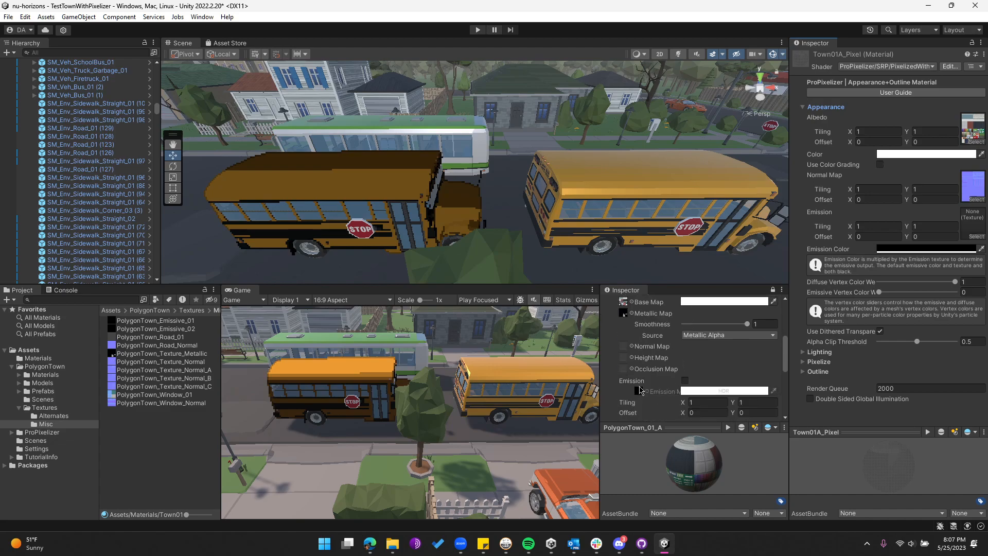
pyautogui.click(639, 393)
pyautogui.moveTo(962, 229); pyautogui.dragTo(973, 223)
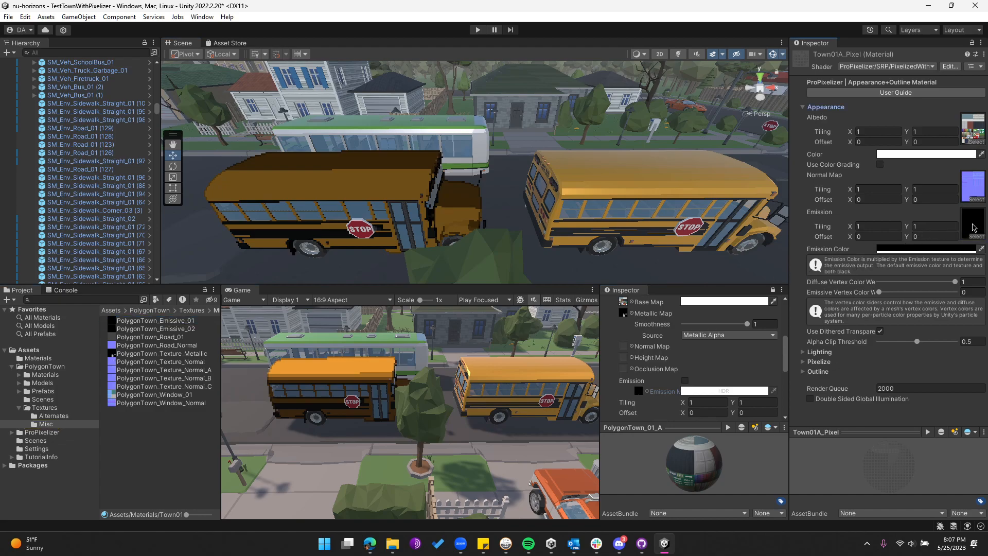
# Step: Copy the white emission color of PolygonTown_01_A into the Emission Color of Town01A_Pixel
pyautogui.rightClick(703, 393)
pyautogui.click(728, 397)
pyautogui.rightClick(907, 251)
pyautogui.click(930, 267)
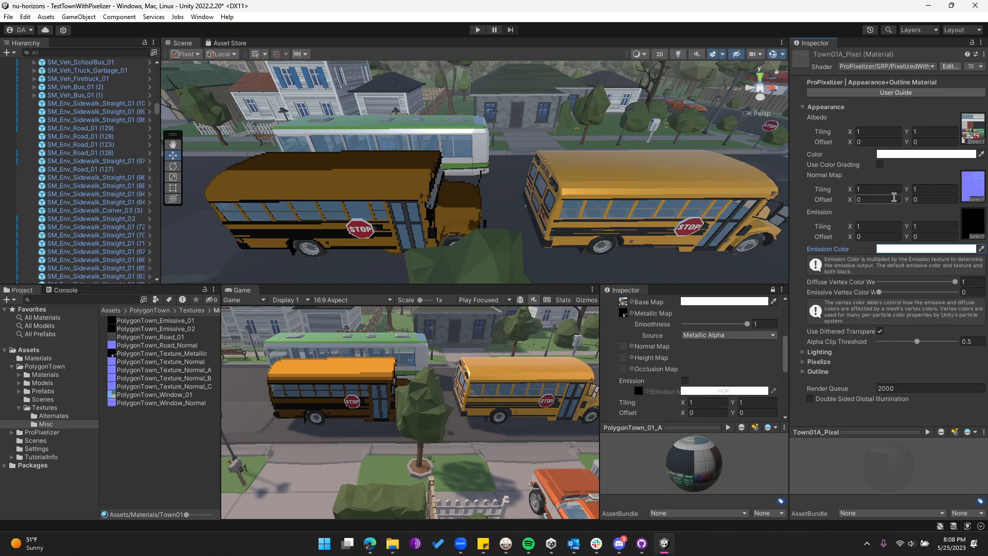
pyautogui.moveTo(439, 238); pyautogui.dragTo(487, 238, button='middle')
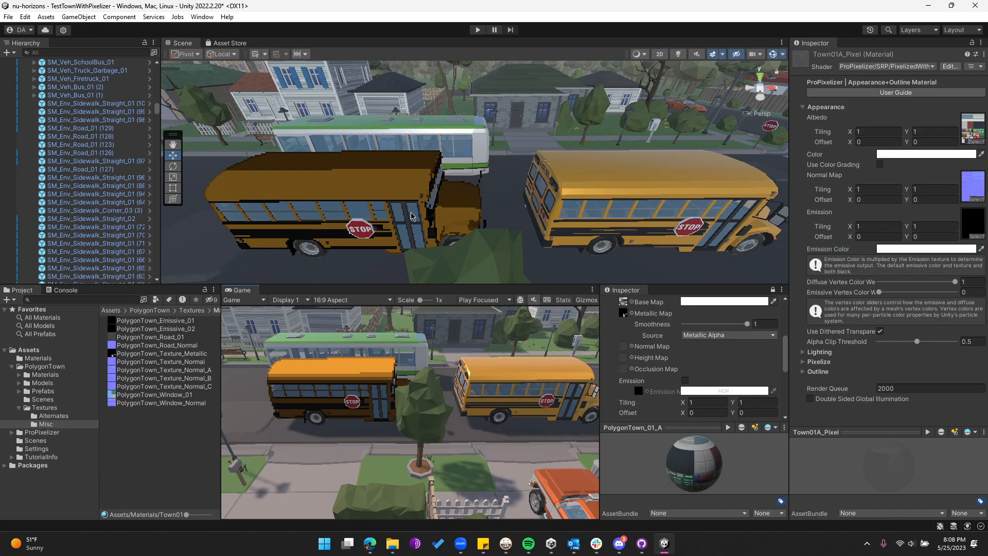
pyautogui.scroll(3, 414, 238)
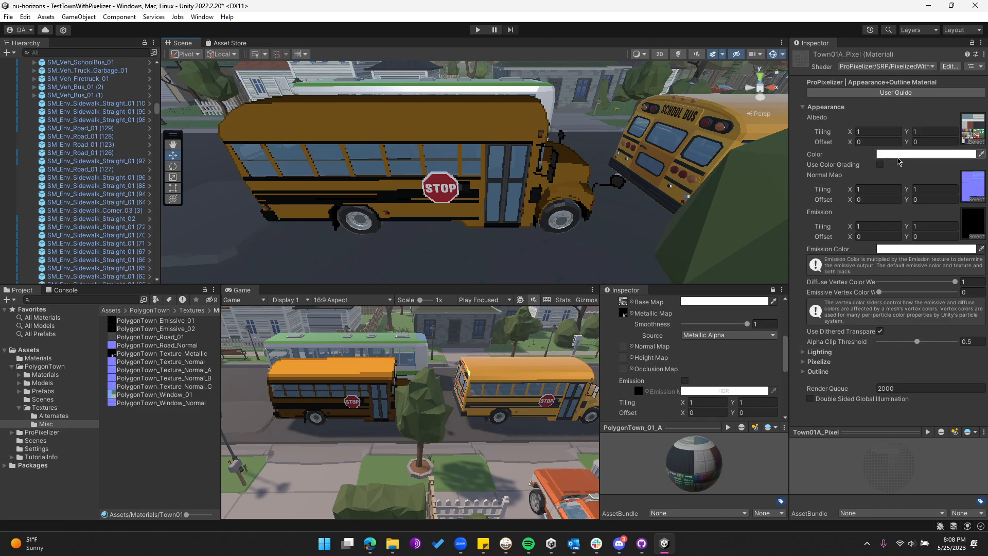
# Step: Open the ProPixelizer User Guide in the browser, maximize its window and go to the "Pixelized objects: materials setup" section
pyautogui.click(898, 94)
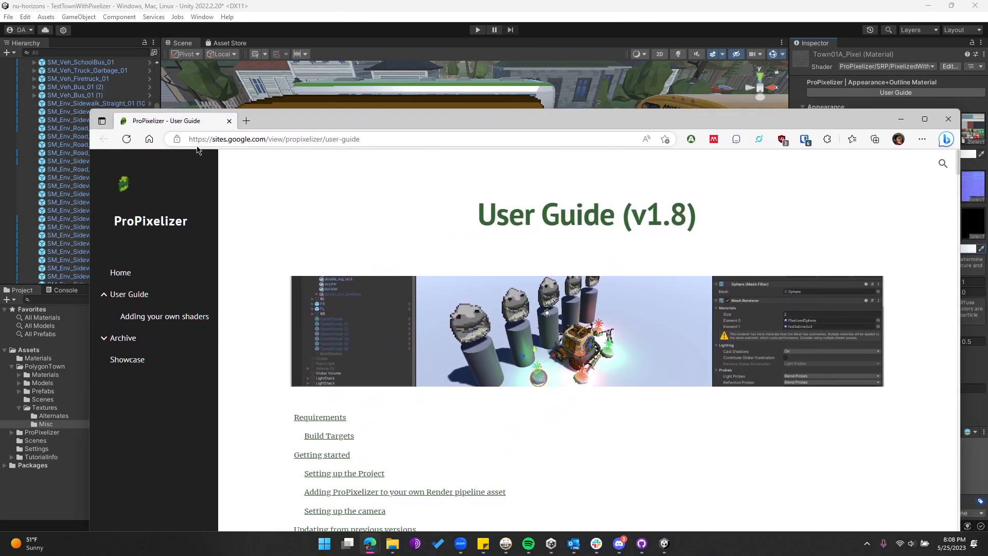
pyautogui.doubleClick(460, 122)
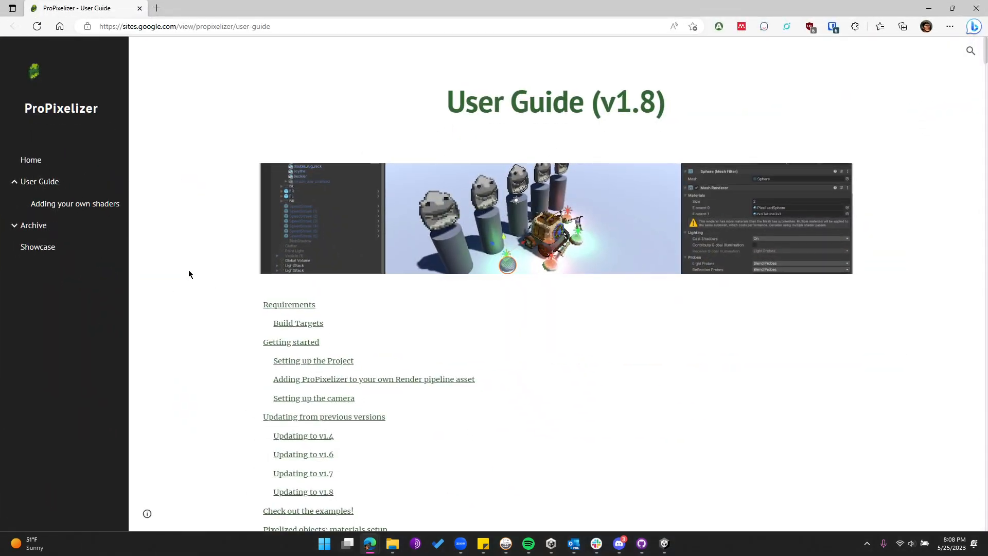
pyautogui.scroll(-3, 378, 458)
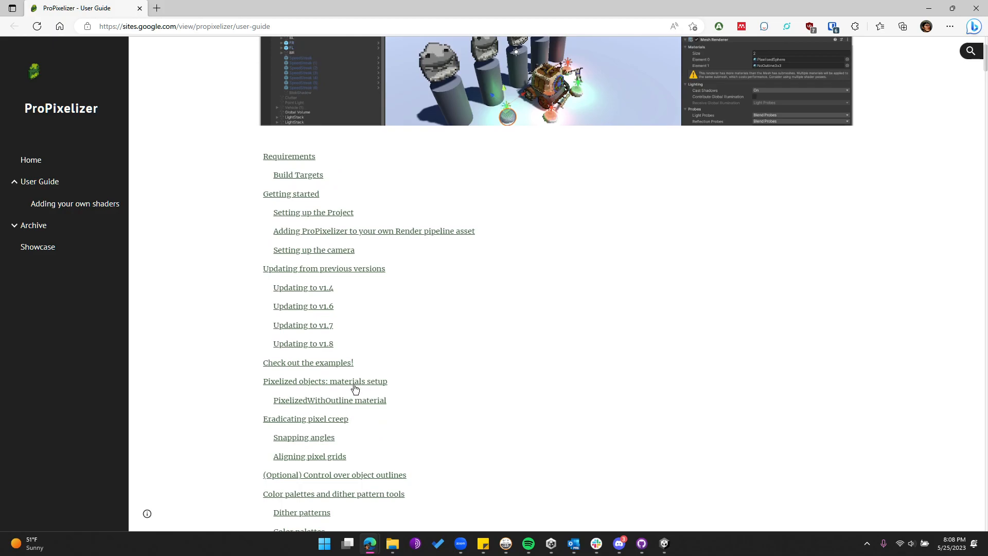
pyautogui.scroll(-1, 365, 352)
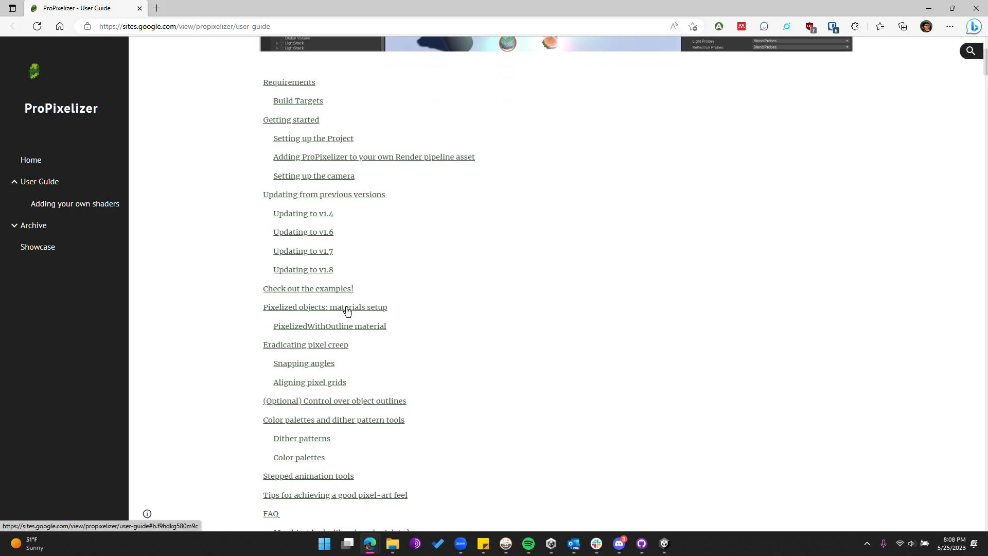
pyautogui.click(348, 309)
# Step: Read the guide's explanation of the PixelizedWithOutline material's Appearance, Lighting, Pixelize and Outline properties
pyautogui.scroll(-3, 473, 256)
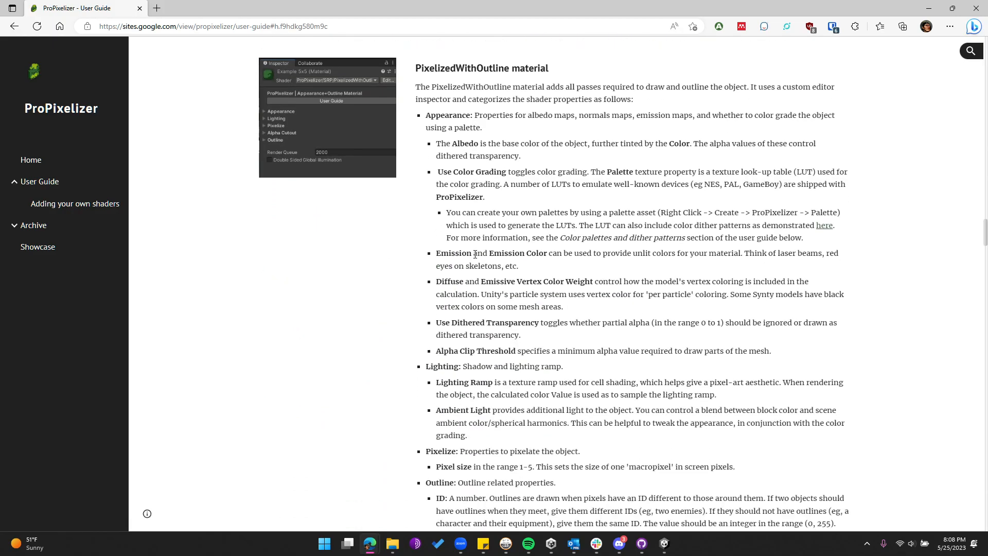
pyautogui.scroll(-1, 450, 113)
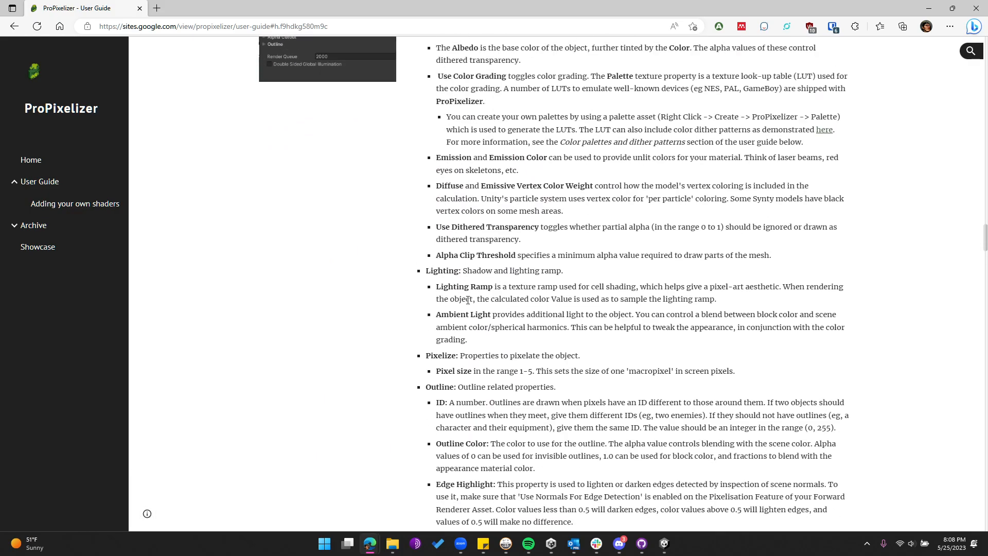
pyautogui.scroll(-3, 468, 311)
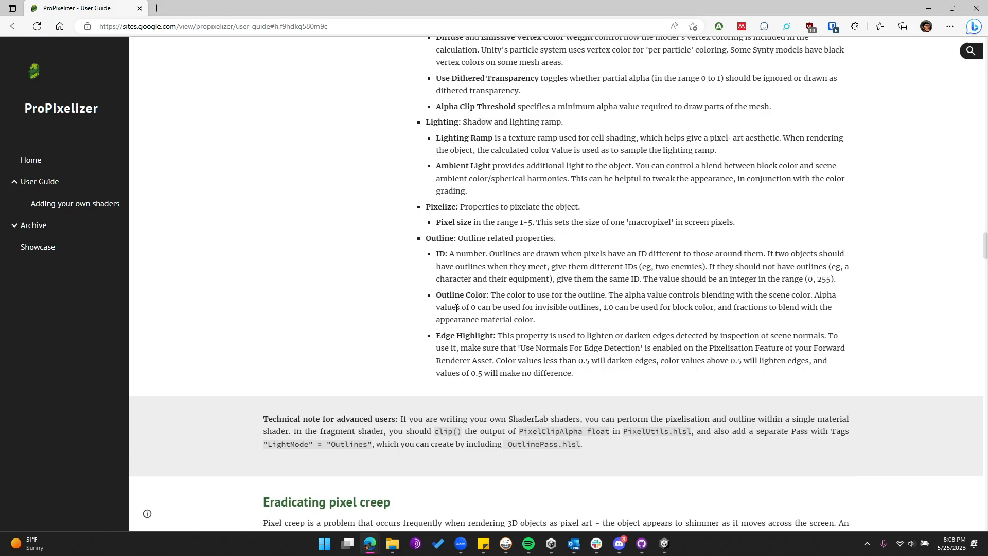
pyautogui.scroll(3, 435, 418)
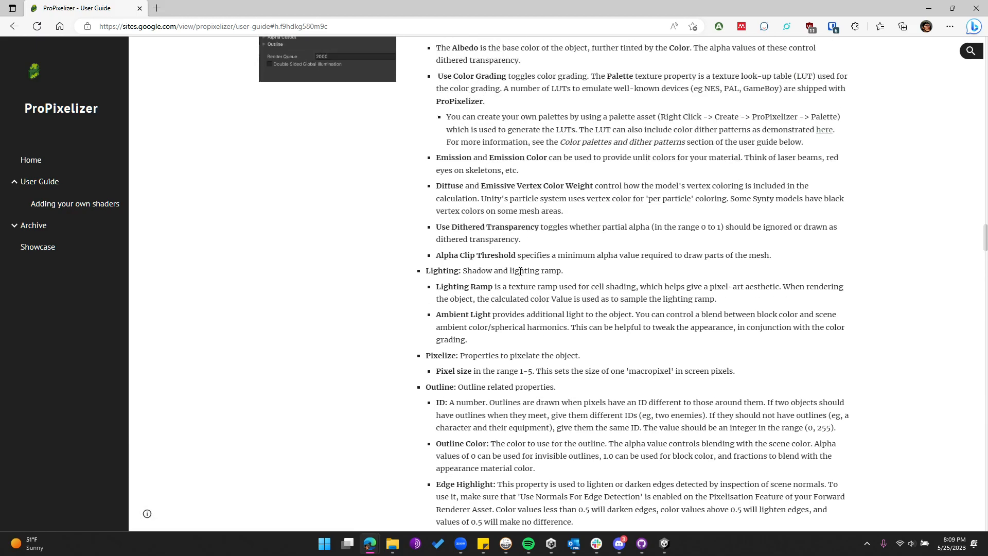
pyautogui.scroll(2, 506, 281)
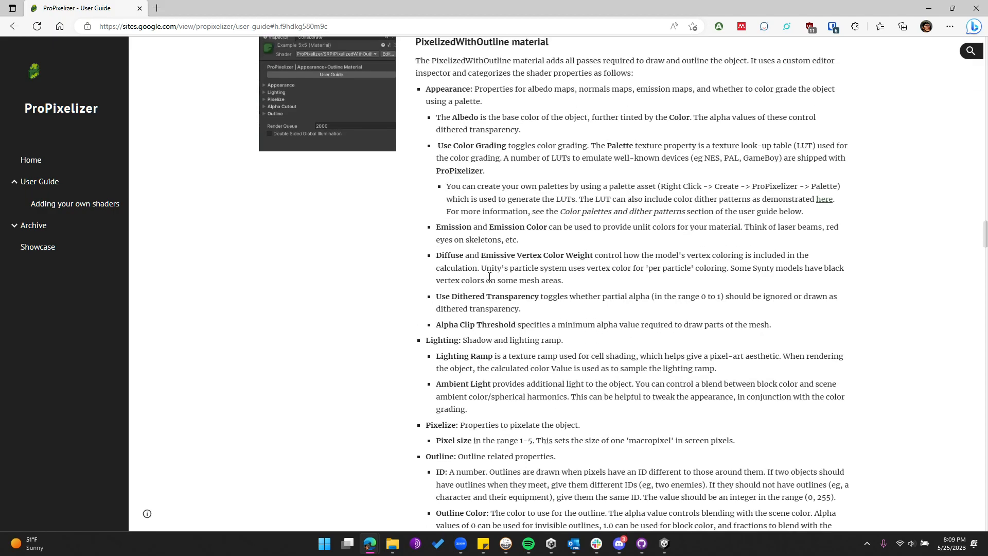
# Step: Highlight the guide's Use Color Grading and Palette explanation and review the Lighting, Pixelize and Outline property descriptions
pyautogui.moveTo(435, 151); pyautogui.dragTo(852, 168)
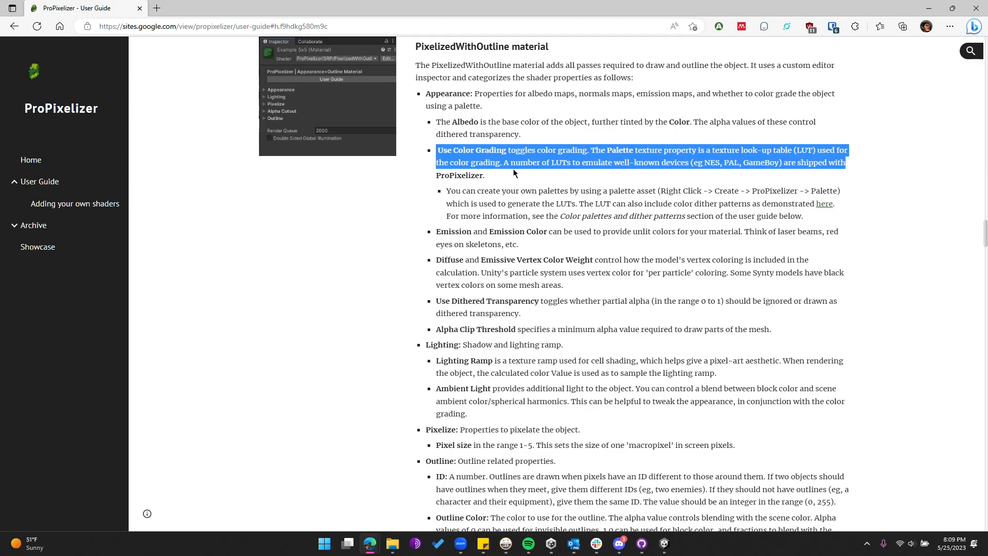
pyautogui.scroll(-4, 448, 237)
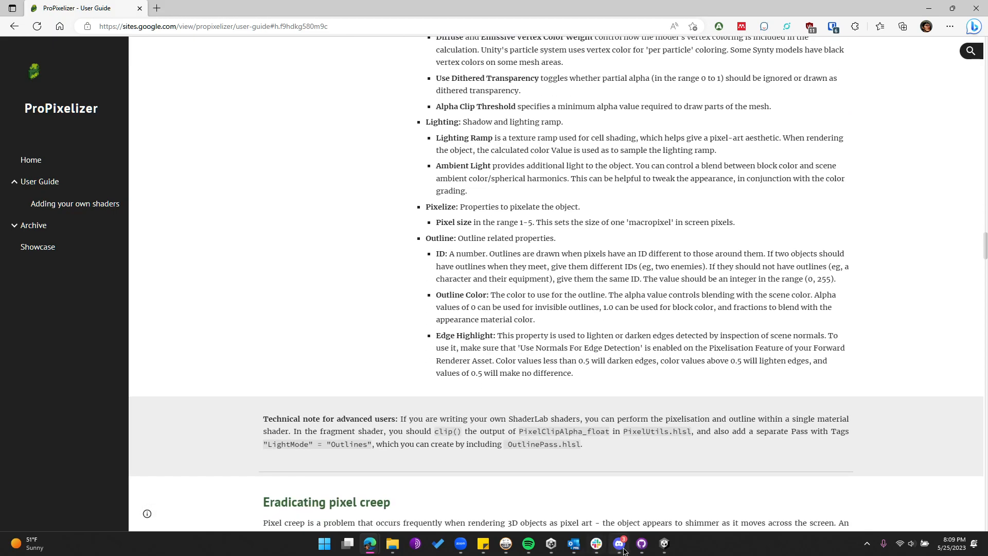
# Step: Switch to GitHub Desktop, exclude all changed files from the commit and view the diff of Town01A_Pixel.mat
pyautogui.click(642, 544)
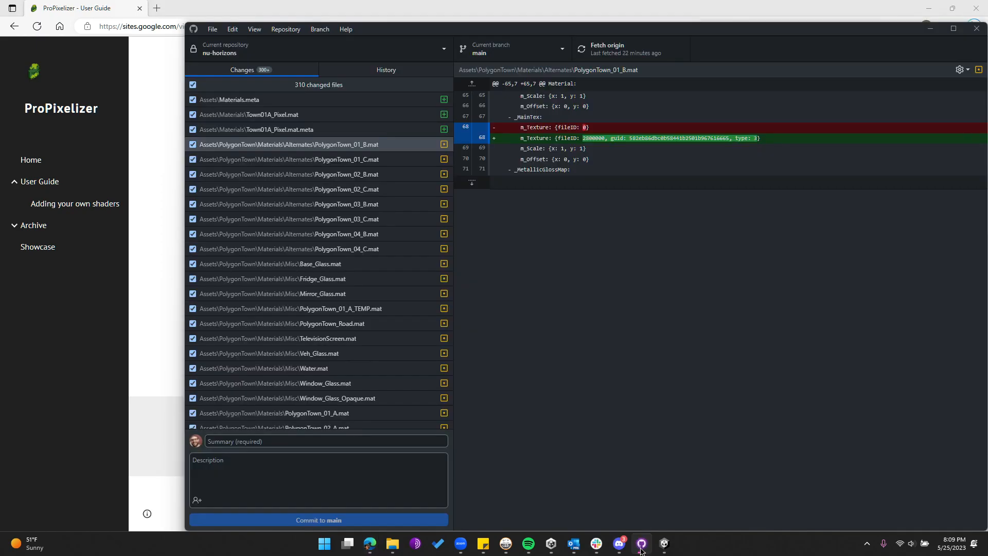
pyautogui.click(193, 84)
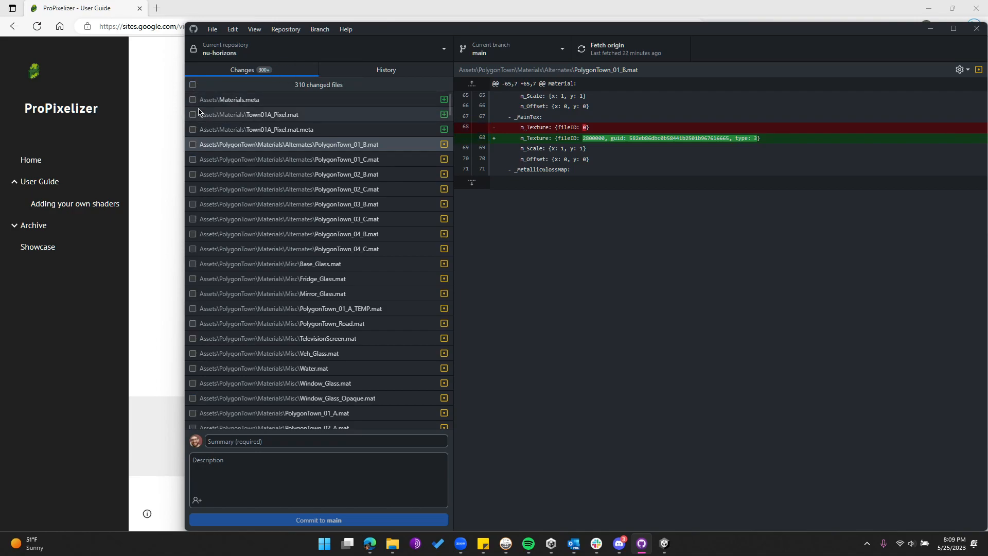
pyautogui.click(194, 86)
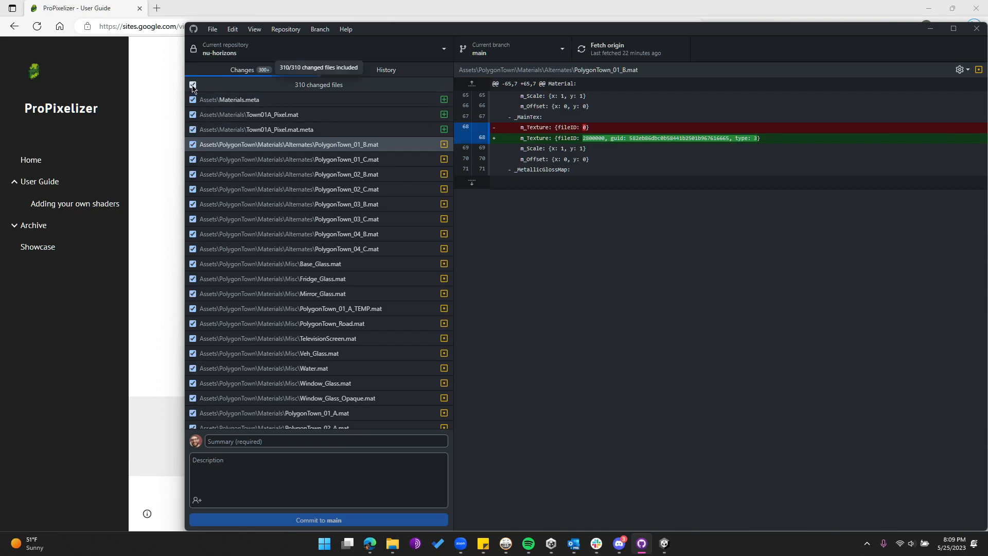
pyautogui.click(193, 85)
pyautogui.scroll(-10, 235, 249)
pyautogui.scroll(10, 234, 250)
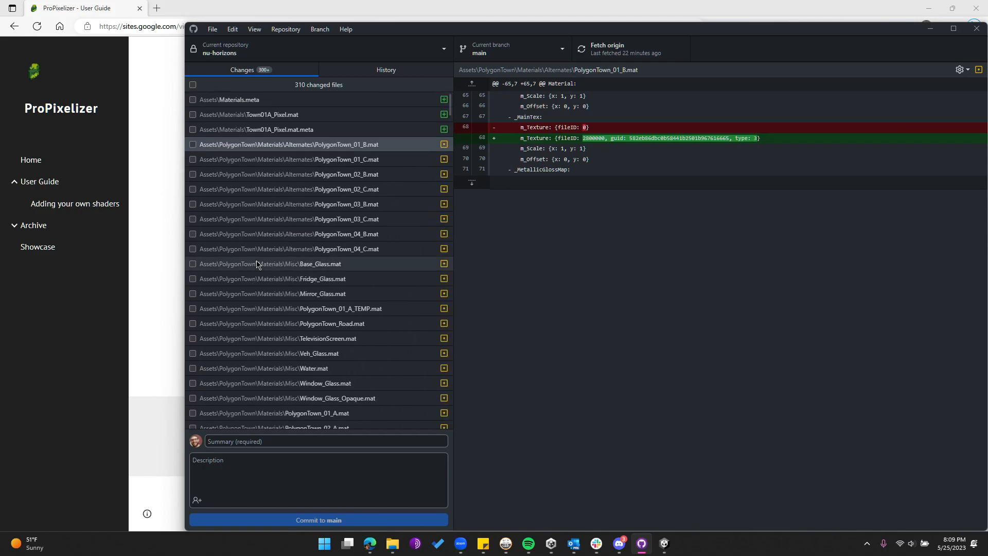
pyautogui.click(315, 118)
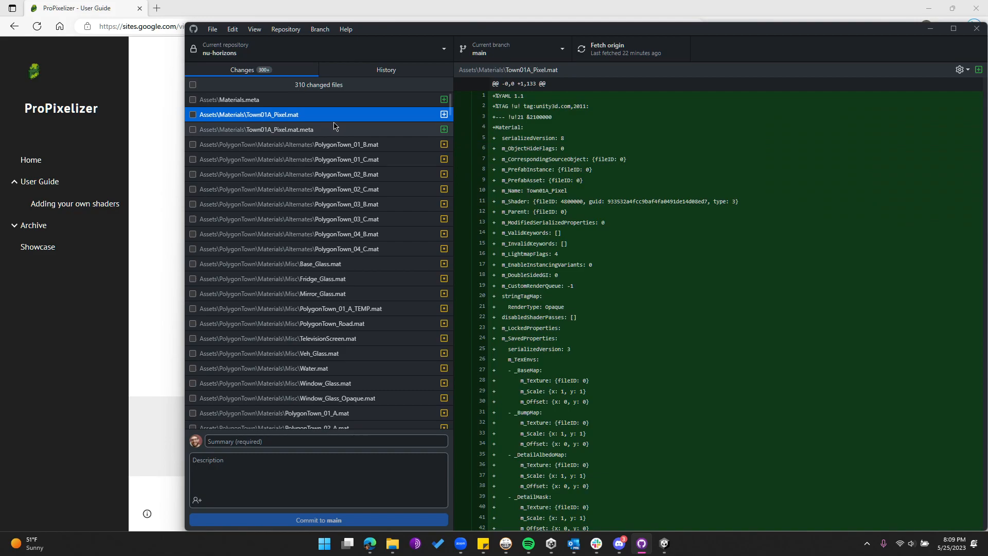
# Step: Switch back to Unity and save both the scene and the project
pyautogui.click(664, 544)
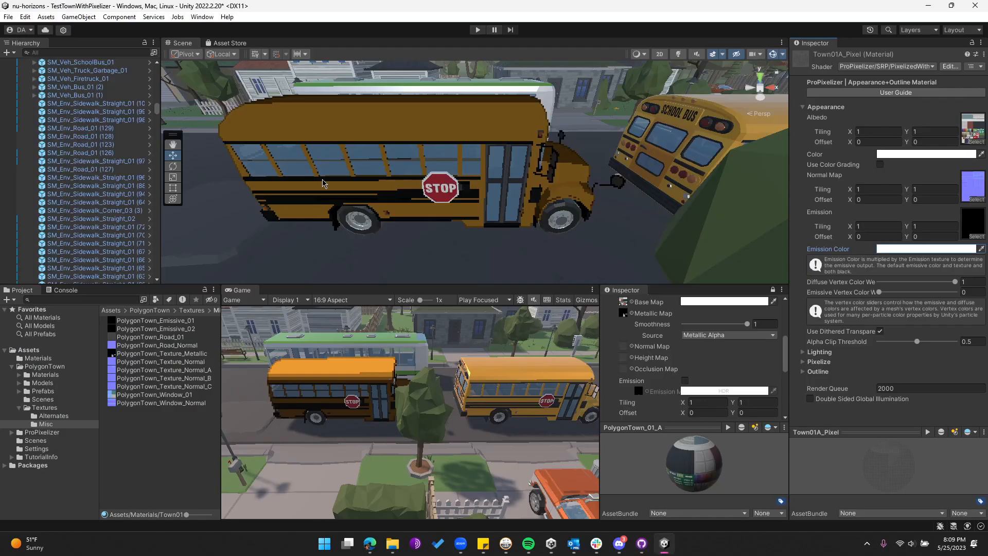
pyautogui.click(8, 17)
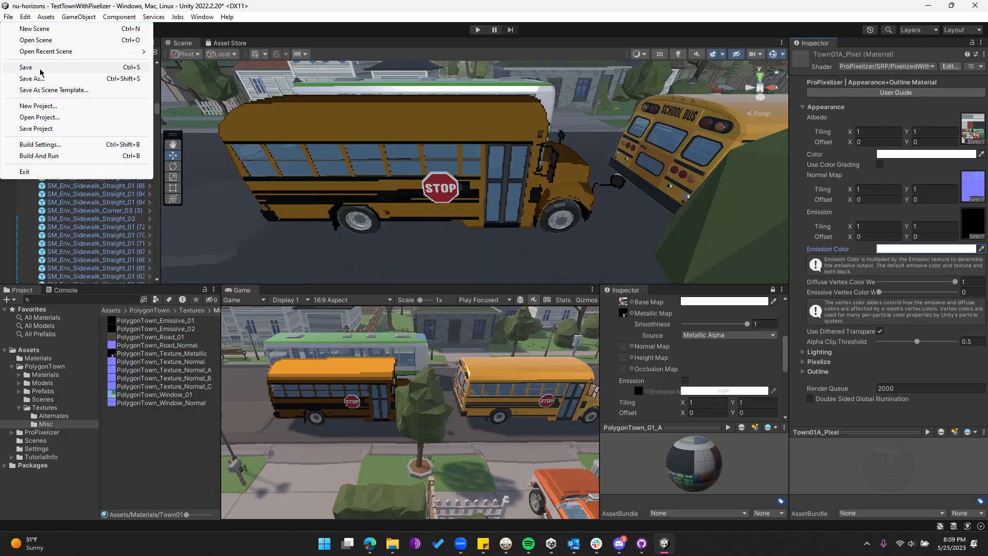
pyautogui.click(40, 73)
pyautogui.click(8, 17)
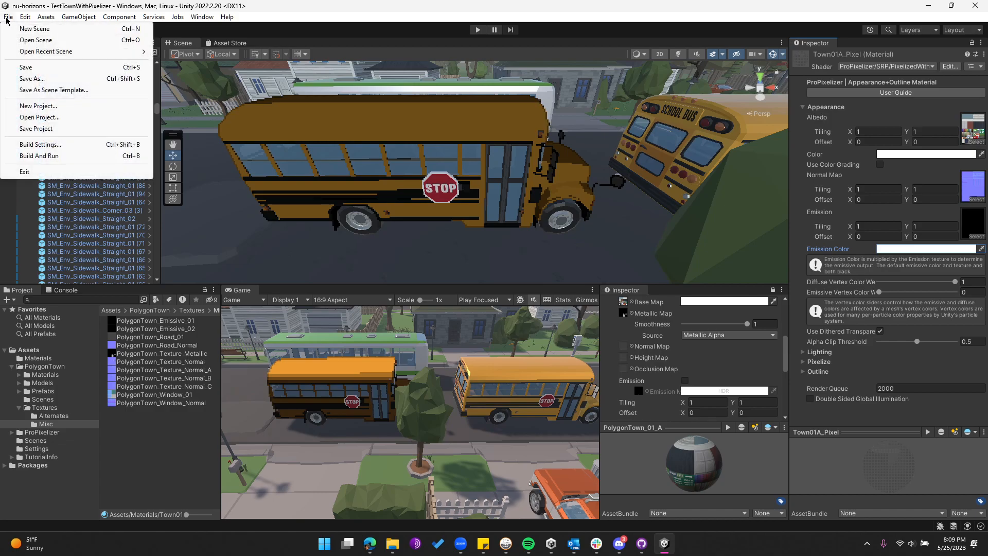
pyautogui.click(41, 129)
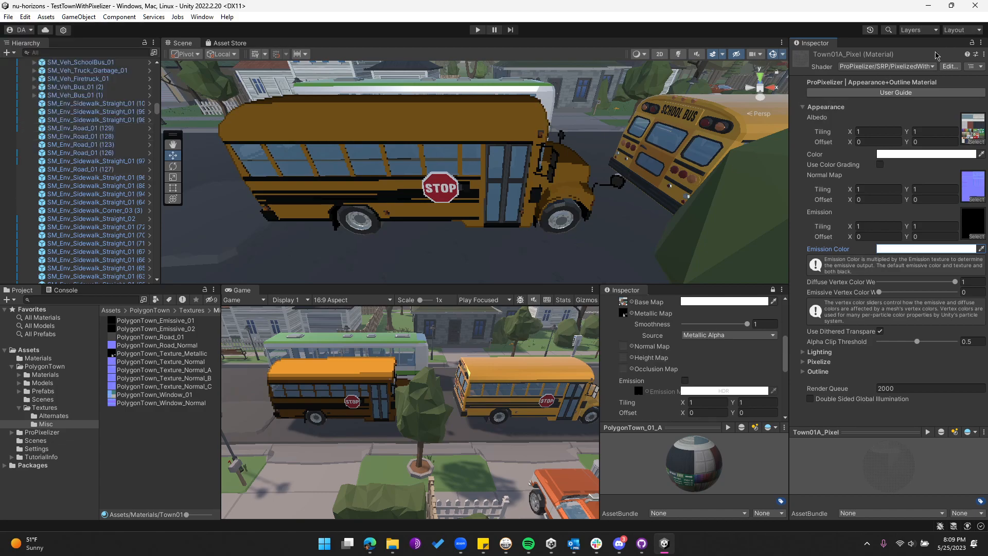
# Step: In GitHub Desktop, review and include Materials.meta, Town01A_Pixel.mat and Town01A_Pixel.mat.meta in the commit
pyautogui.click(642, 544)
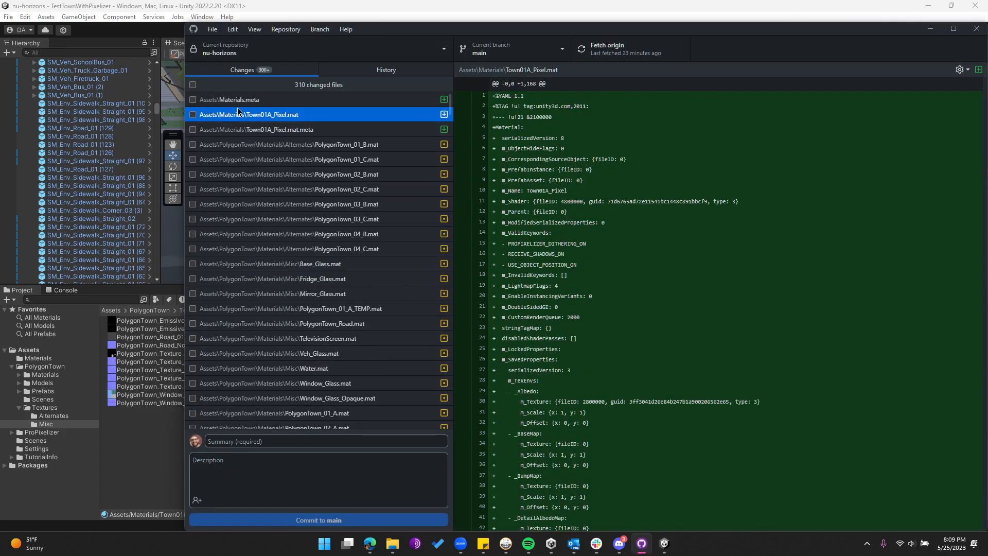
pyautogui.click(241, 101)
pyautogui.click(223, 114)
pyautogui.click(193, 101)
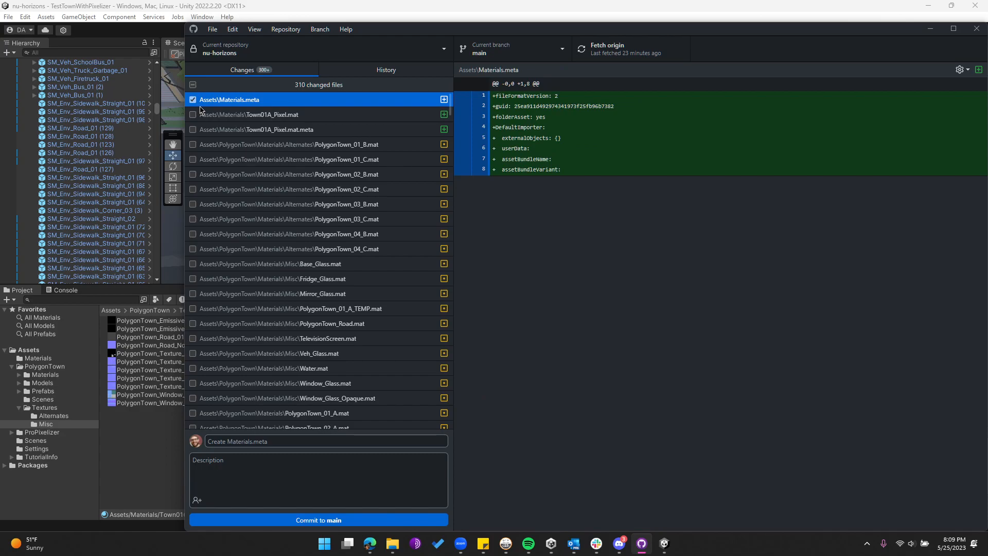
pyautogui.click(274, 117)
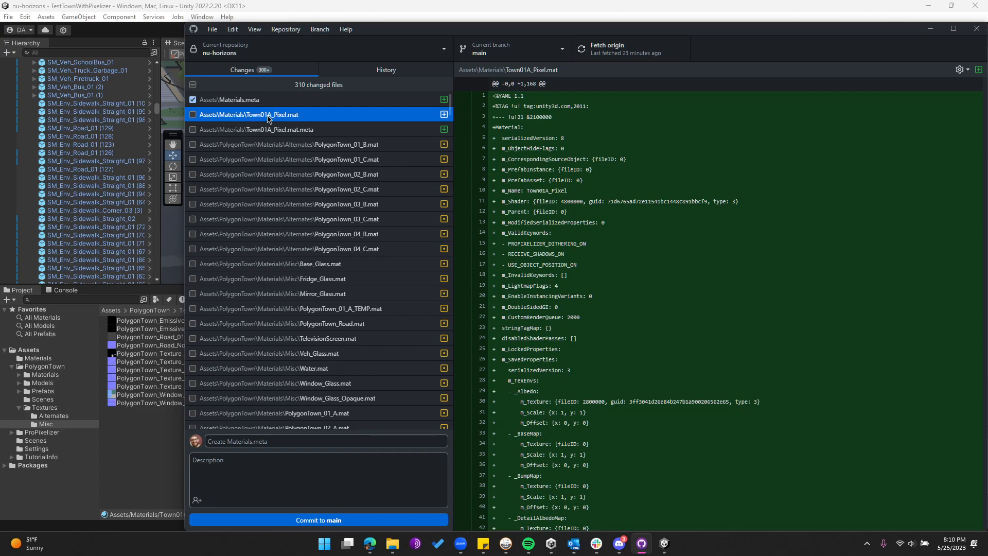
pyautogui.click(193, 115)
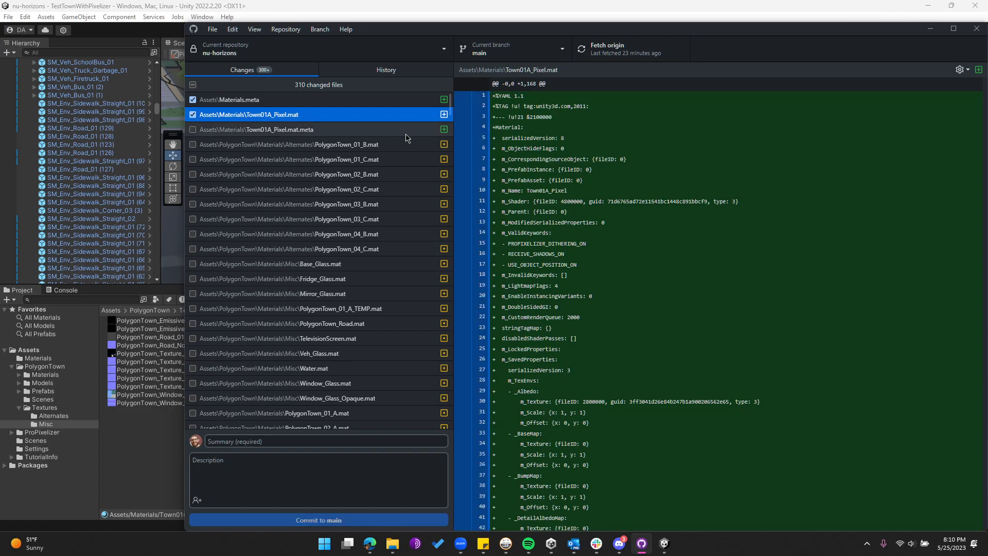
pyautogui.click(318, 133)
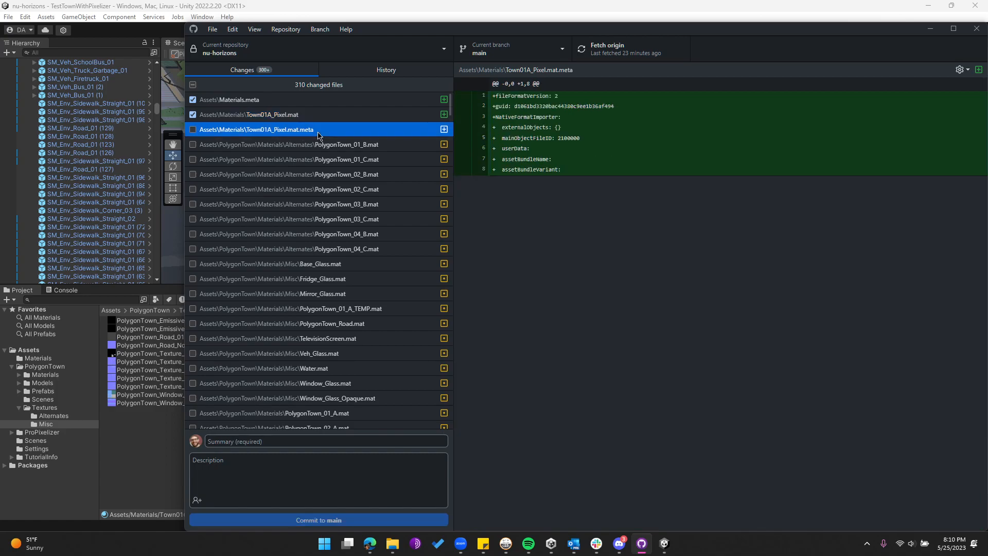
pyautogui.click(193, 130)
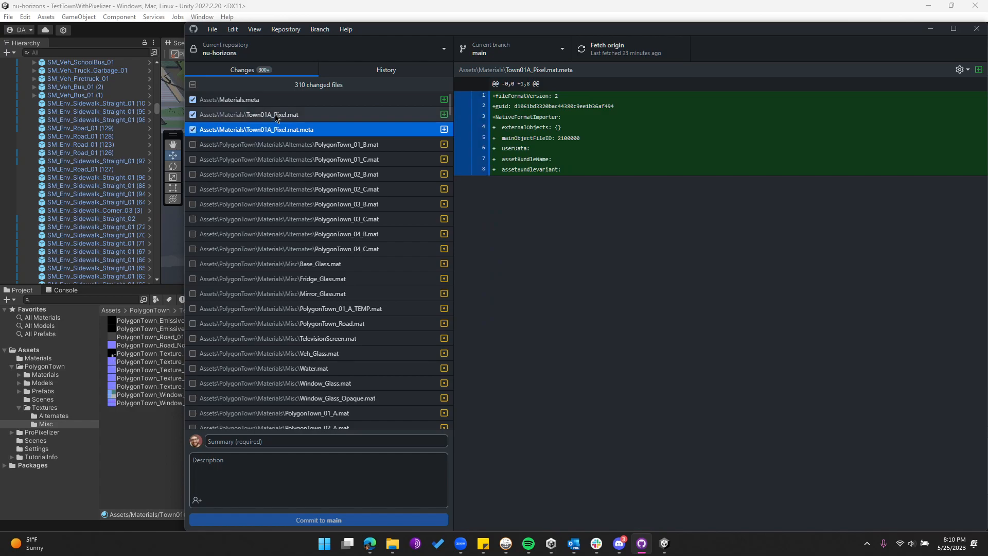
# Step: Include the scene file TestTownWithPixelizer.unity and its .meta file in the commit
pyautogui.moveTo(448, 110); pyautogui.dragTo(457, 426)
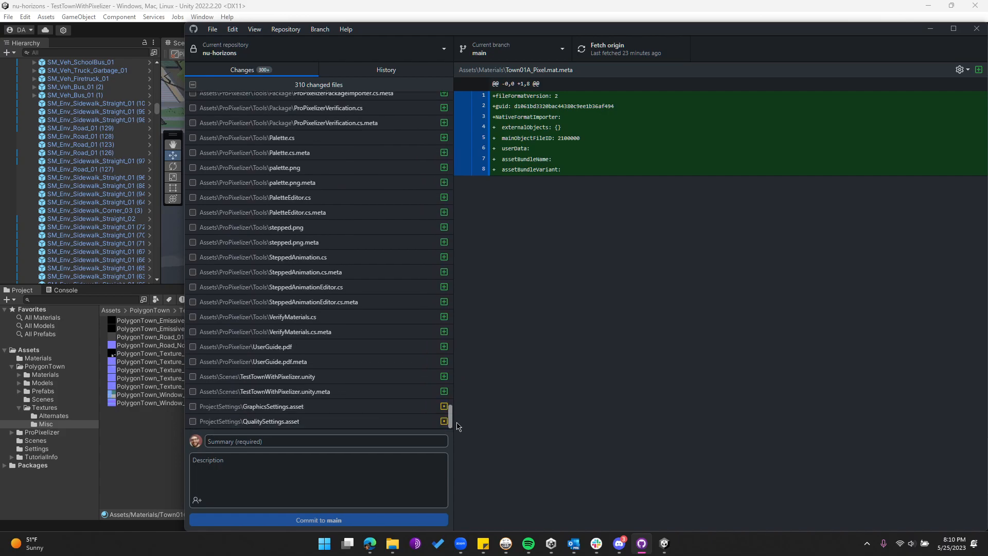
pyautogui.click(311, 382)
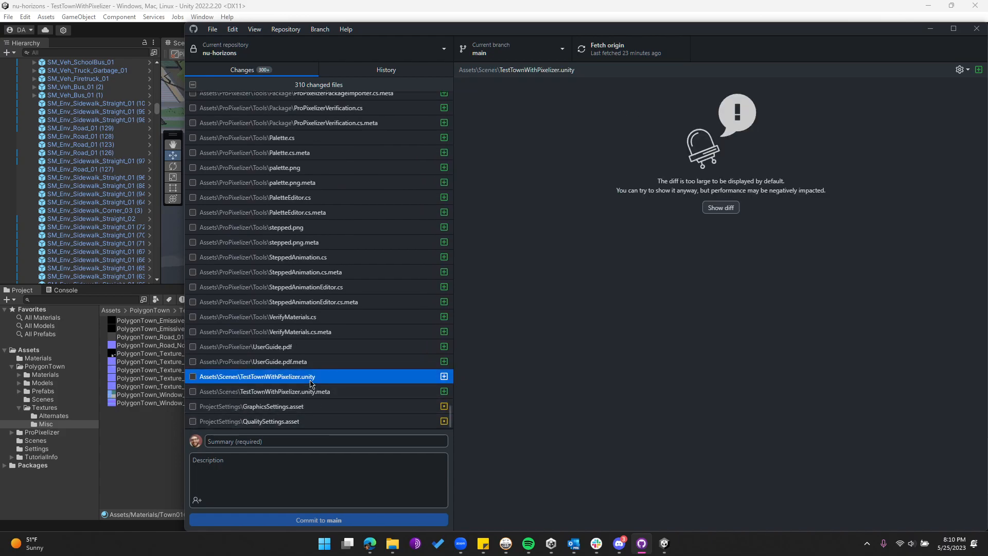
pyautogui.click(193, 391)
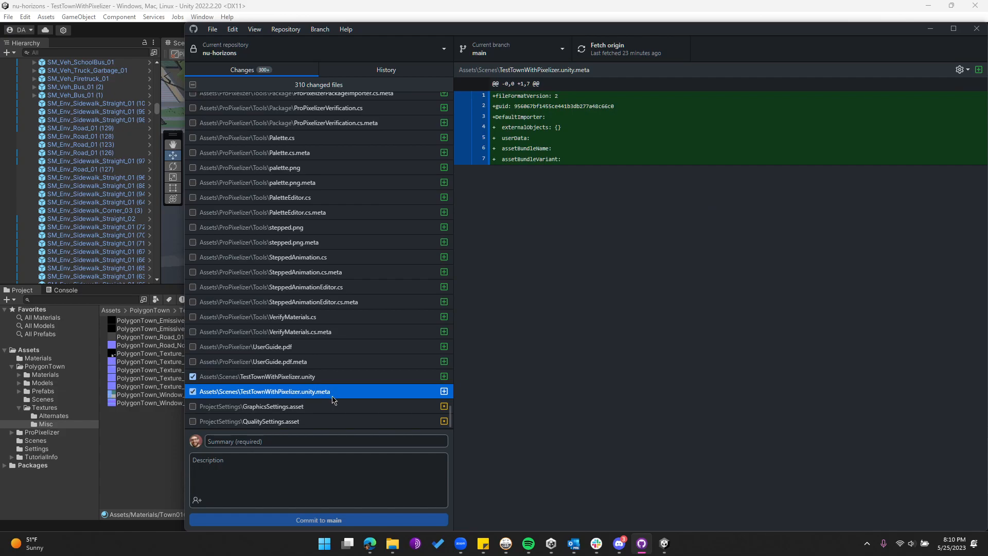
pyautogui.click(311, 378)
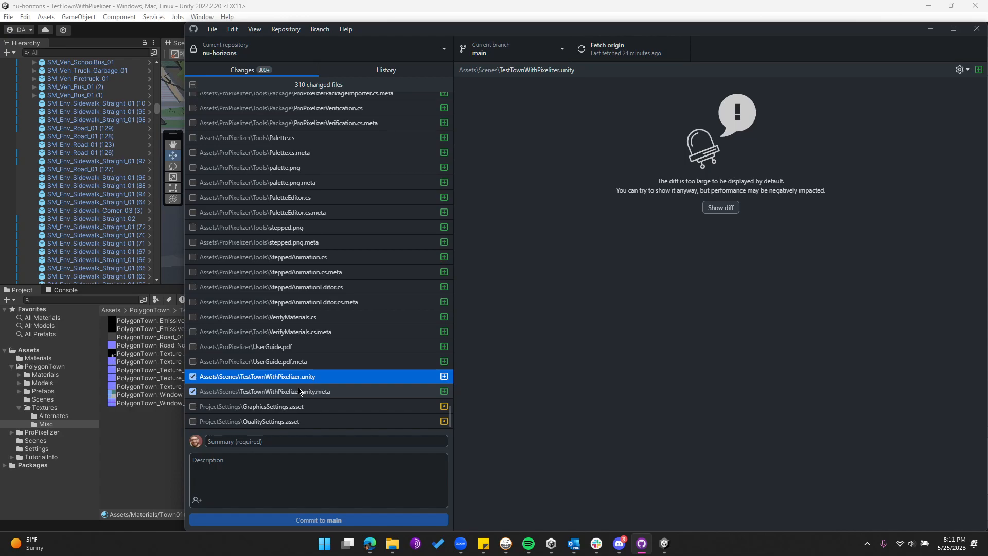
pyautogui.click(289, 8)
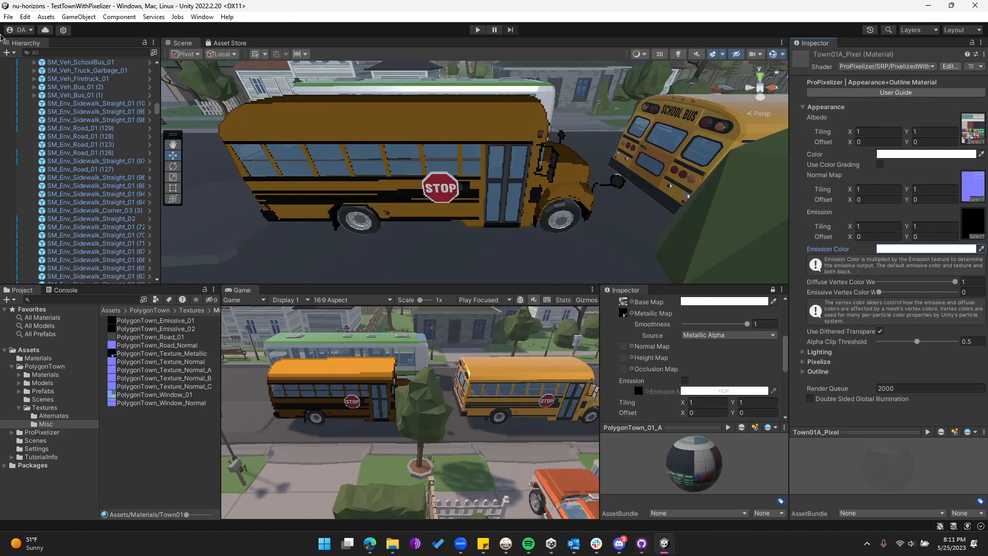
pyautogui.click(7, 17)
pyautogui.click(40, 83)
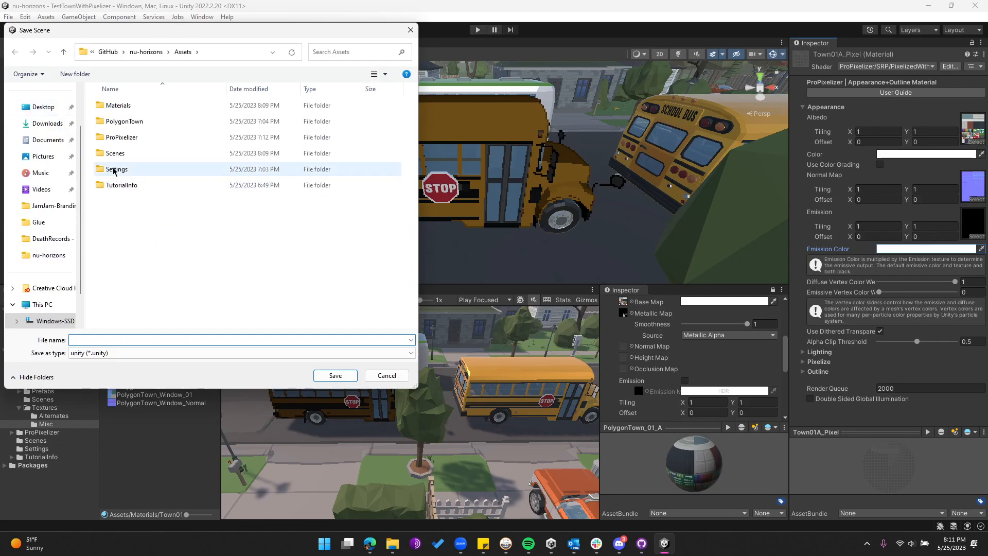
pyautogui.doubleClick(115, 153)
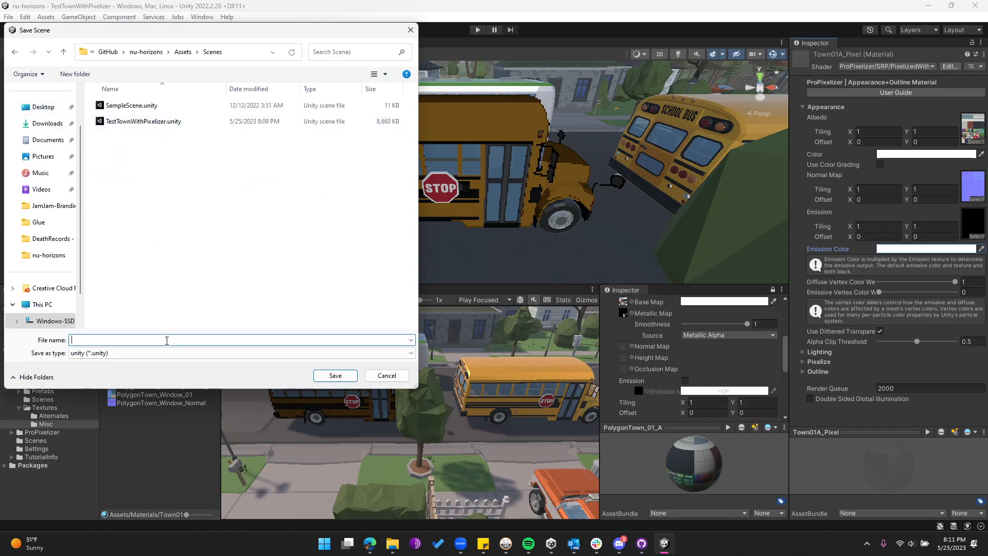
pyautogui.click(199, 123)
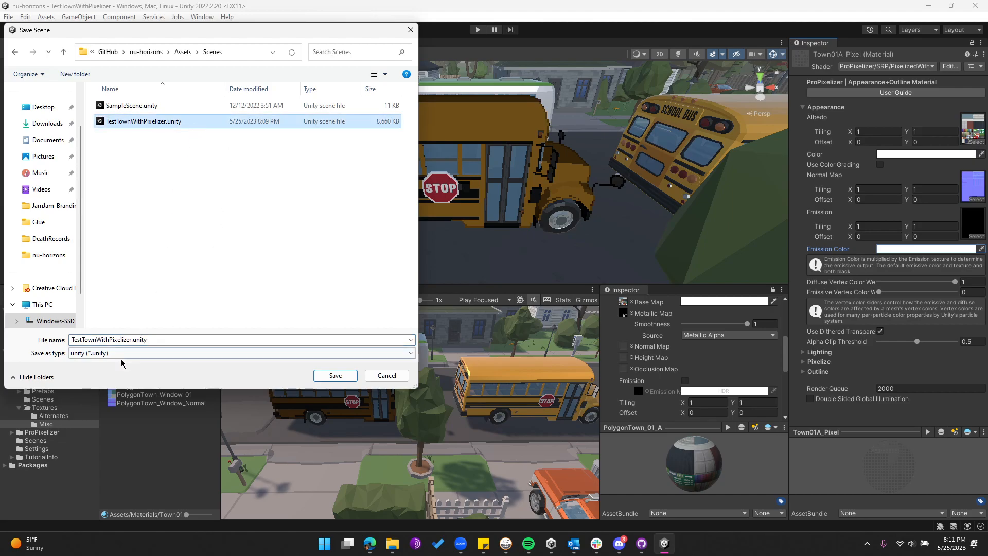
pyautogui.click(160, 340)
pyautogui.press('Left')
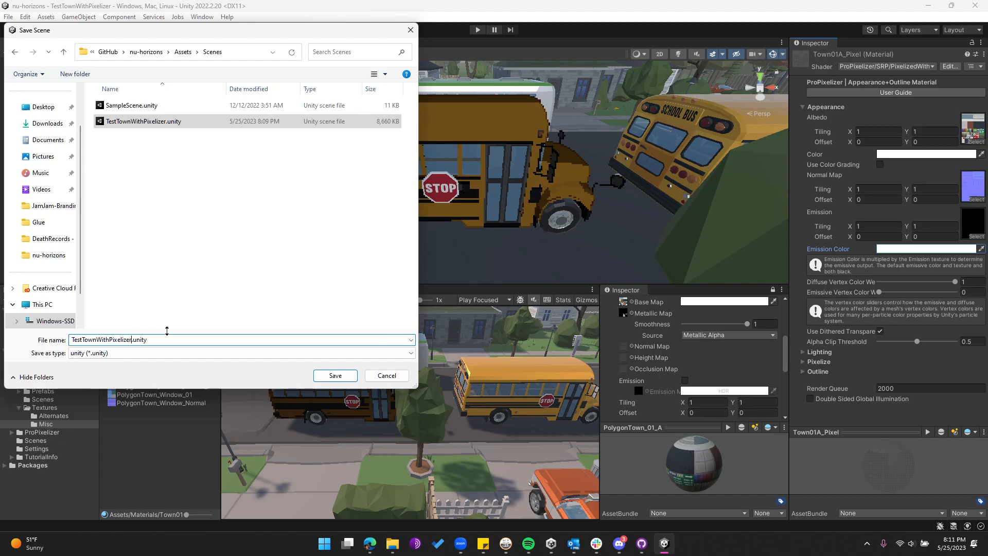
pyautogui.press('Right')
pyautogui.press('Right')
pyautogui.press('Right')
pyautogui.press('Right')
pyautogui.write('_')
pyautogui.write('Manual')
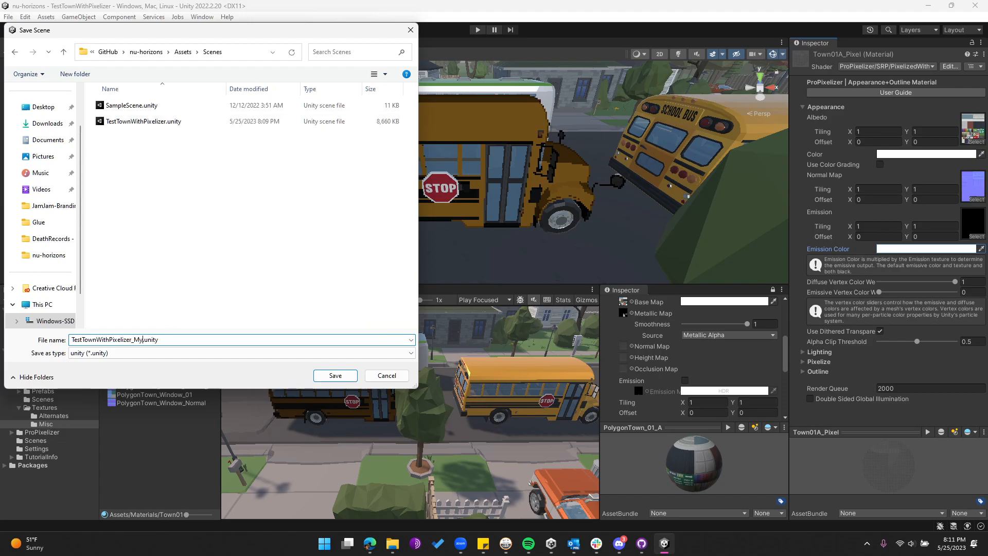
pyautogui.press('BackSpace')
pyautogui.press('BackSpace')
pyautogui.press('BackSpace')
pyautogui.press('BackSpace')
pyautogui.press('BackSpace')
pyautogui.press('BackSpace')
pyautogui.write('David')
pyautogui.click(402, 379)
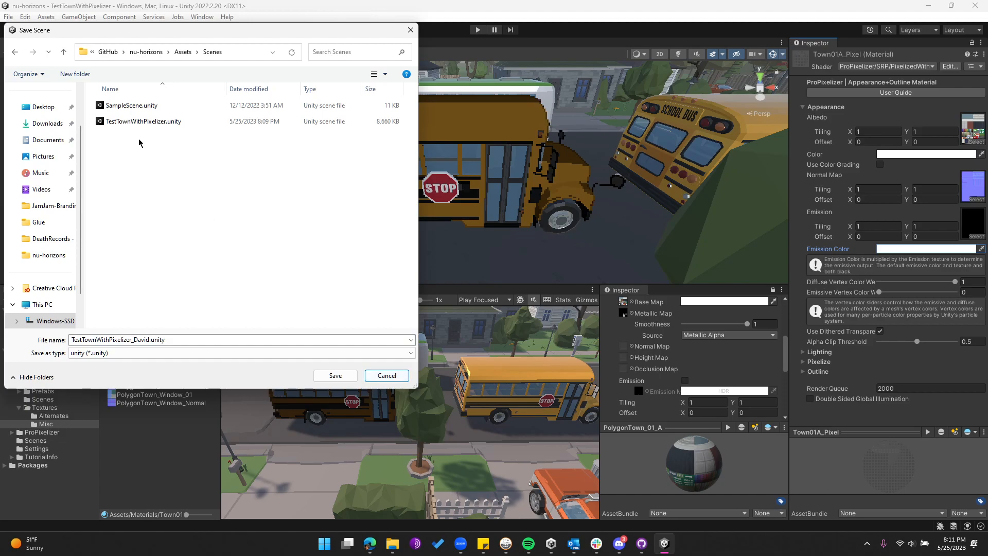
pyautogui.click(386, 377)
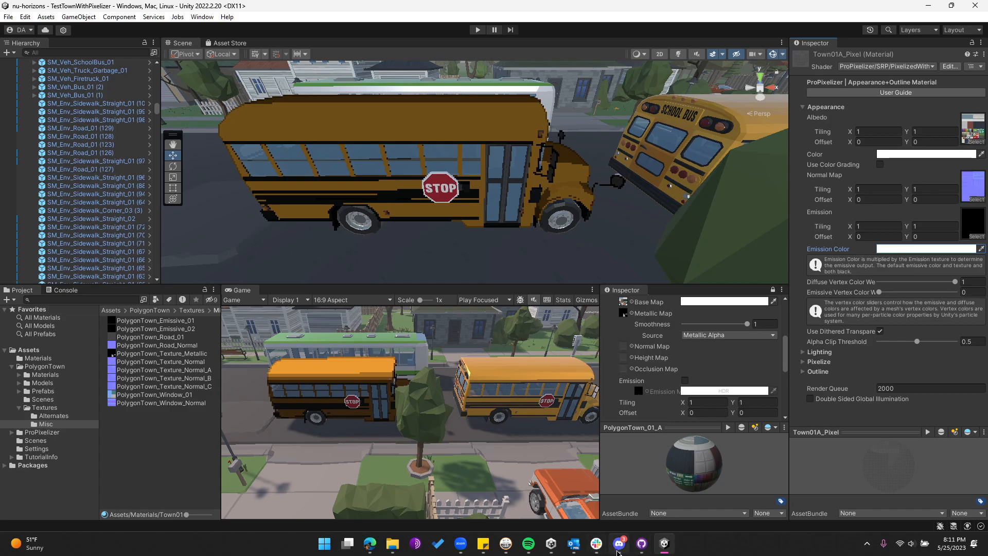
# Step: Switch to GitHub Desktop and enter the commit summary "added town01 pixel material"
pyautogui.click(641, 544)
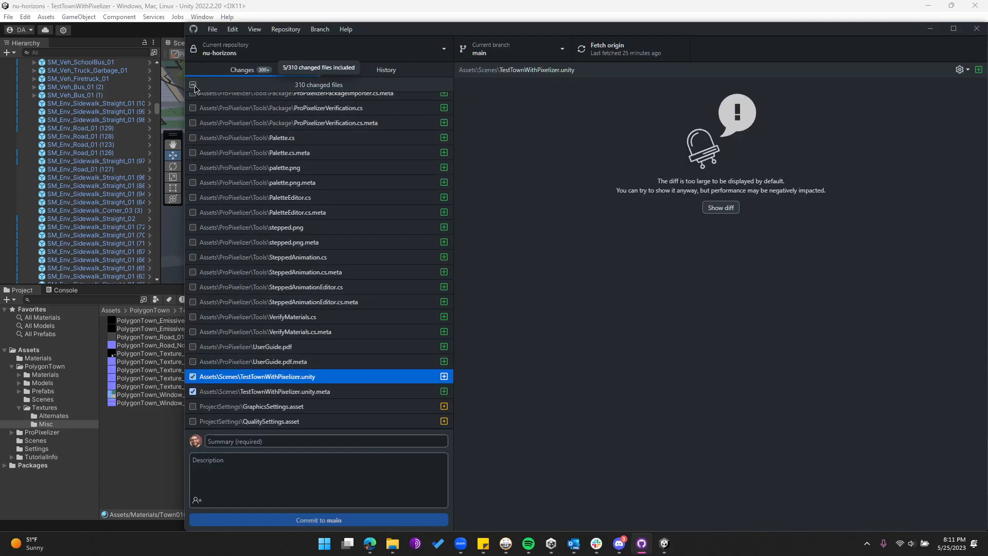
pyautogui.click(269, 440)
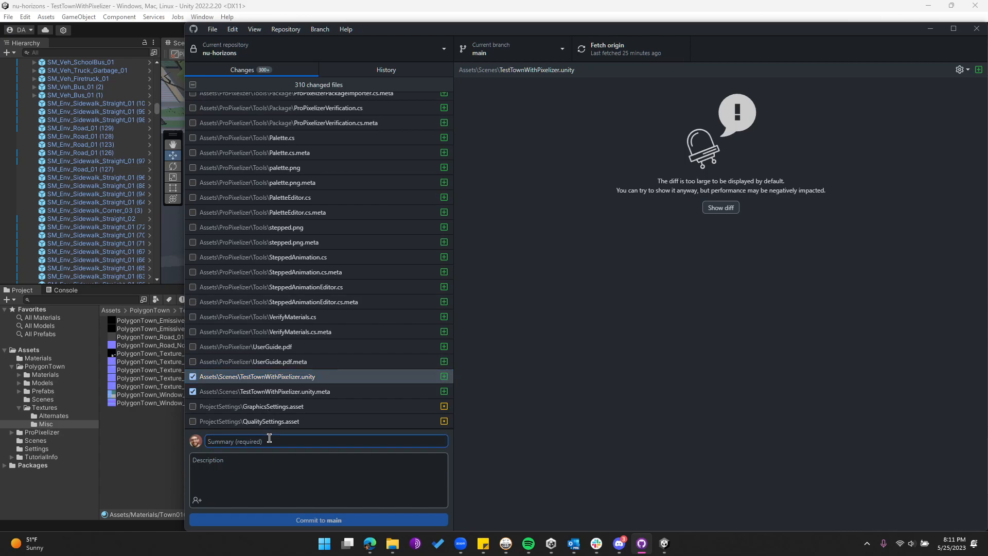
pyautogui.write('added town01 pixel material')
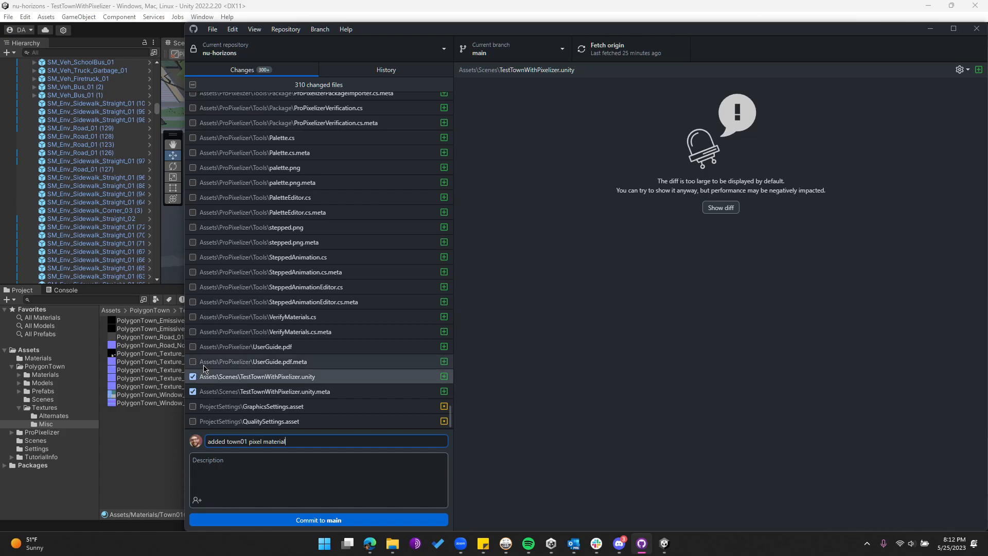
# Step: Include all changed files of the nu-horizons repository in the commit and look through the file list
pyautogui.scroll(10, 289, 368)
pyautogui.scroll(6, 308, 366)
pyautogui.scroll(8, 311, 366)
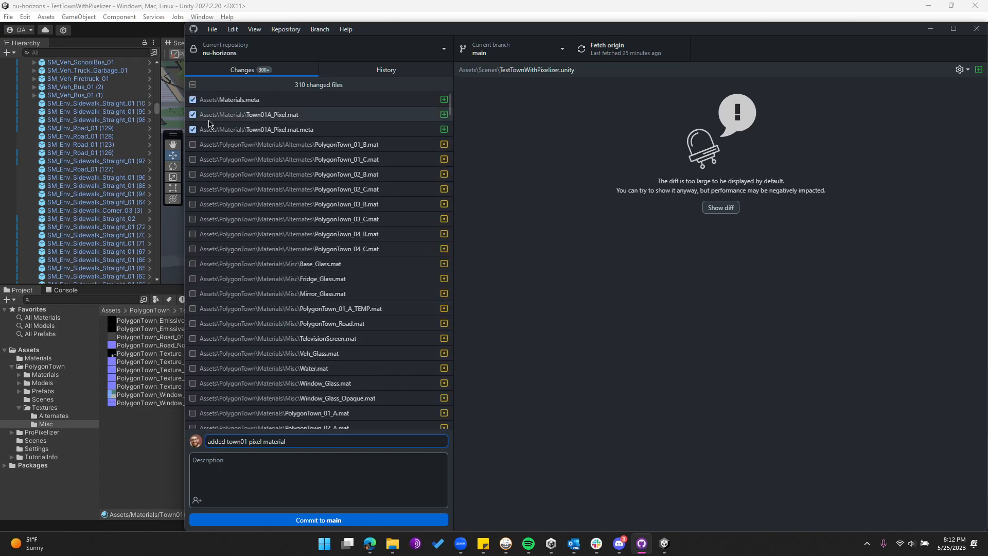
pyautogui.click(193, 85)
pyautogui.click(193, 85)
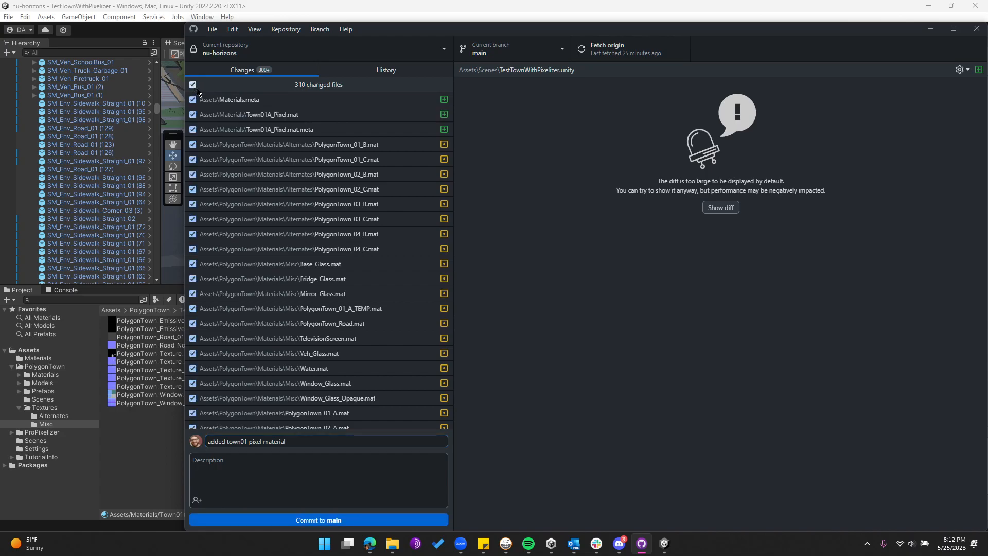
pyautogui.scroll(-5, 314, 268)
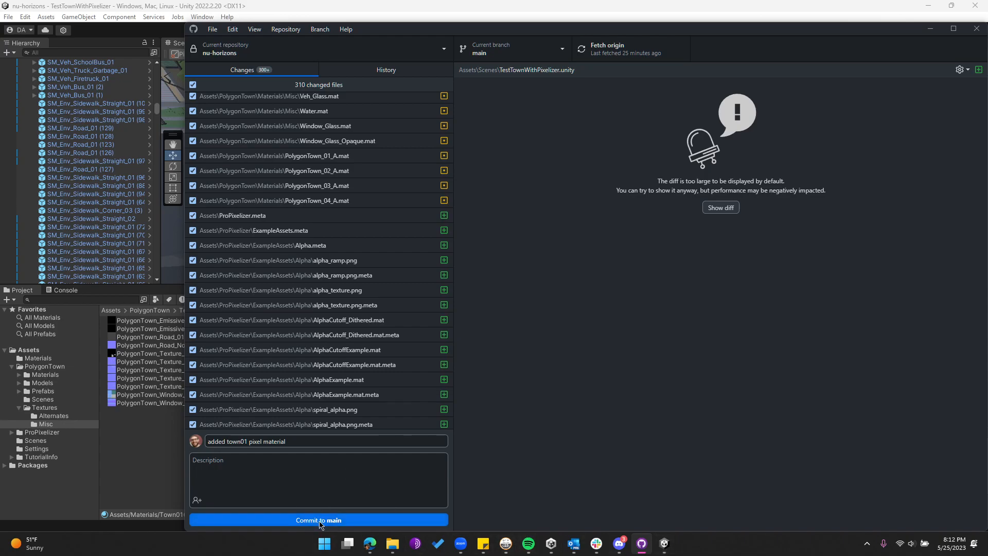
# Step: Commit all changes to main with the summary "add pixelizer asset pack AND town01 pixel material" and push the commit to origin
pyautogui.click(230, 440)
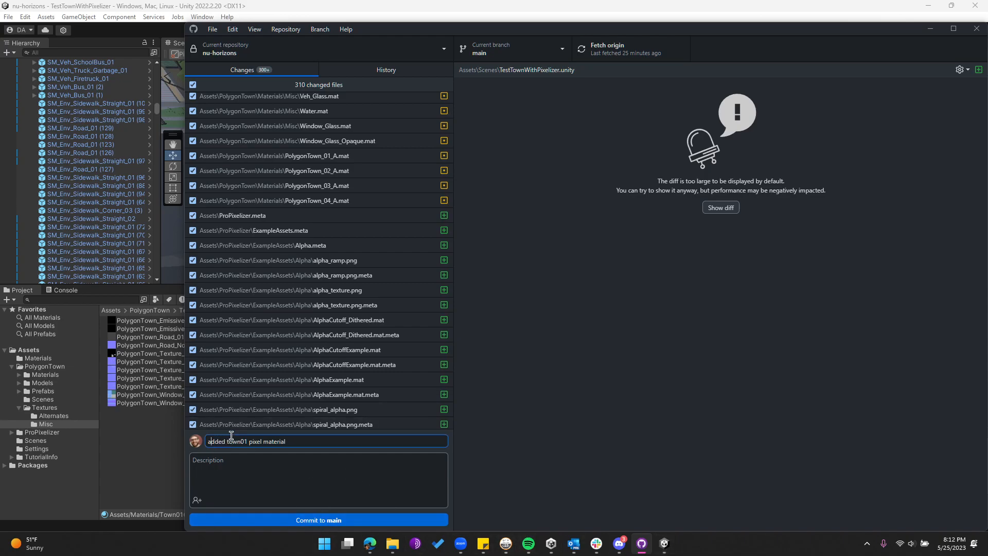
pyautogui.write('a')
pyautogui.press('BackSpace')
pyautogui.press('Right')
pyautogui.press('Right')
pyautogui.press('BackSpace')
pyautogui.press('BackSpace')
pyautogui.write('pixelizer asset pack AND')
pyautogui.click(354, 521)
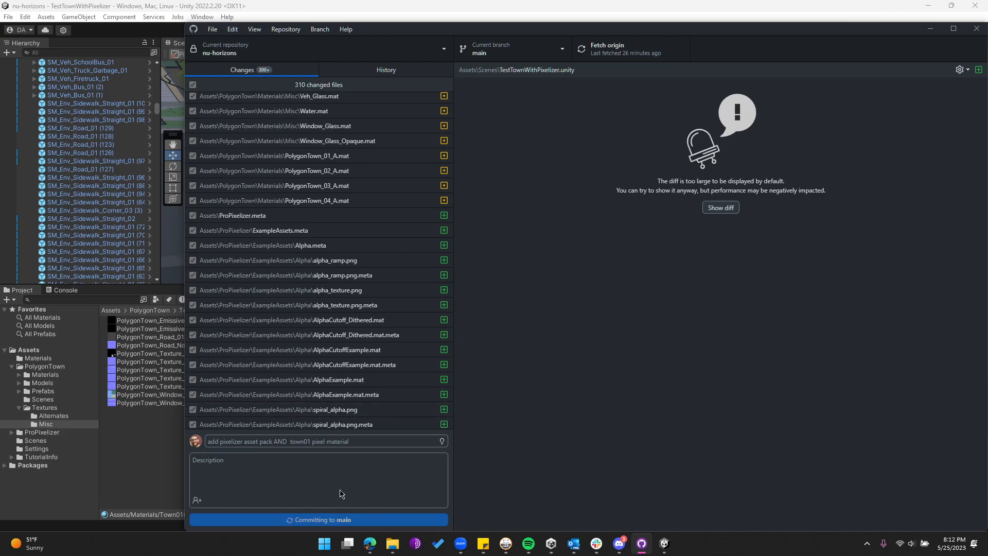
pyautogui.click(632, 52)
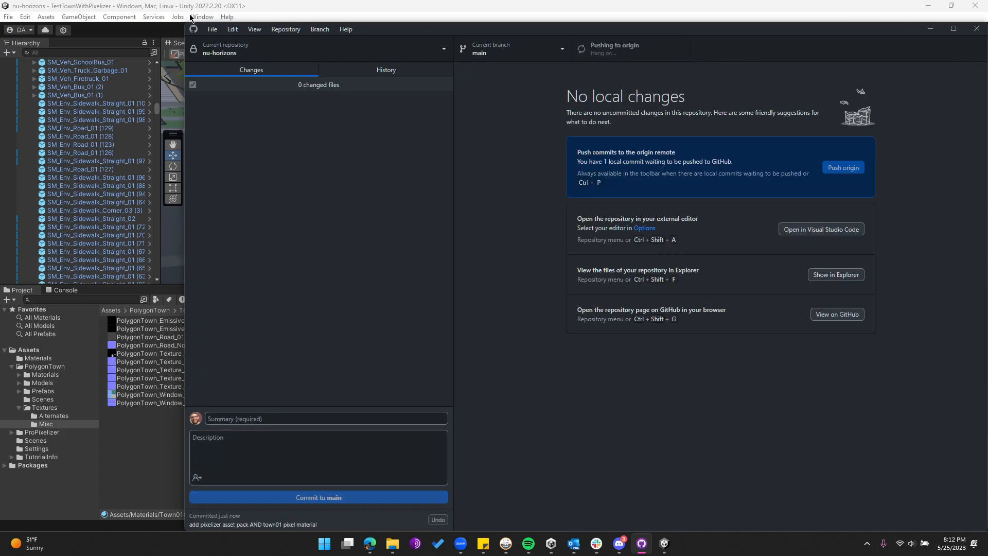
# Step: Switch to Unity, select a road tile beside the buses and open its PolygonTown_Road material
pyautogui.click(235, 7)
pyautogui.keyDown('alt'); pyautogui.moveTo(444, 171); pyautogui.dragTo(484, 229); pyautogui.keyUp('alt')
pyautogui.click(431, 202)
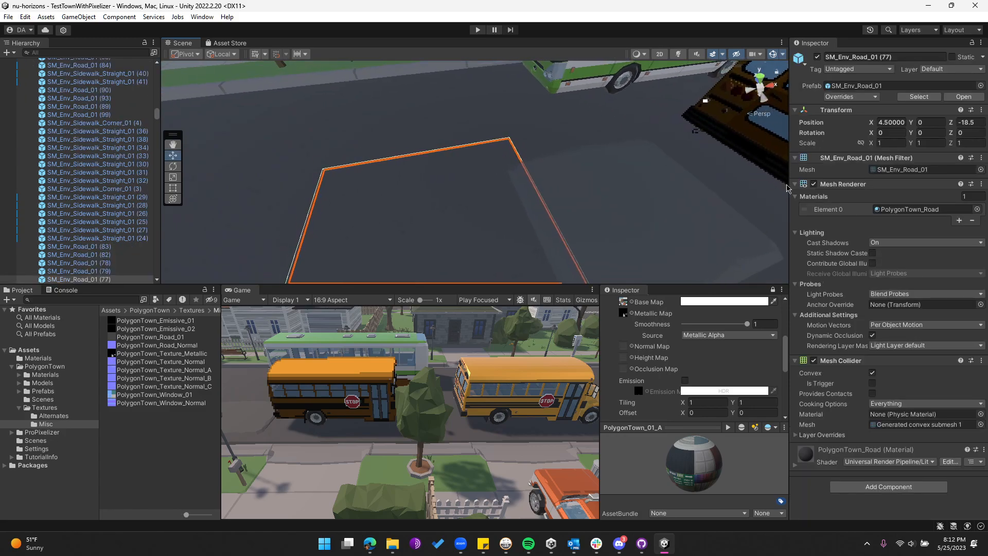
pyautogui.click(918, 211)
pyautogui.doubleClick(918, 211)
pyautogui.click(916, 207)
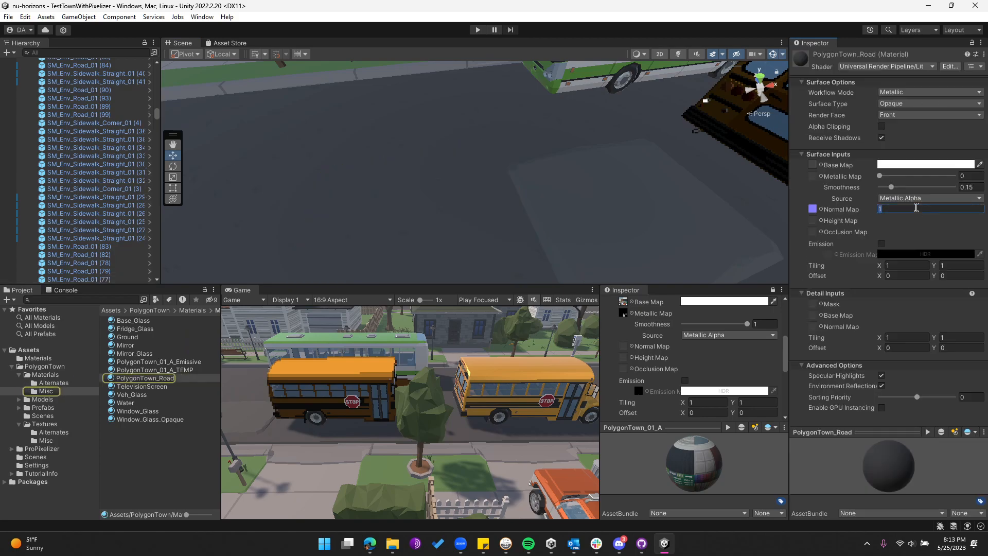
# Step: Show the PolygonTown_Road material in the second Inspector and lock that Inspector to it as a reference
pyautogui.click(155, 378)
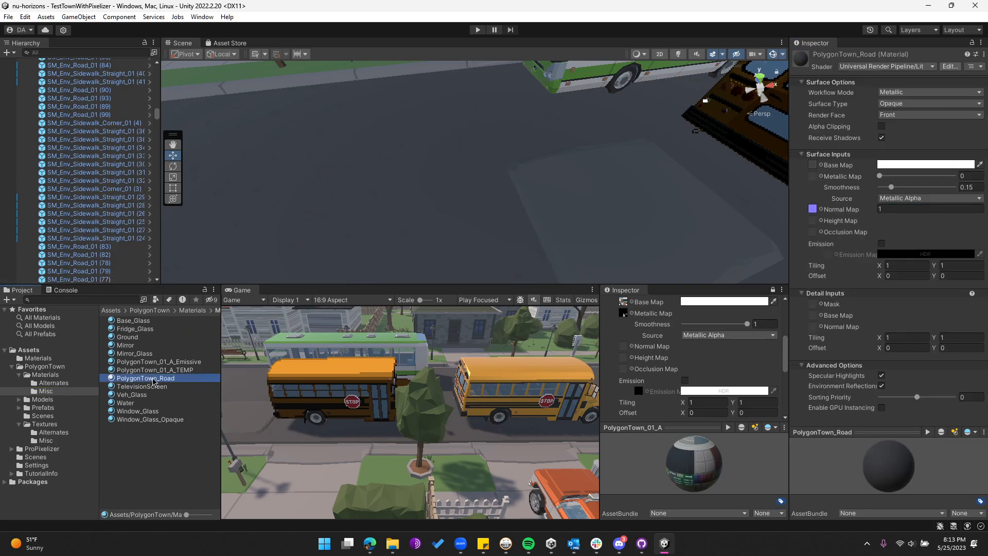
pyautogui.click(772, 290)
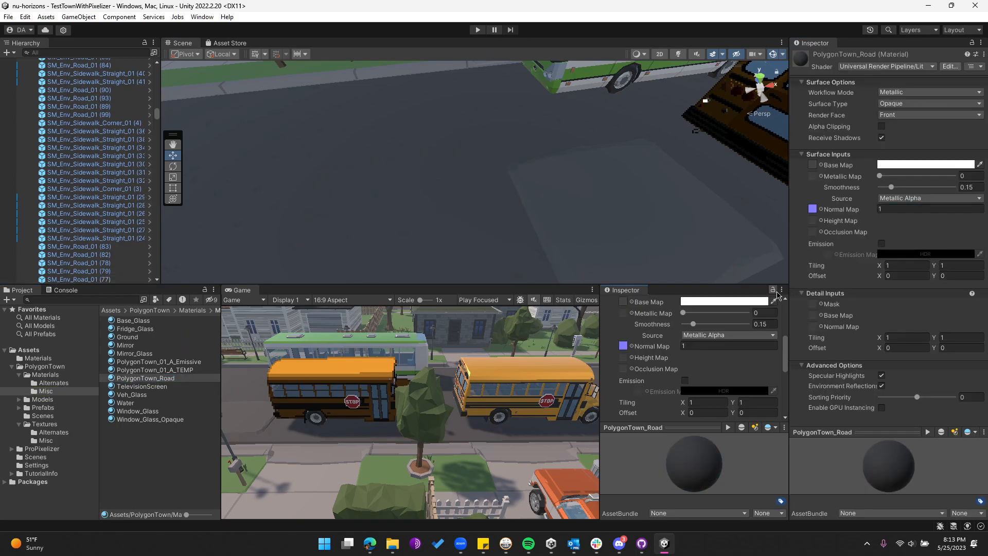
pyautogui.click(178, 379)
pyautogui.scroll(5, 719, 329)
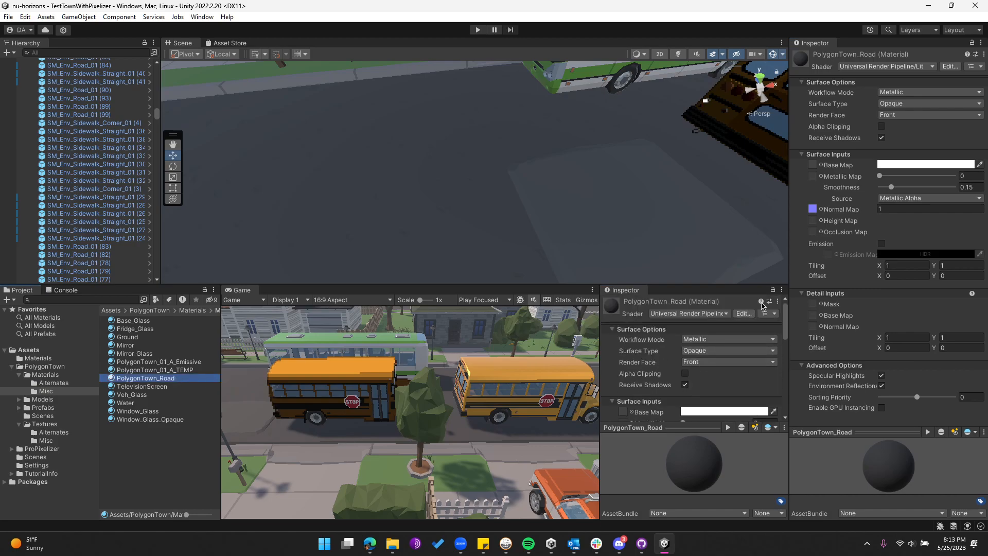
pyautogui.click(772, 290)
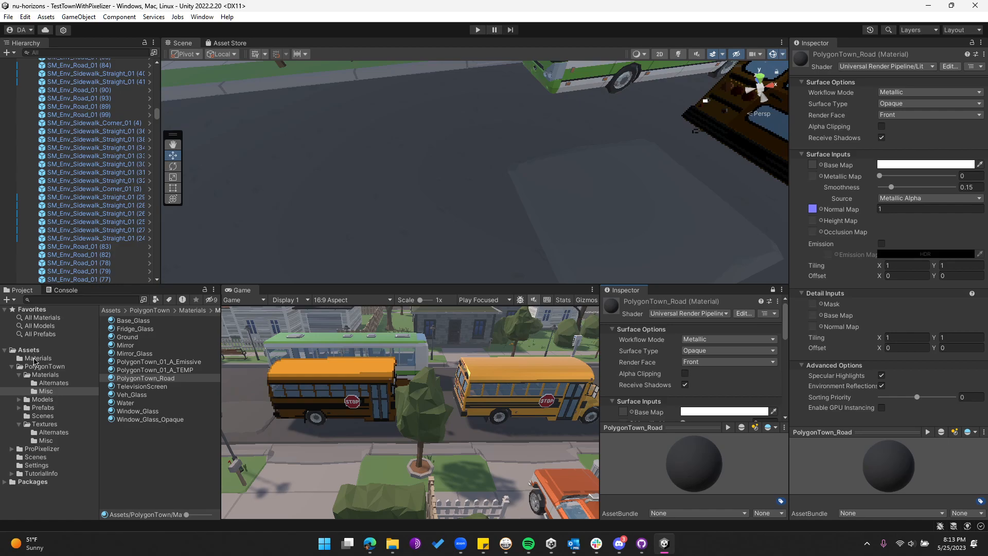
# Step: Create a new material named Road_Pixel in the Assets/Materials folder
pyautogui.click(34, 360)
pyautogui.rightClick(143, 355)
pyautogui.moveTo(185, 66)
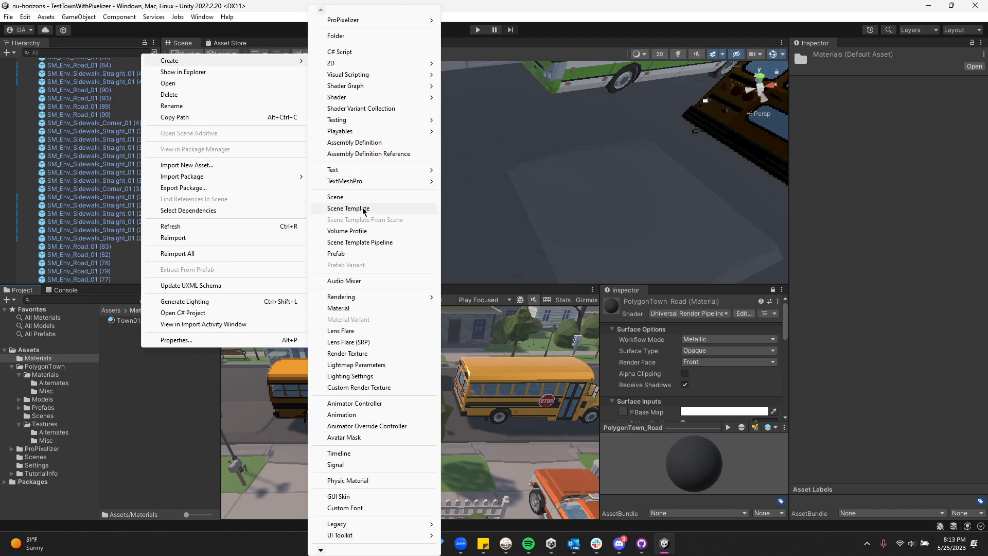
pyautogui.click(348, 307)
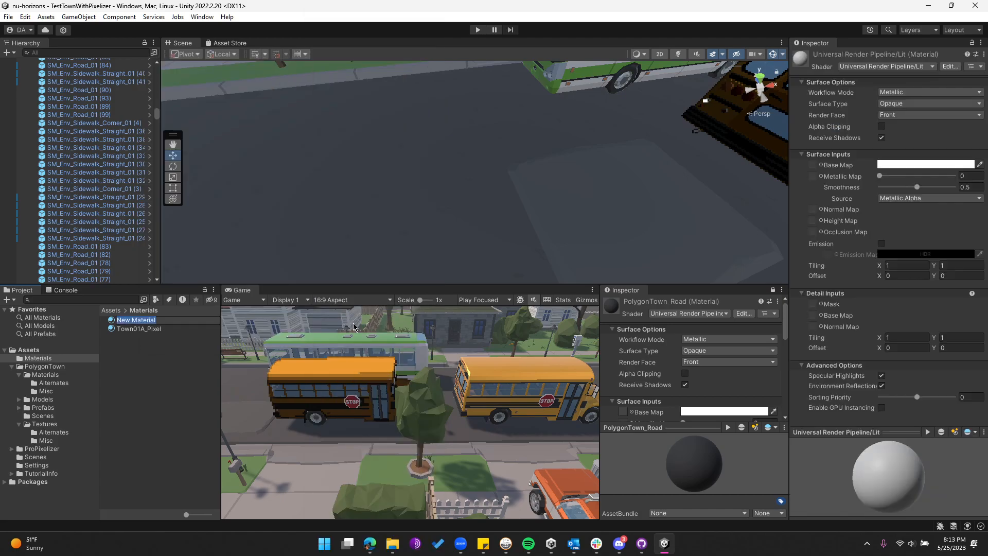
pyautogui.write('Road_Pixel')
pyautogui.press('Return')
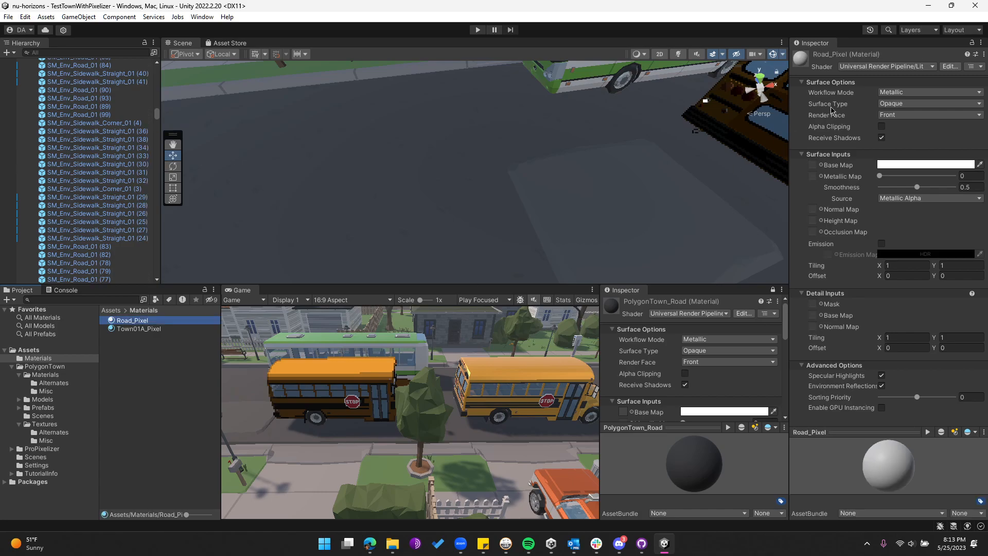
# Step: Set the Road_Pixel shader to ProPixelizer/SRP/PixelizedWithOutline and expand its Appearance settings
pyautogui.click(905, 67)
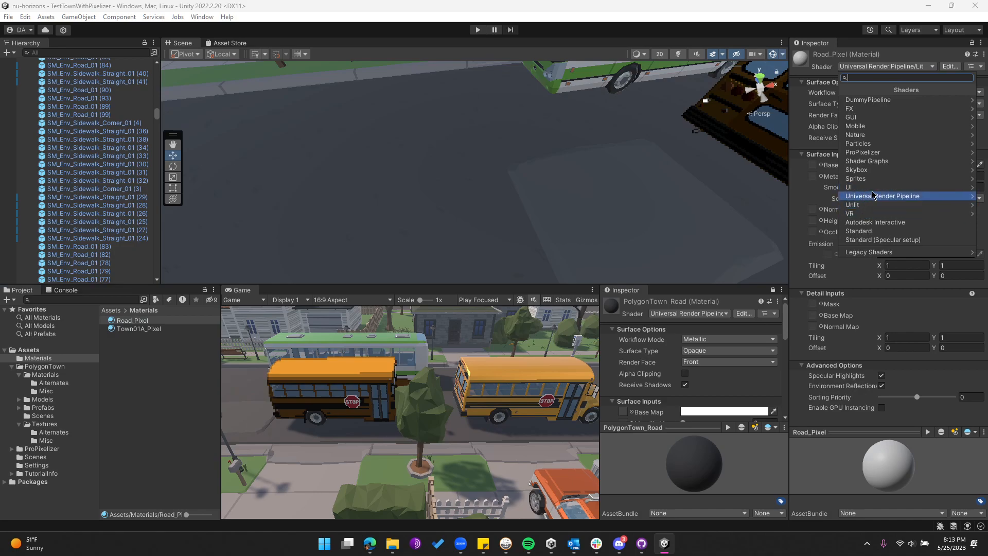
pyautogui.click(873, 153)
pyautogui.click(865, 117)
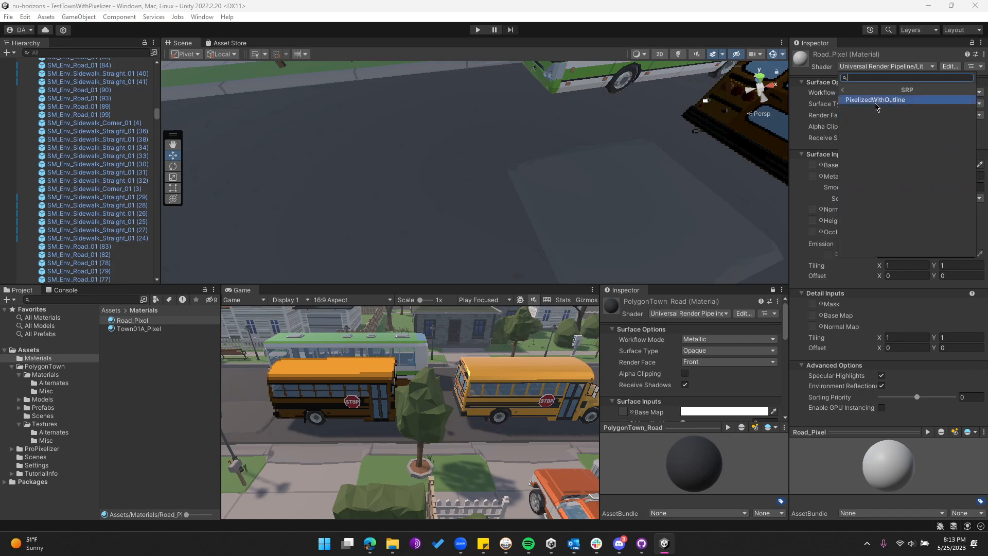
pyautogui.click(876, 101)
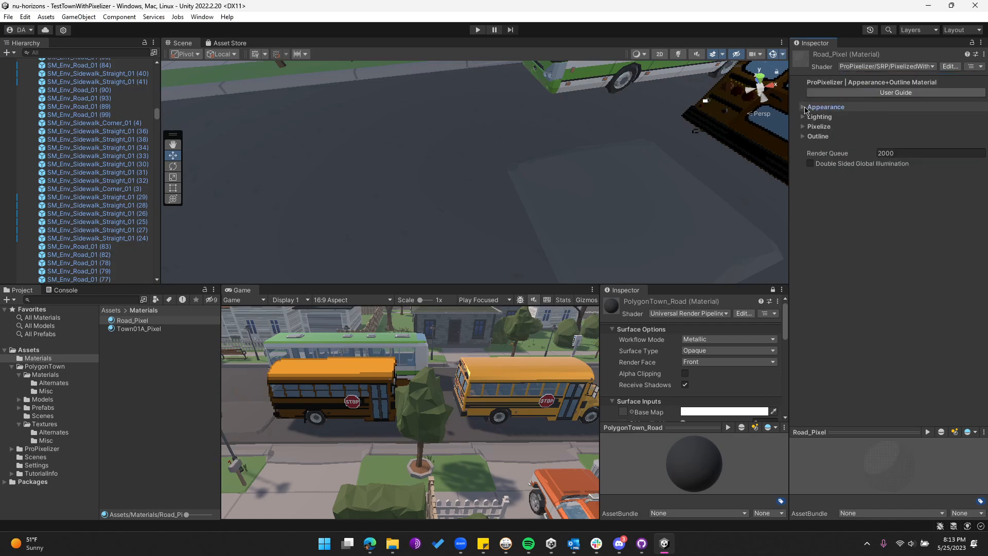
pyautogui.click(803, 107)
pyautogui.scroll(-3, 715, 363)
pyautogui.scroll(-3, 715, 363)
pyautogui.scroll(6, 715, 362)
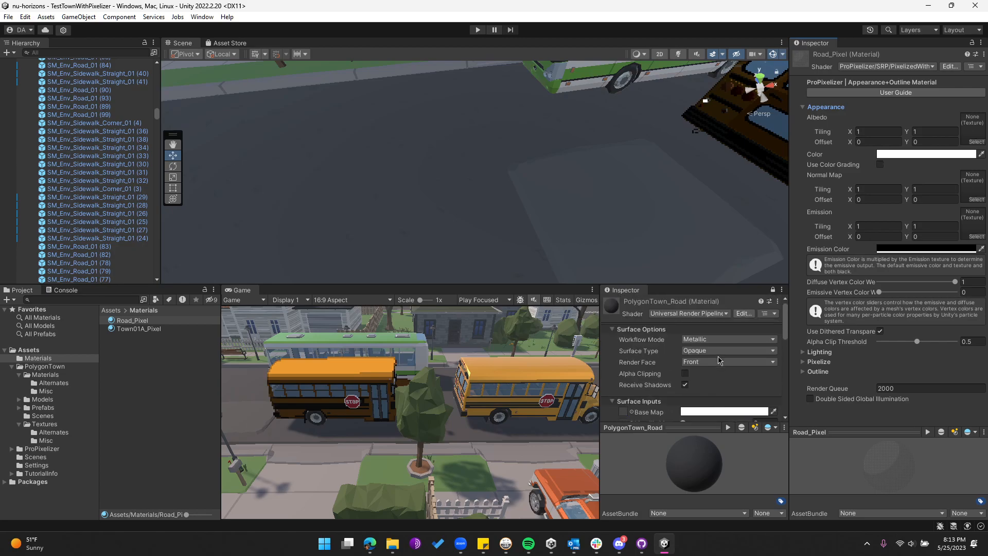
# Step: Assign PolygonTown_Road_01 as the Albedo texture and PolygonTown_Road_Normal as the Normal Map of Road_Pixel
pyautogui.scroll(-2, 713, 356)
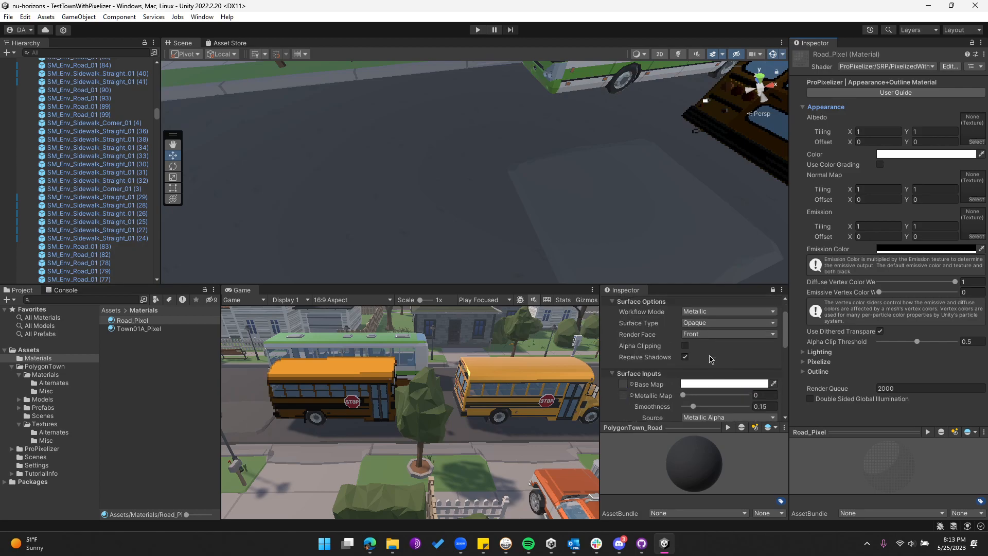
pyautogui.scroll(-2, 713, 363)
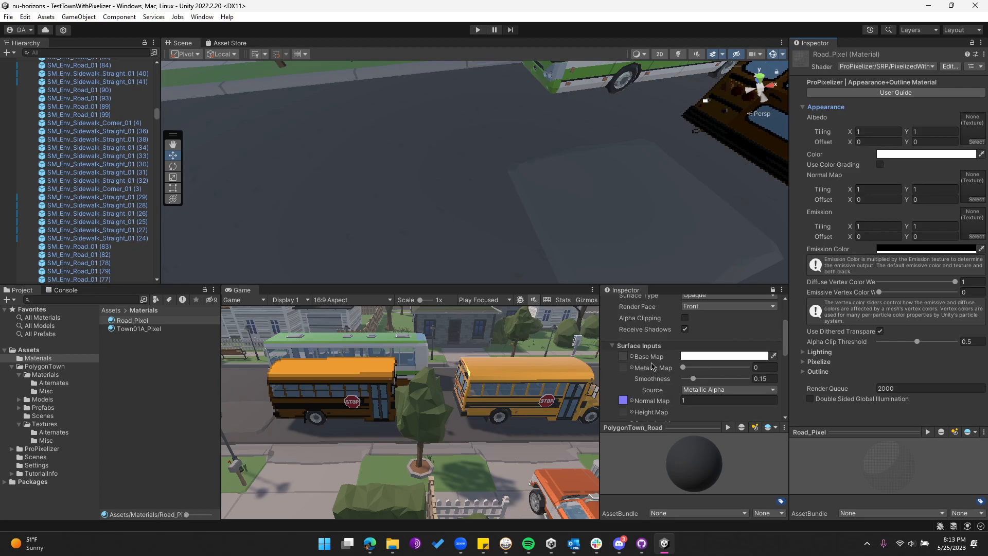
pyautogui.click(624, 358)
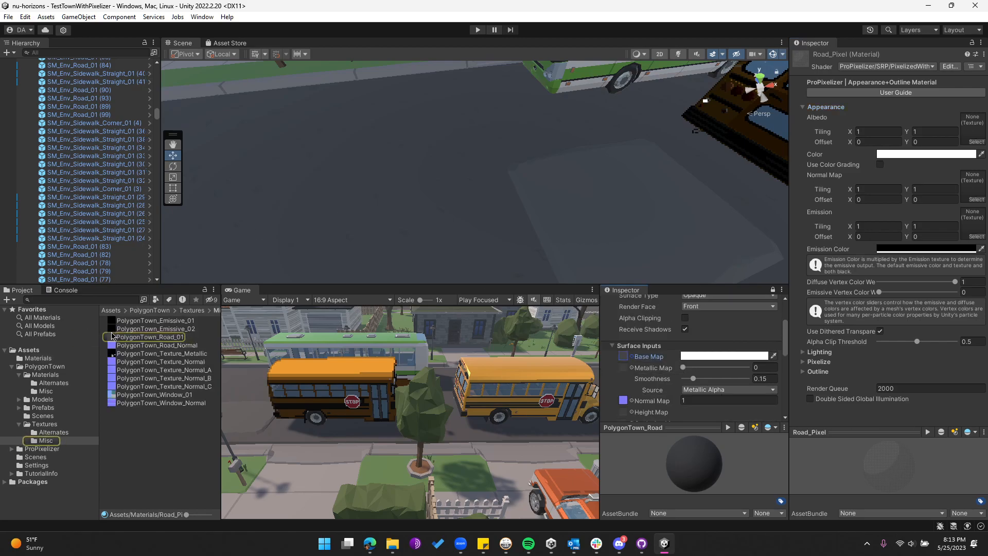
pyautogui.moveTo(983, 339); pyautogui.dragTo(973, 129)
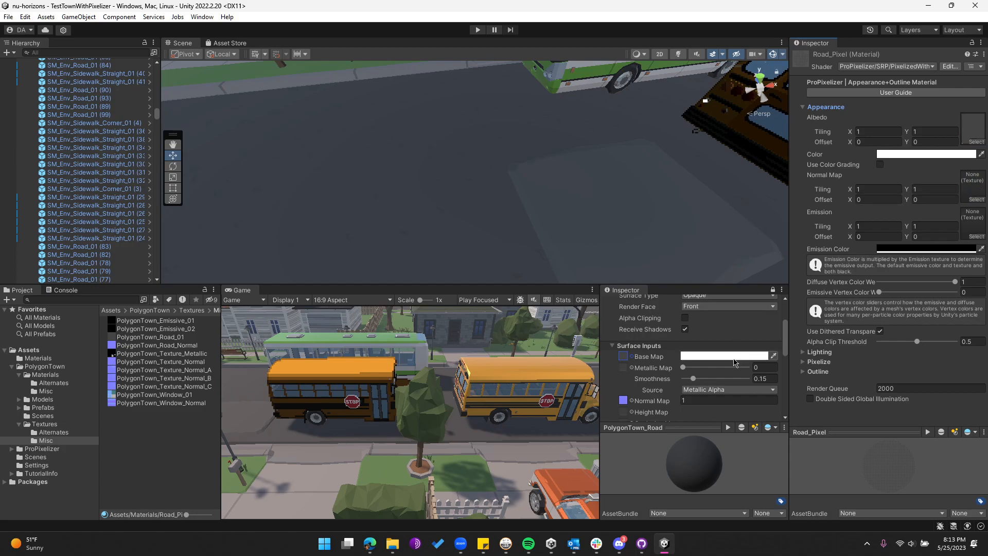
pyautogui.click(622, 401)
pyautogui.moveTo(187, 350); pyautogui.dragTo(972, 192)
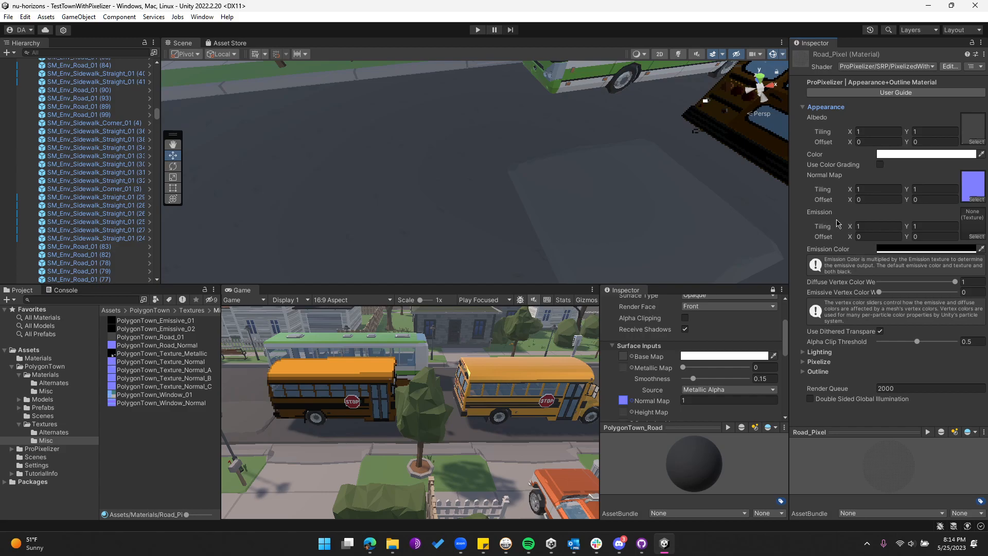
# Step: Copy the emission color from PolygonTown_Road to Road_Pixel, then check the reference material's remaining settings
pyautogui.scroll(-1, 679, 390)
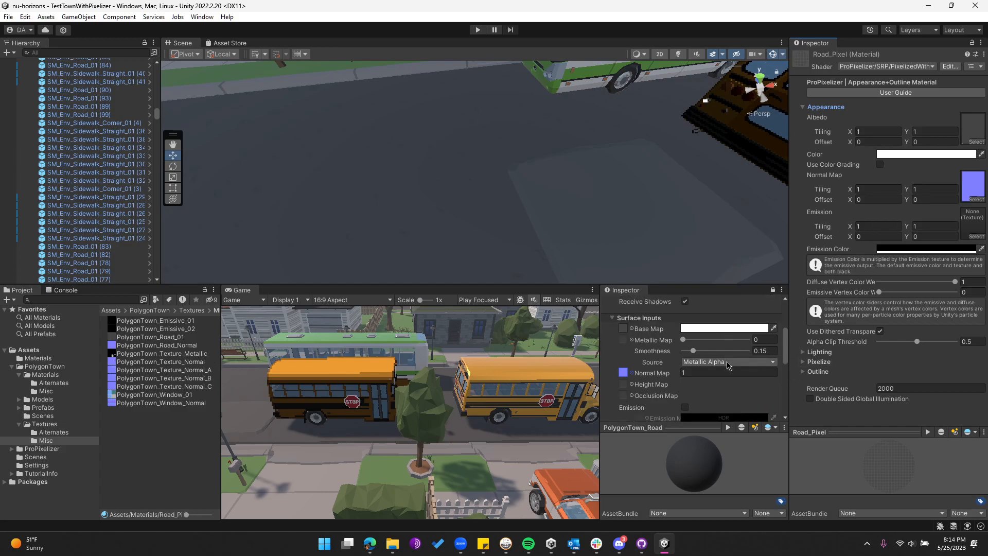
pyautogui.scroll(-1, 679, 390)
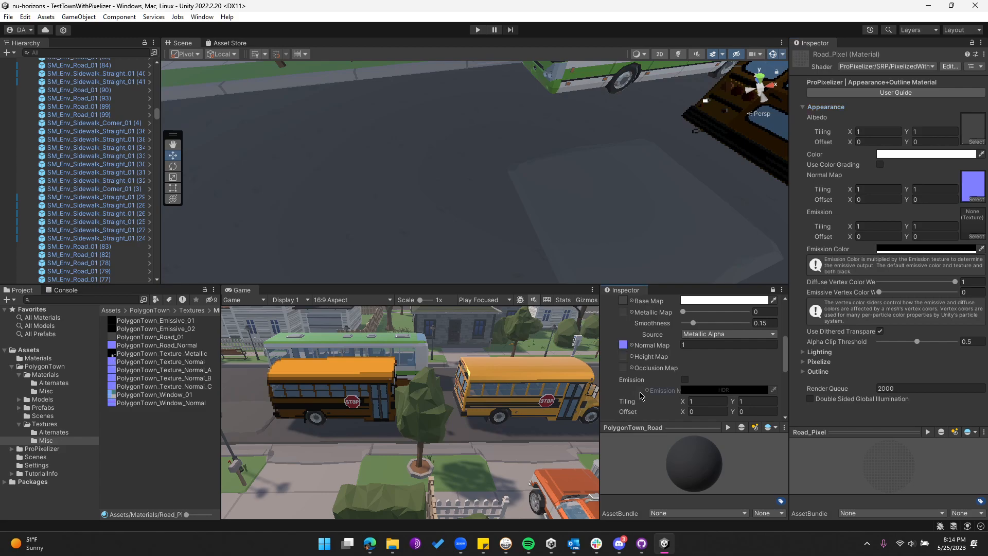
pyautogui.rightClick(714, 394)
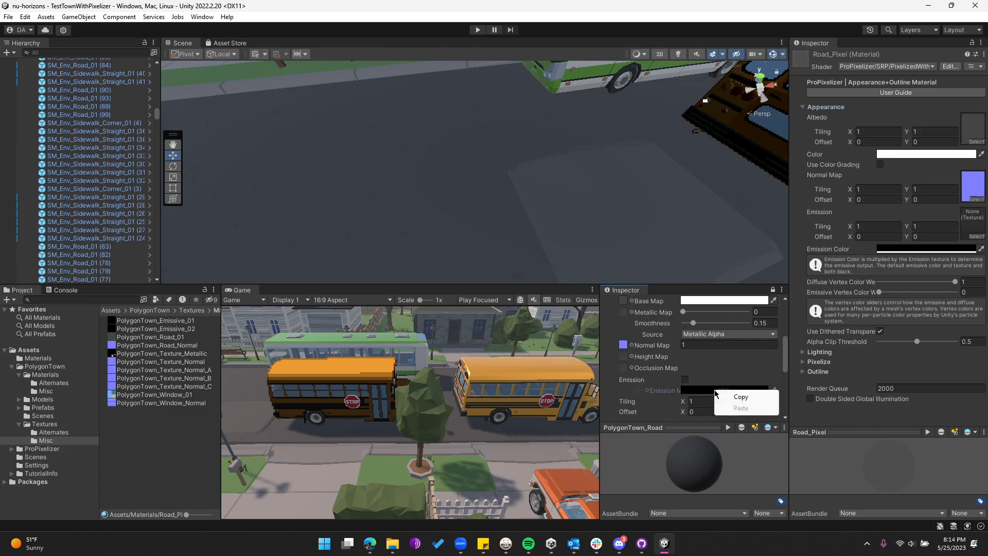
pyautogui.click(744, 400)
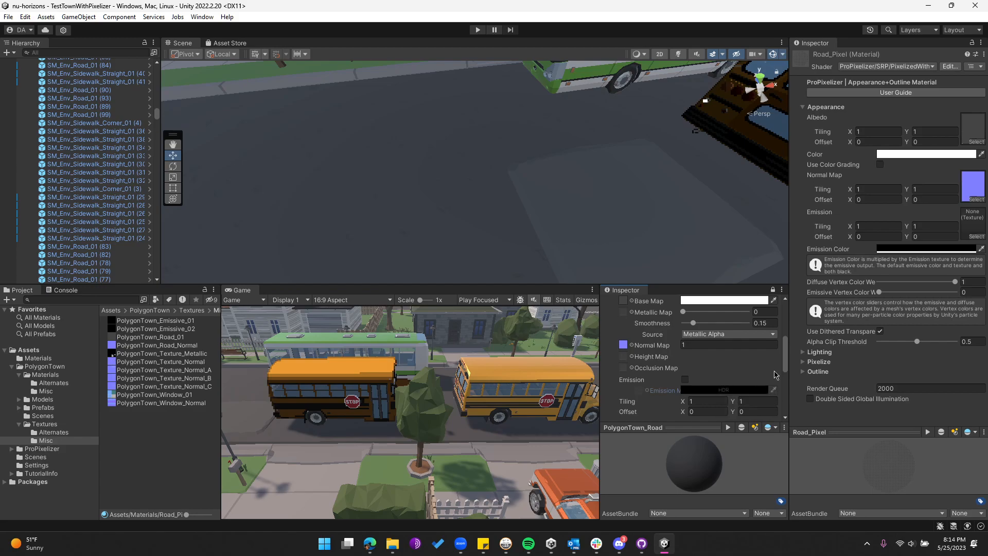
pyautogui.rightClick(924, 246)
pyautogui.click(949, 265)
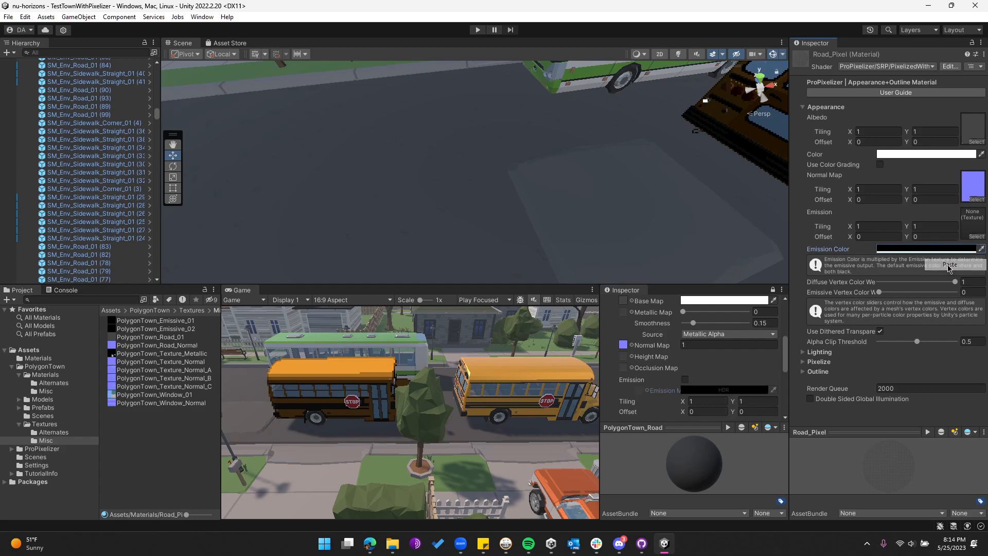
pyautogui.scroll(-3, 703, 398)
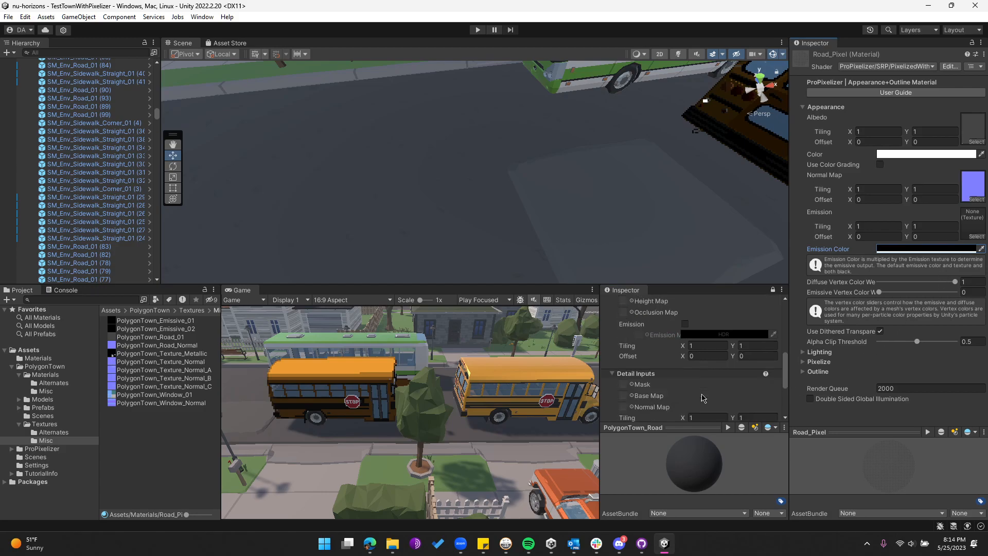
pyautogui.scroll(-2, 731, 383)
pyautogui.scroll(-3, 723, 360)
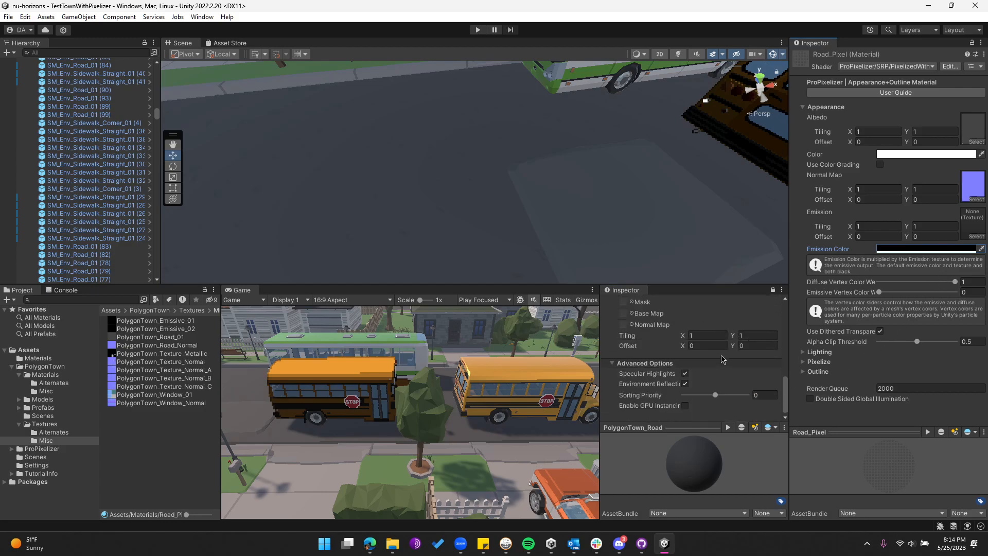
# Step: Examine the road patch and the neighbouring road tiles beside the pixelated school bus, comparing which material each one uses
pyautogui.moveTo(670, 270); pyautogui.dragTo(625, 220, button='middle')
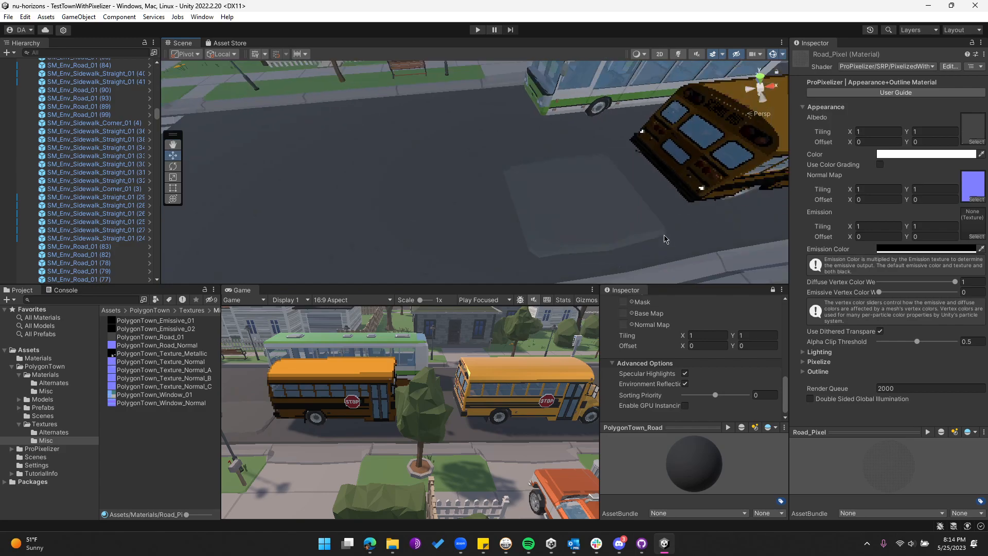
pyautogui.scroll(8, 570, 224)
pyautogui.scroll(-6, 591, 233)
pyautogui.keyDown('alt'); pyautogui.moveTo(591, 231); pyautogui.dragTo(542, 222); pyautogui.keyUp('alt')
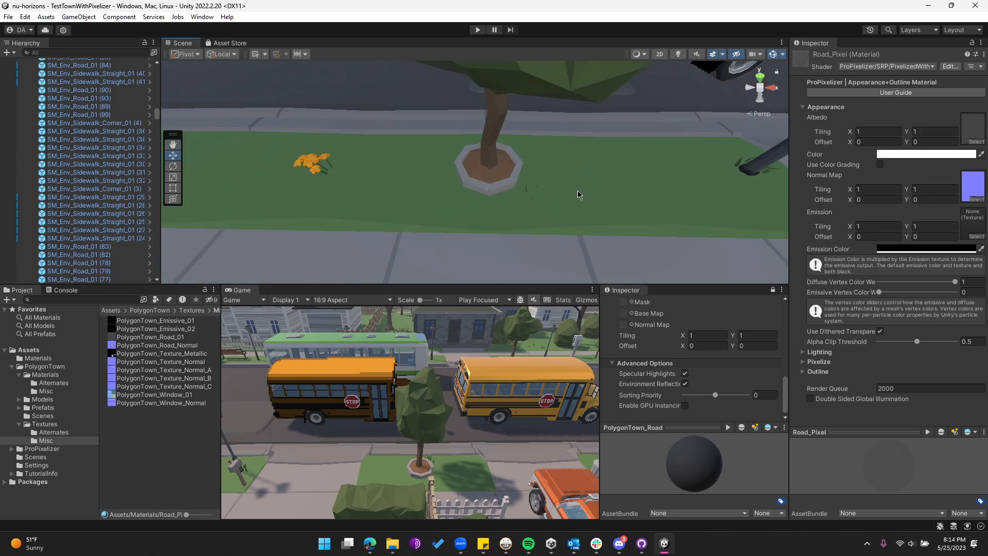
pyautogui.click(516, 224)
pyautogui.click(731, 204)
pyautogui.click(671, 211)
pyautogui.press('f')
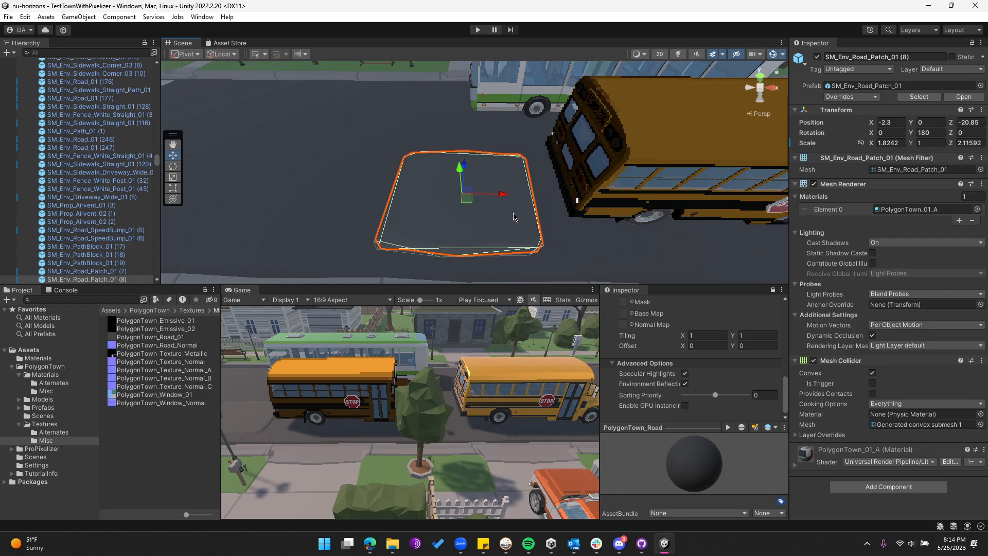
pyautogui.click(342, 212)
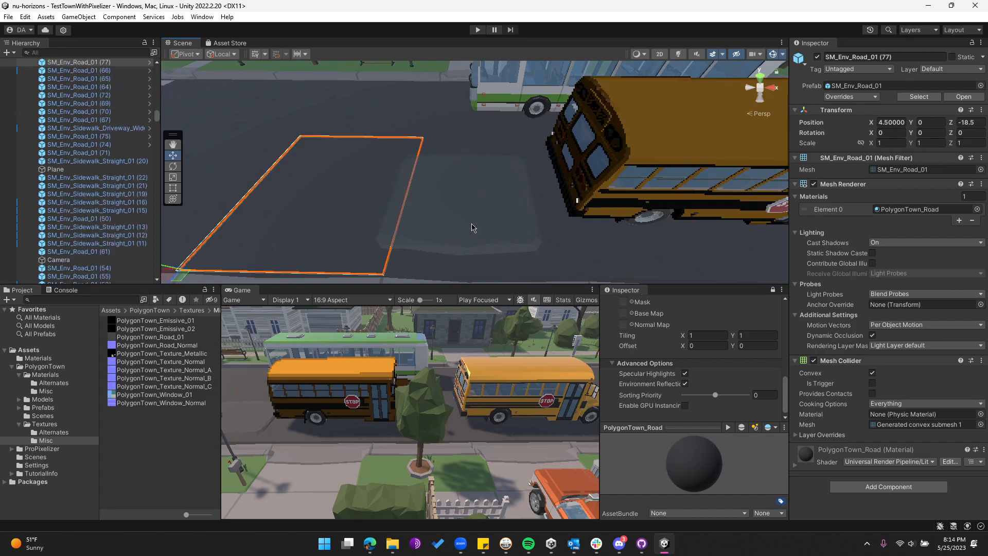
pyautogui.moveTo(354, 228); pyautogui.dragTo(393, 221, button='middle')
pyautogui.click(677, 240)
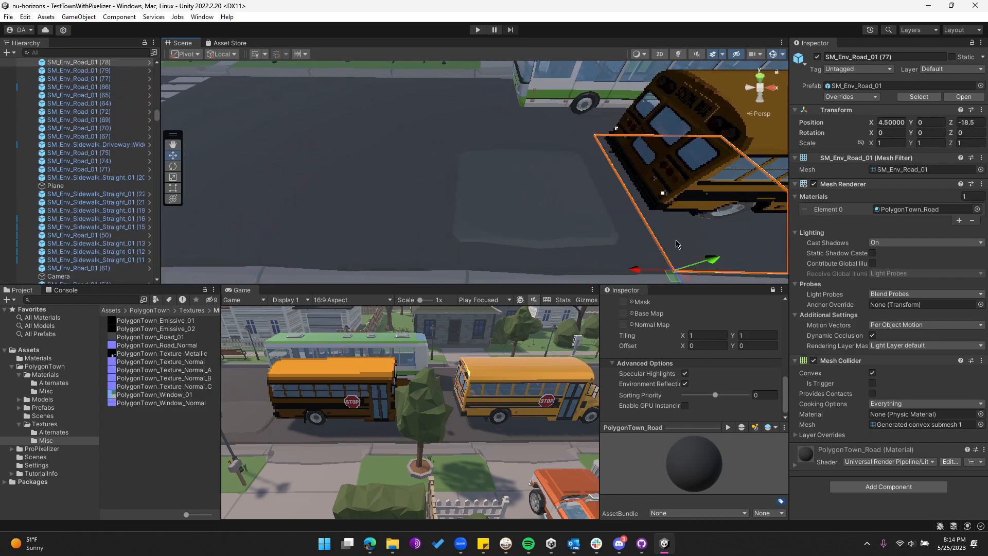
pyautogui.click(576, 235)
pyautogui.click(429, 233)
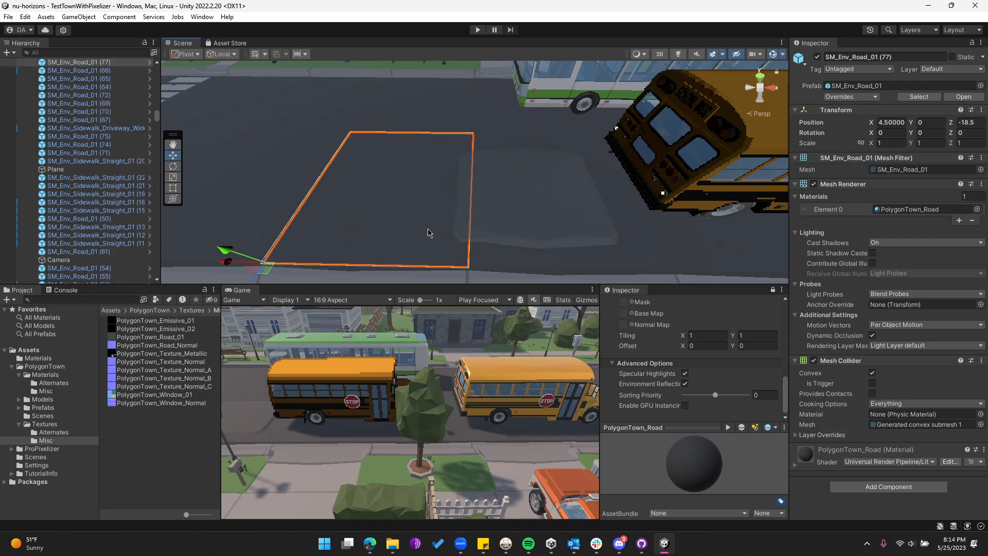
pyautogui.click(681, 247)
pyautogui.click(575, 238)
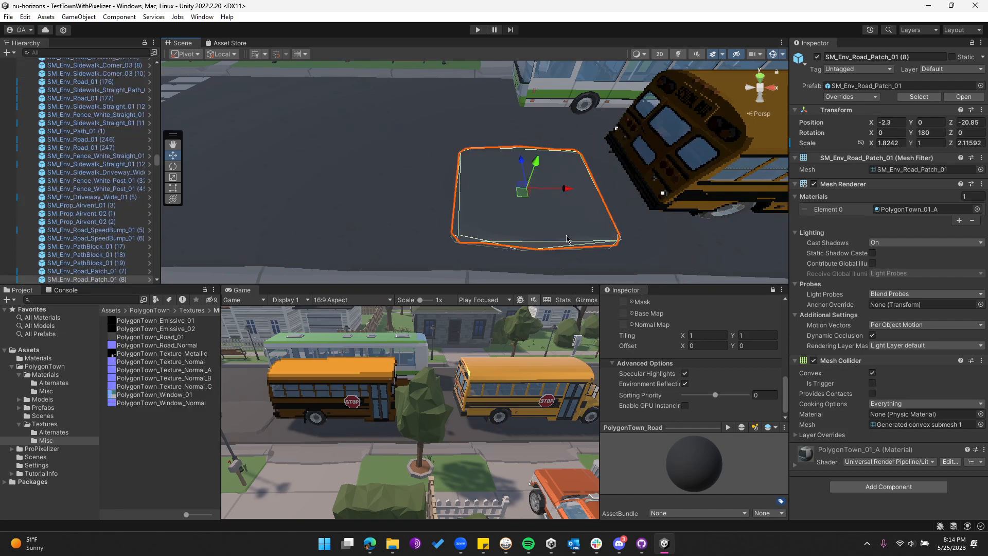
# Step: Alternate between the road patch and the adjoining road tiles to check where each mesh ends and which material it uses
pyautogui.click(420, 236)
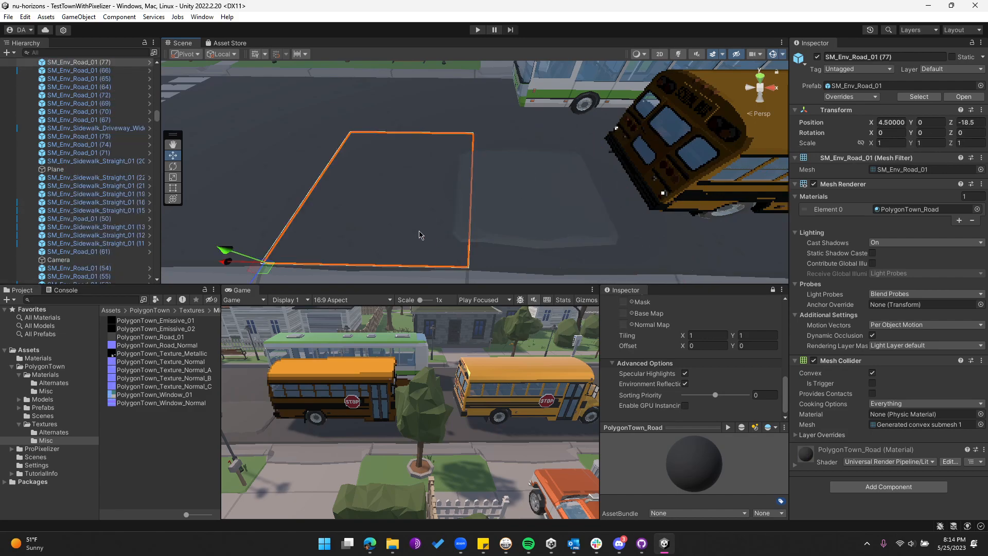
pyautogui.click(525, 257)
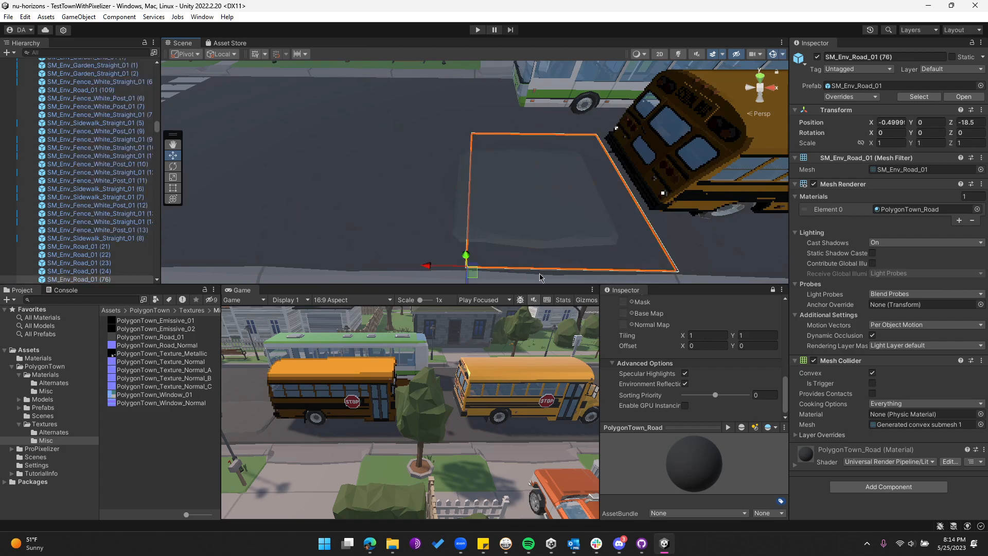
pyautogui.click(540, 277)
pyautogui.click(536, 238)
pyautogui.click(431, 226)
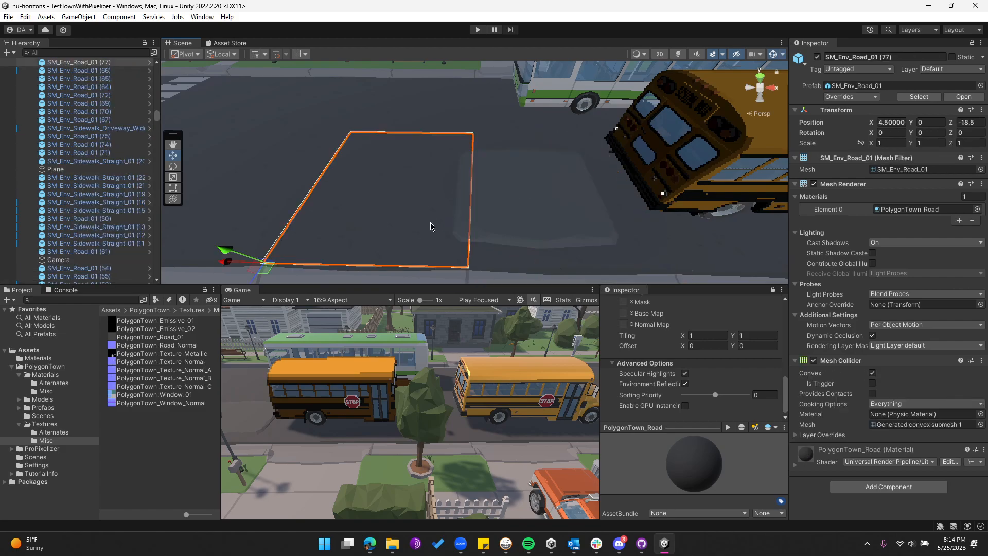
pyautogui.click(567, 217)
pyautogui.click(427, 217)
pyautogui.click(530, 213)
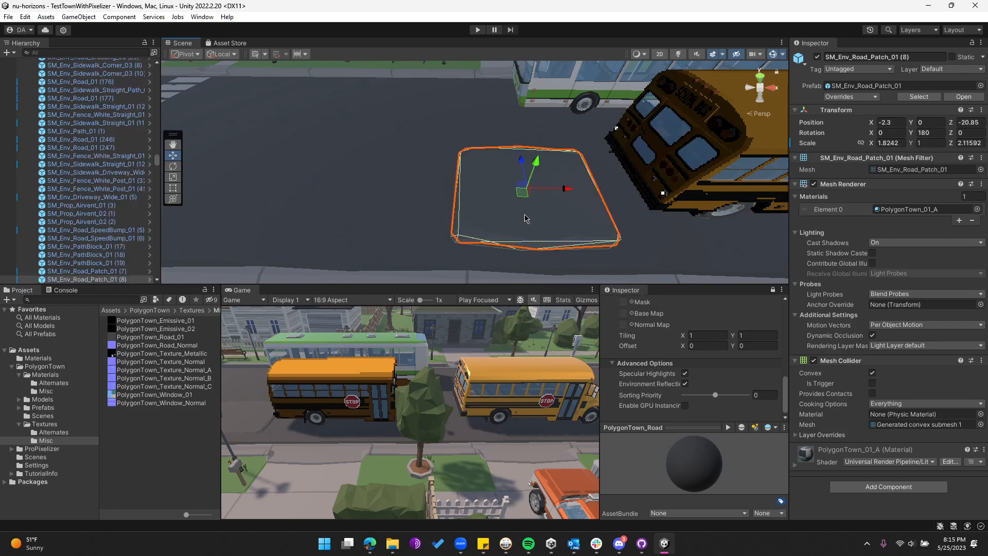
pyautogui.click(410, 220)
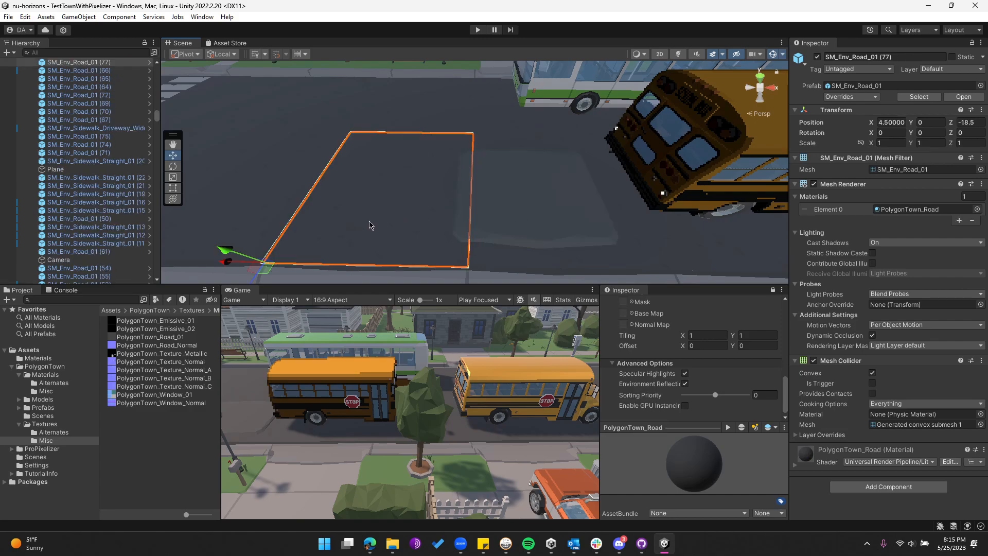
# Step: Assign the Road_Pixel material to the road tile SM_Env_Road_01 (77) beside the road patch
pyautogui.moveTo(369, 222); pyautogui.dragTo(410, 219, button='middle')
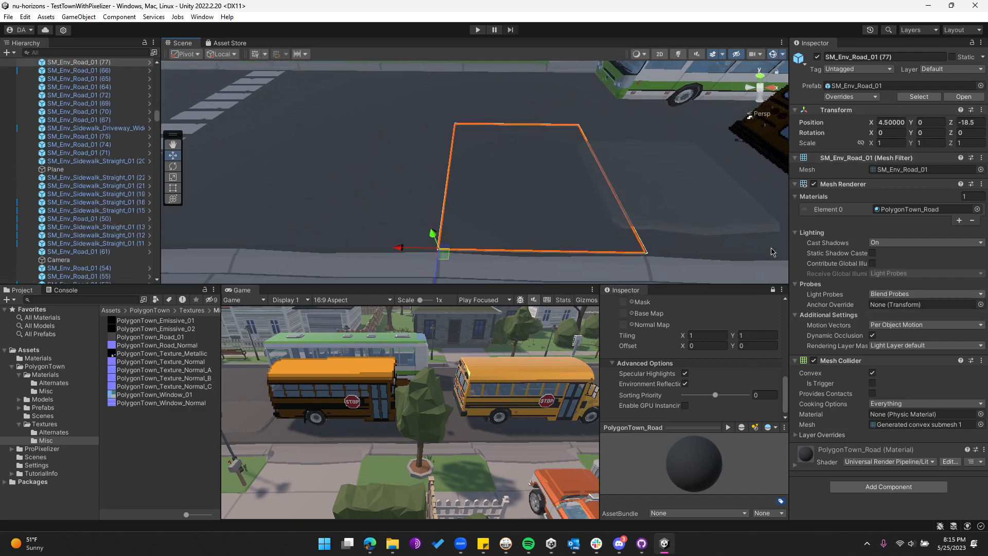
pyautogui.click(977, 210)
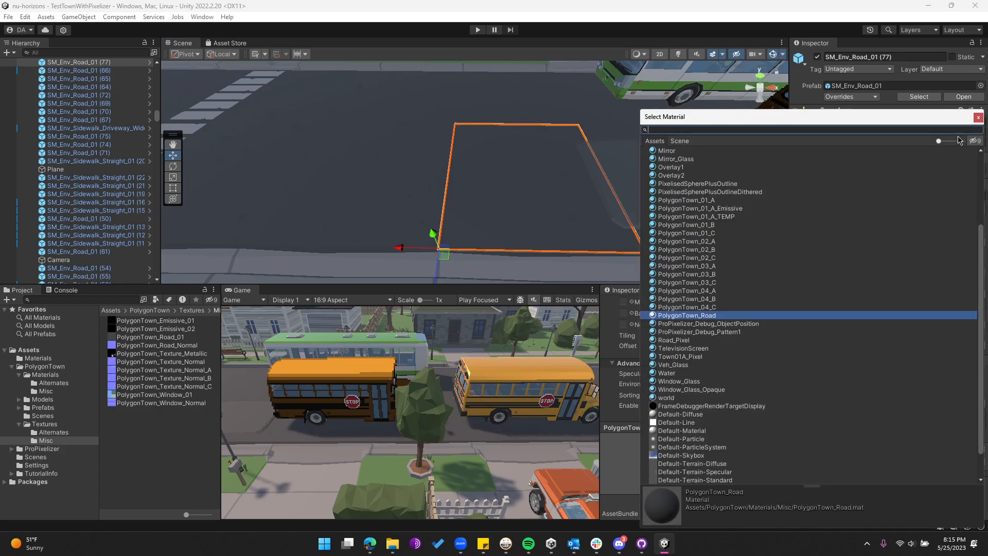
pyautogui.click(978, 117)
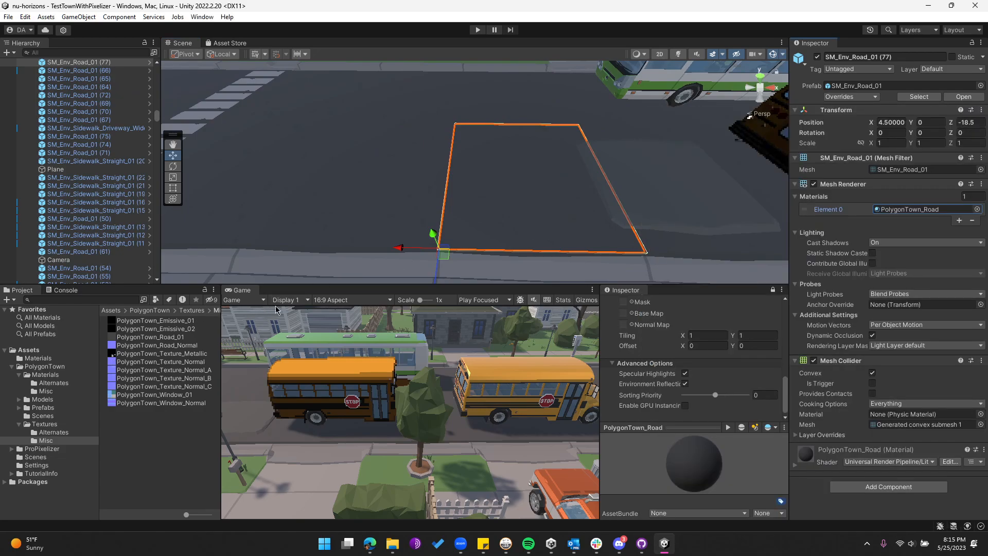
pyautogui.click(978, 210)
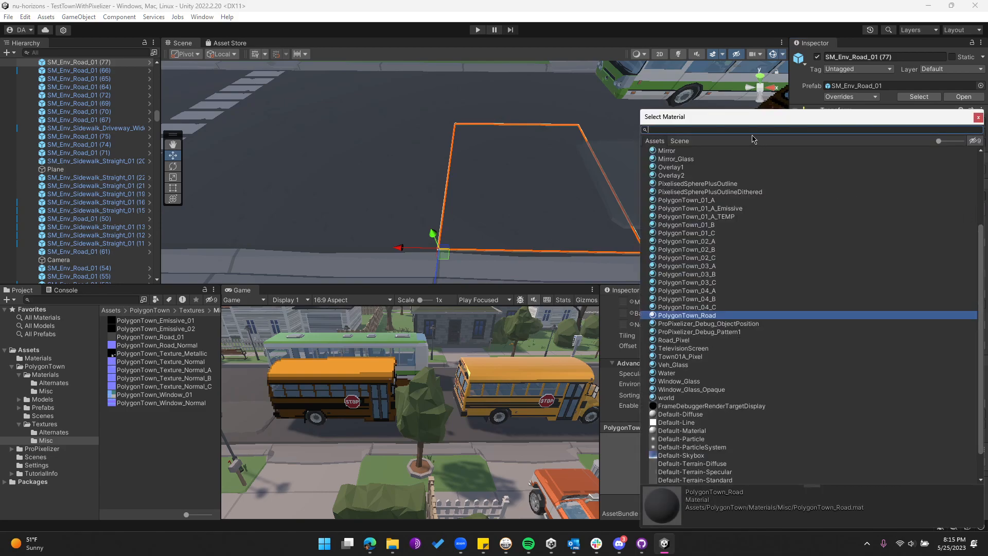
pyautogui.write('road')
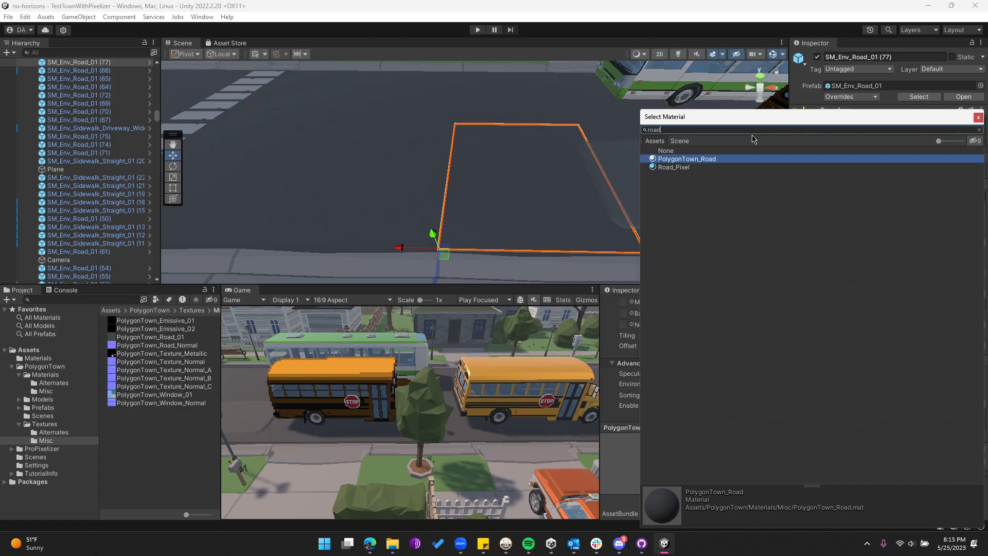
pyautogui.press('Down')
pyautogui.press('Return')
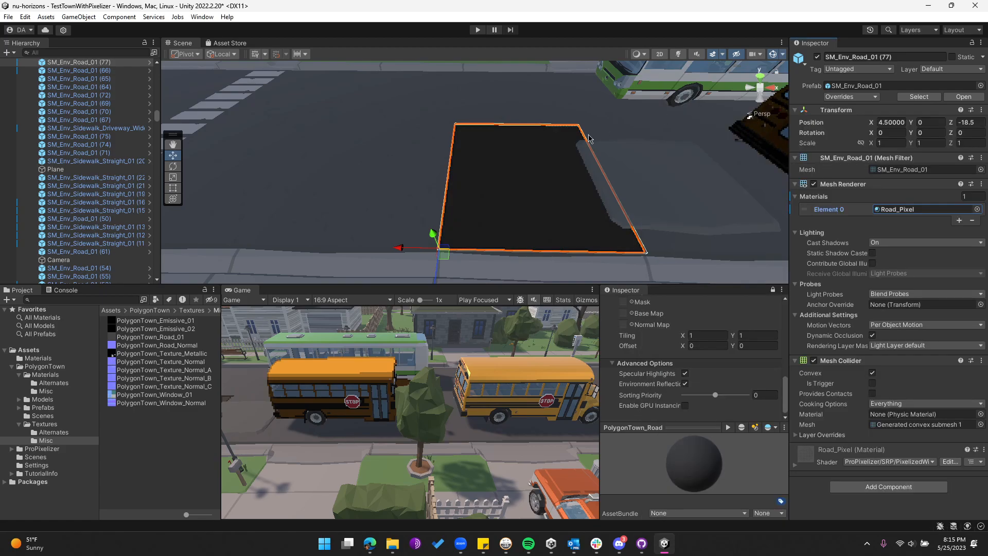
# Step: Compare the Road_Pixel tile up close with the neighbouring tiles that still use PolygonTown_Road
pyautogui.click(630, 153)
pyautogui.press('f')
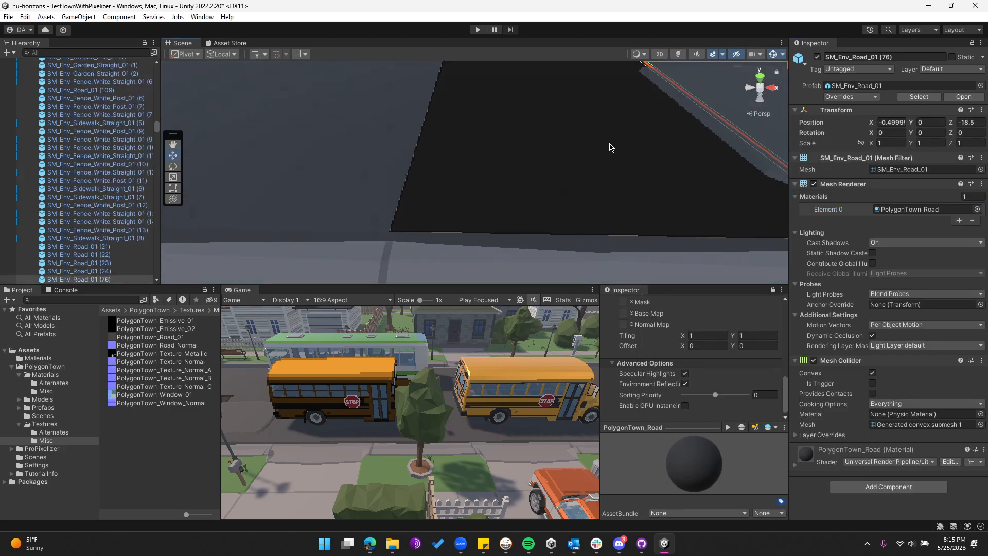
pyautogui.click(610, 147)
pyautogui.press('f')
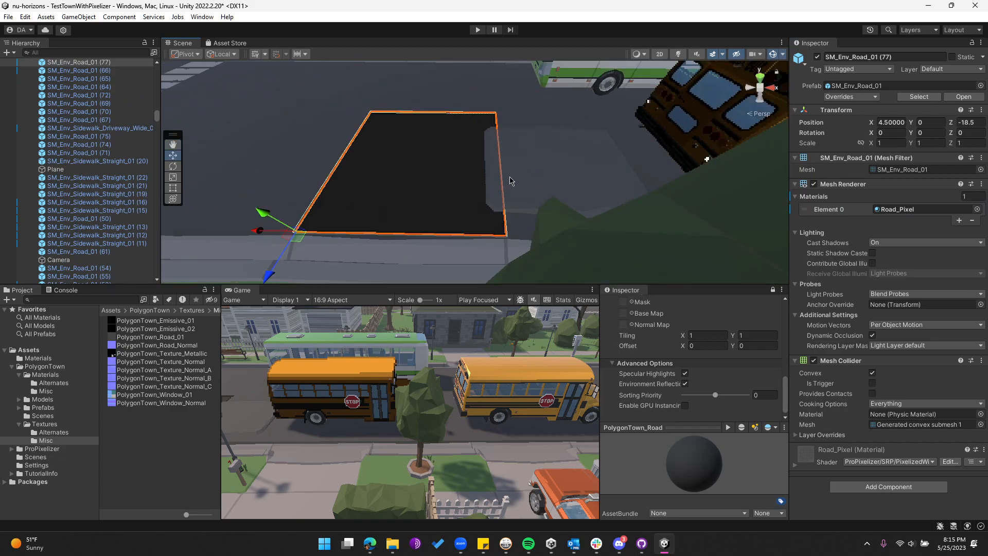
pyautogui.moveTo(537, 194); pyautogui.dragTo(558, 201, button='middle')
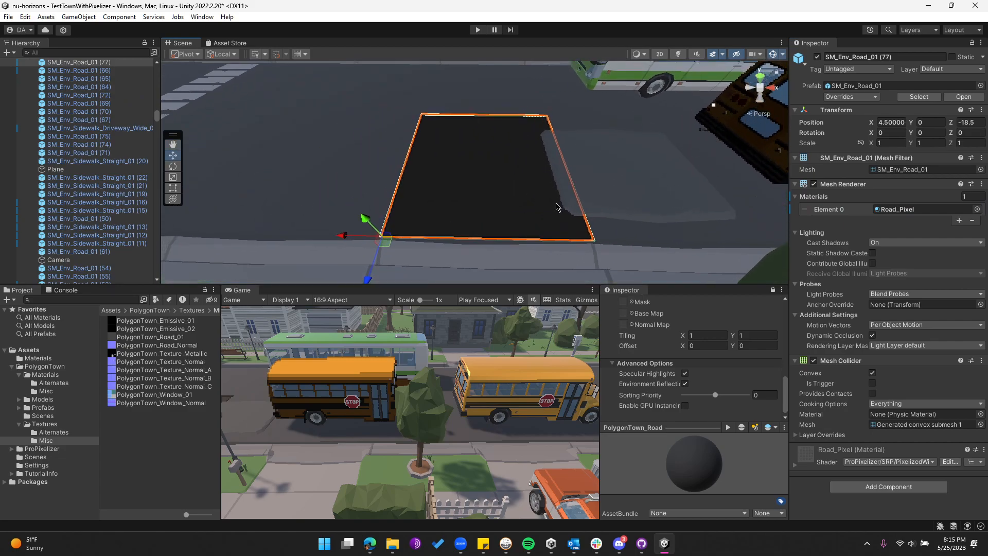
pyautogui.click(307, 165)
pyautogui.click(438, 190)
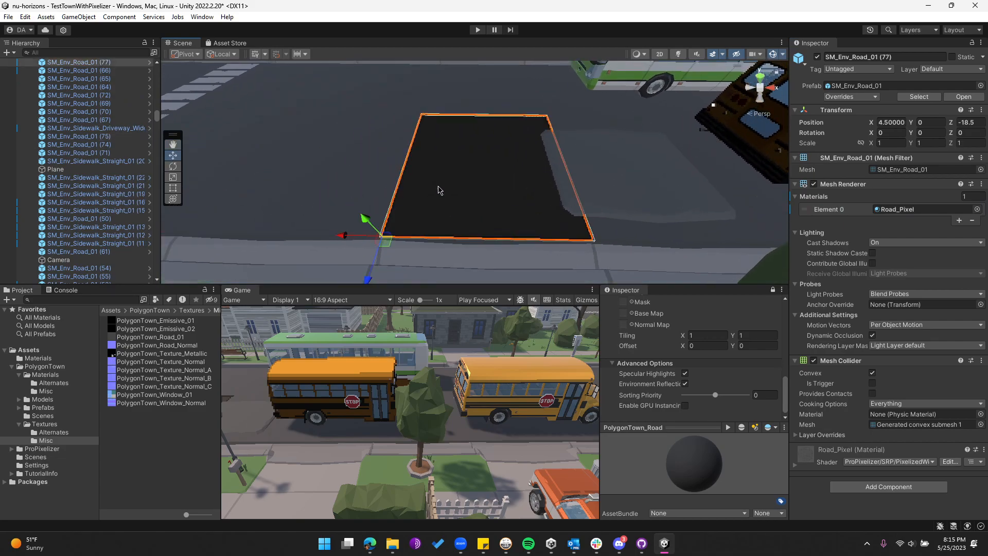
pyautogui.click(316, 153)
pyautogui.keyDown('alt'); pyautogui.moveTo(316, 152); pyautogui.dragTo(345, 144); pyautogui.keyUp('alt')
pyautogui.press('w')
pyautogui.moveTo(346, 144); pyautogui.dragTo(388, 177, button='right')
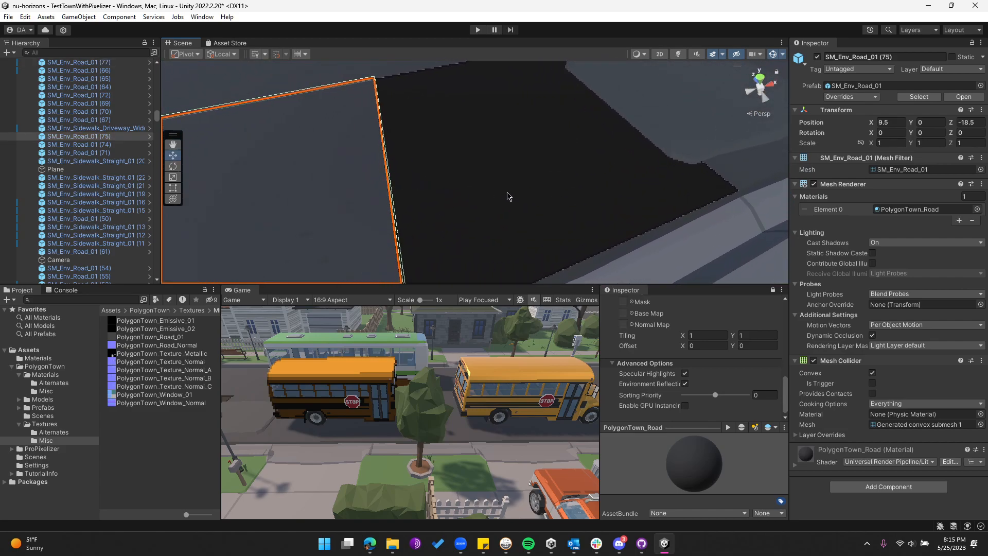
# Step: Open the Road_Pixel material from its road tile and set its Ambient Light color to grey 6F6F6F in the Lighting settings
pyautogui.click(507, 196)
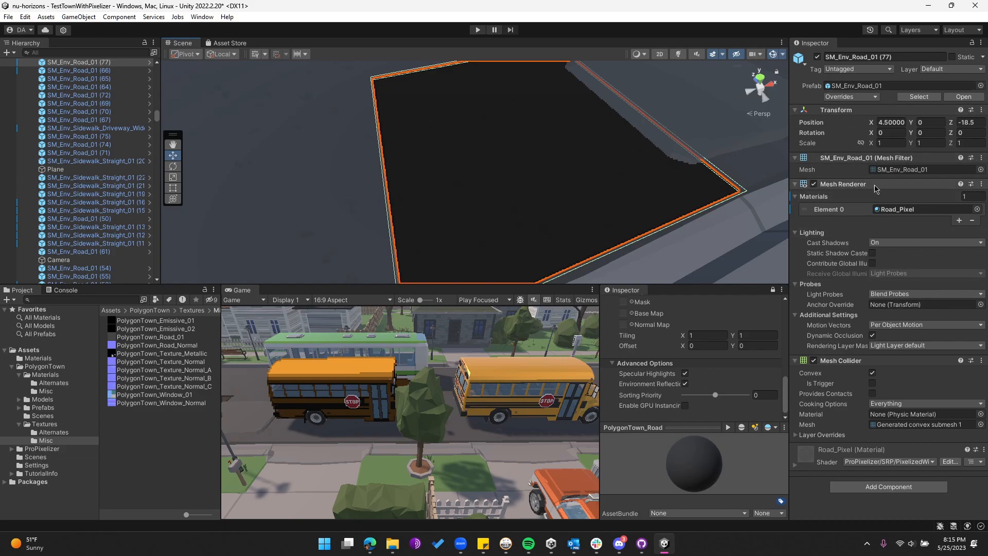
pyautogui.click(926, 208)
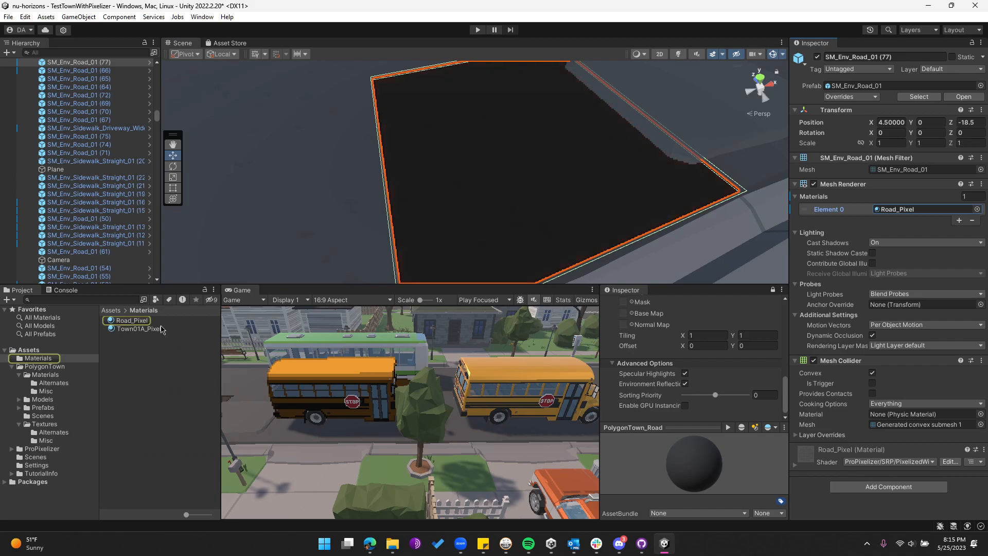
pyautogui.click(143, 322)
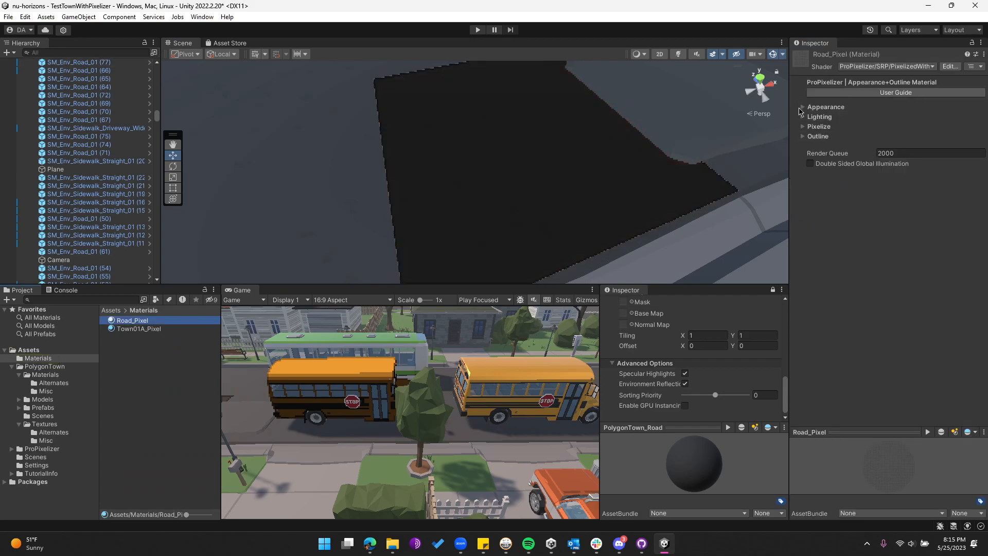
pyautogui.click(804, 108)
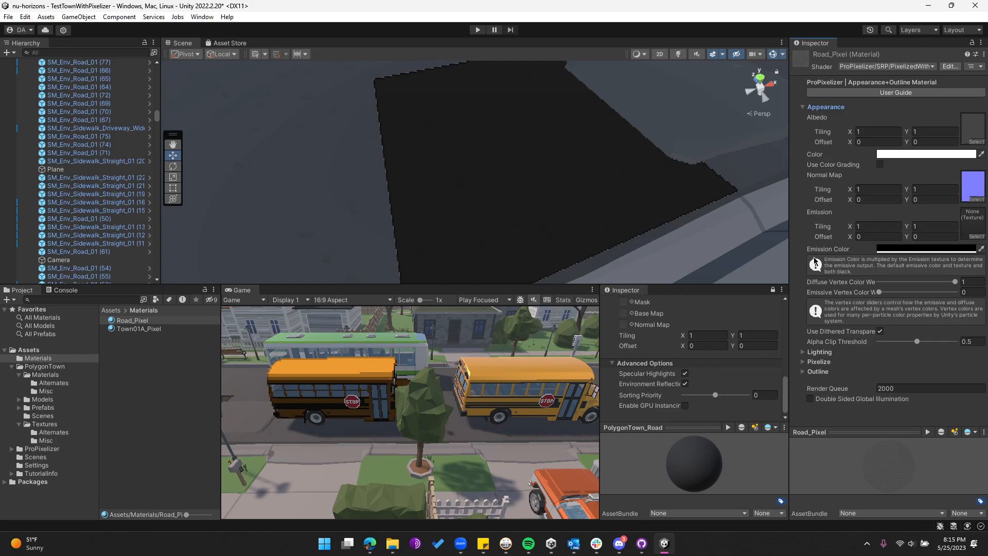
pyautogui.click(813, 352)
pyautogui.scroll(-2, 849, 355)
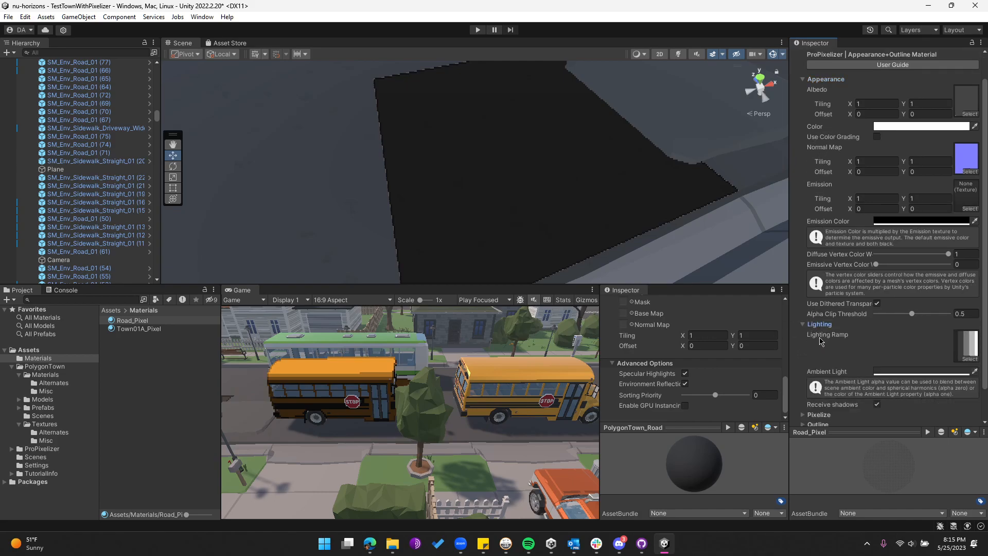
pyautogui.click(897, 371)
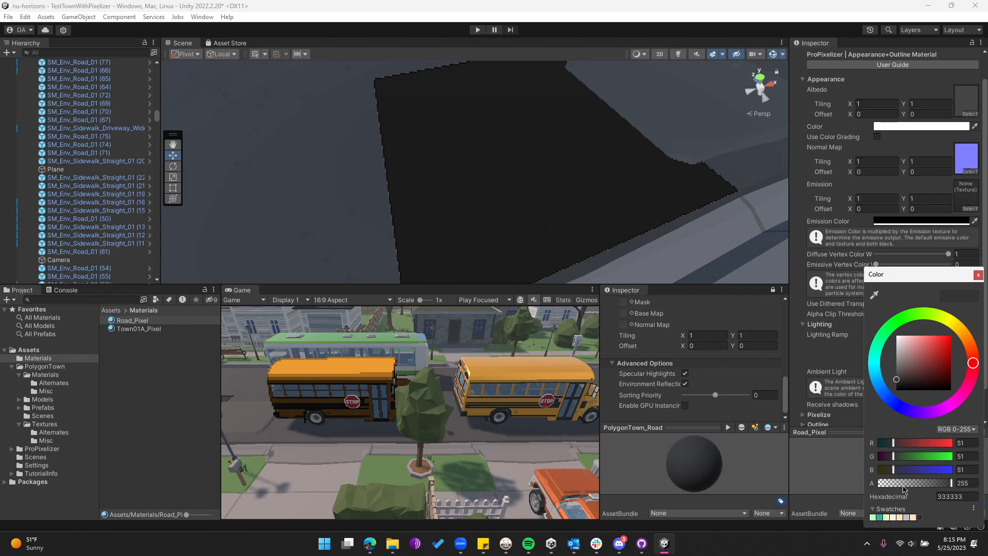
pyautogui.moveTo(897, 377)
pyautogui.mouseDown()
pyautogui.moveTo(895, 358)
pyautogui.moveTo(894, 372)
pyautogui.moveTo(904, 360)
pyautogui.moveTo(886, 372)
pyautogui.mouseUp()
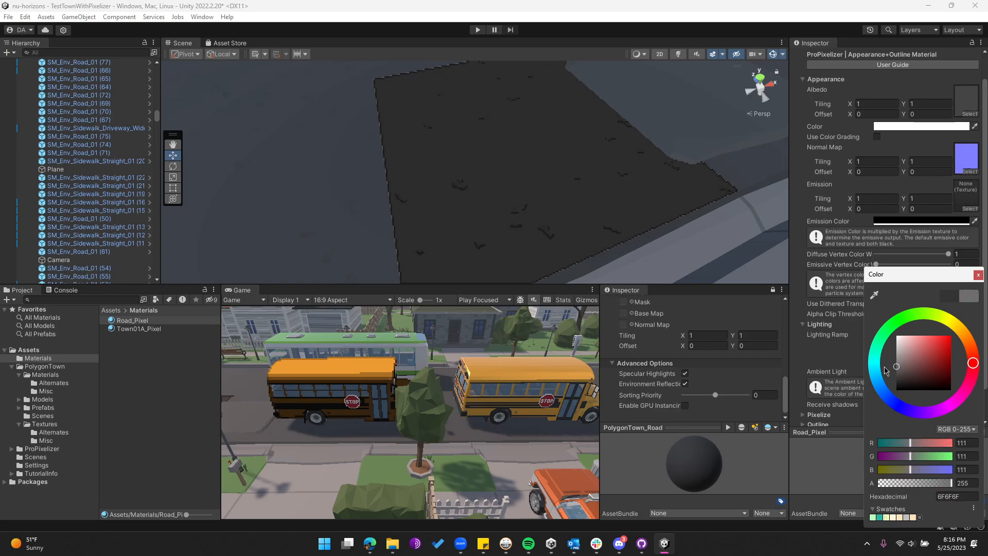
# Step: Inspect the Road_Pixel tile from farther along the street, then select the pixelated school bus to check its material
pyautogui.moveTo(611, 212)
pyautogui.mouseDown(button='right')
pyautogui.moveTo(601, 210)
pyautogui.moveTo(604, 260)
pyautogui.moveTo(643, 214)
pyautogui.moveTo(803, 257)
pyautogui.moveTo(728, 214)
pyautogui.moveTo(601, 278)
pyautogui.moveTo(618, 157)
pyautogui.moveTo(578, 236)
pyautogui.moveTo(600, 260)
pyautogui.moveTo(786, 150)
pyautogui.moveTo(867, 151)
pyautogui.moveTo(839, 203)
pyautogui.moveTo(613, 188)
pyautogui.moveTo(598, 203)
pyautogui.moveTo(603, 220)
pyautogui.mouseUp(button='right')
pyautogui.scroll(-5, 544, 195)
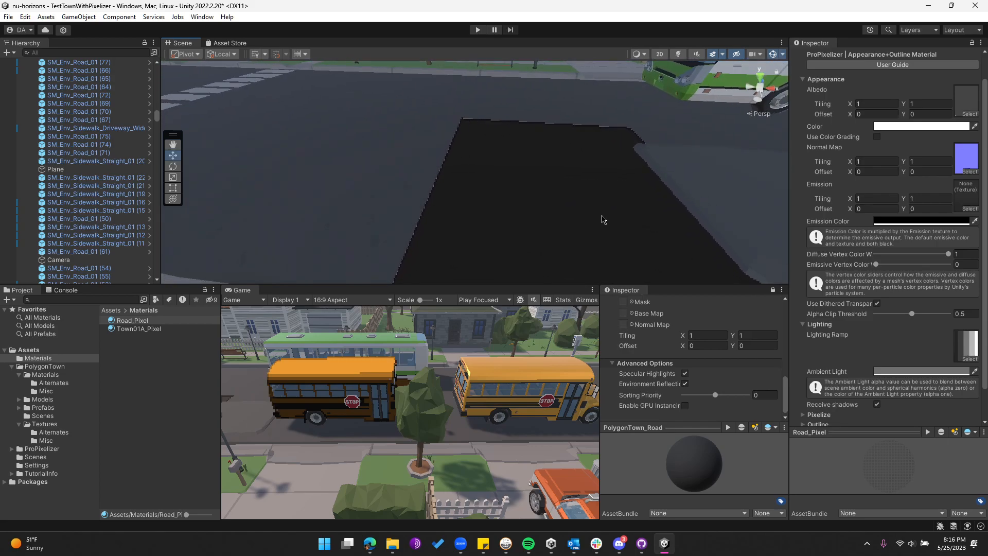
pyautogui.moveTo(364, 152); pyautogui.dragTo(569, 128, button='right')
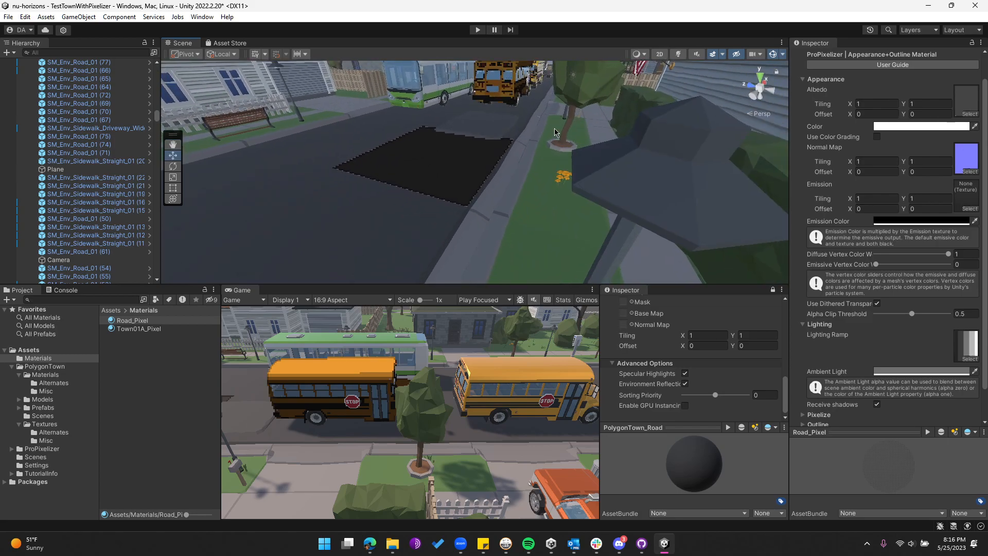
pyautogui.moveTo(447, 180); pyautogui.dragTo(469, 121, button='right')
pyautogui.click(469, 122)
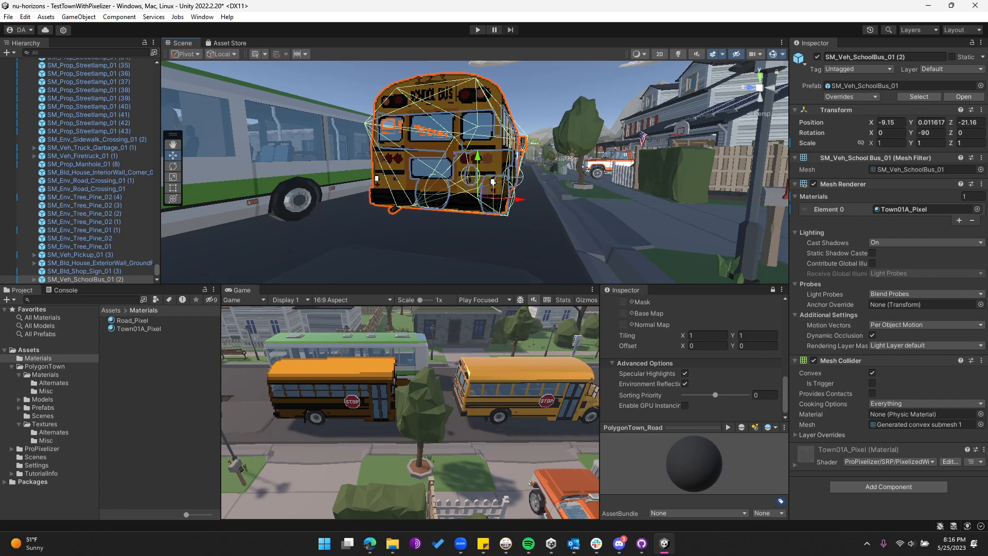
pyautogui.moveTo(483, 552)
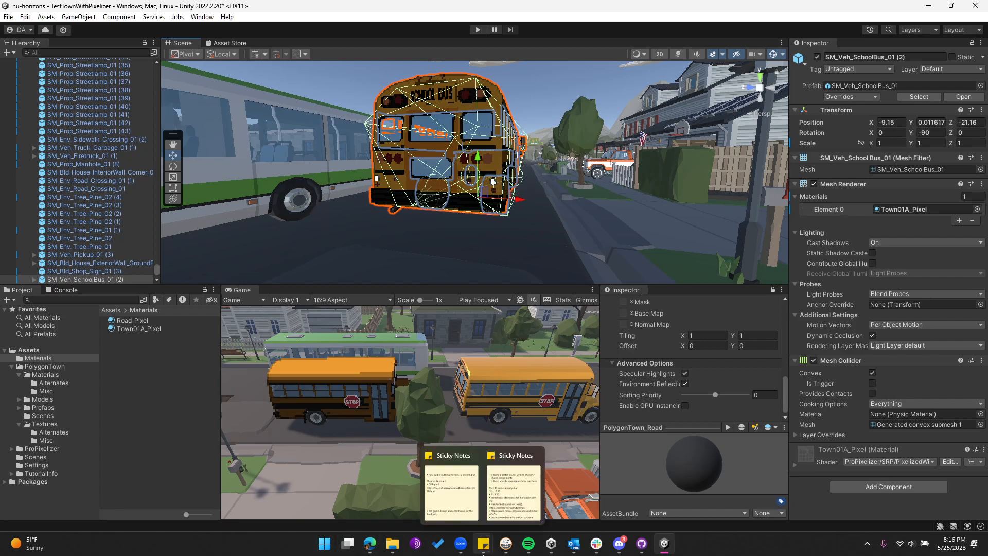